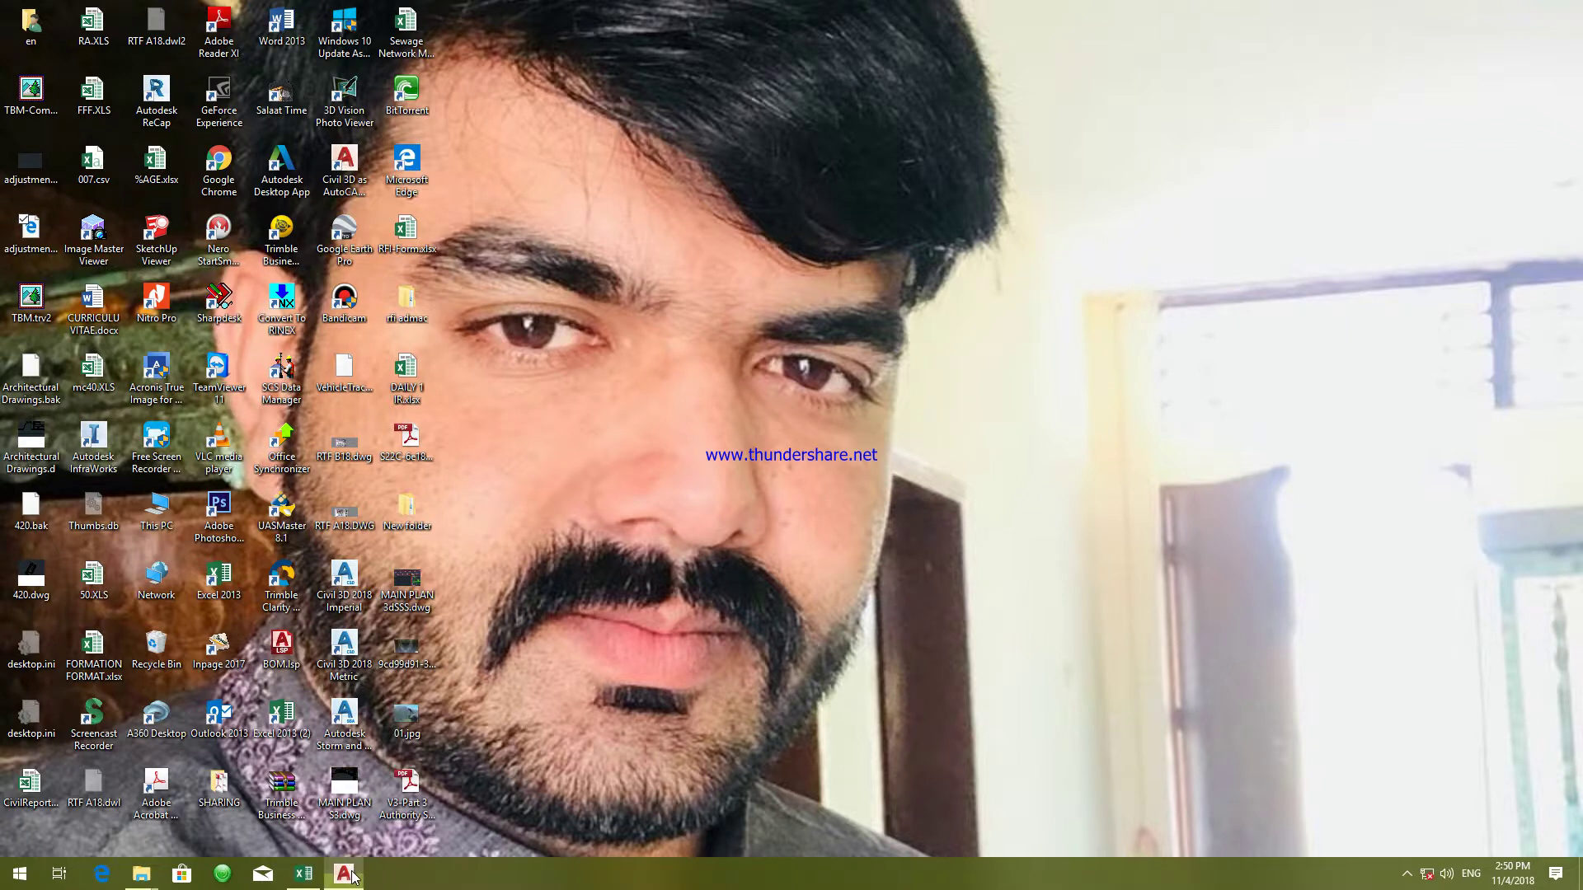
- Open the Traverse Editor in the MAIN PLAN 3d drawing and activate the first row's Occupied Point entry
scroll(709, 585, "up", 3)
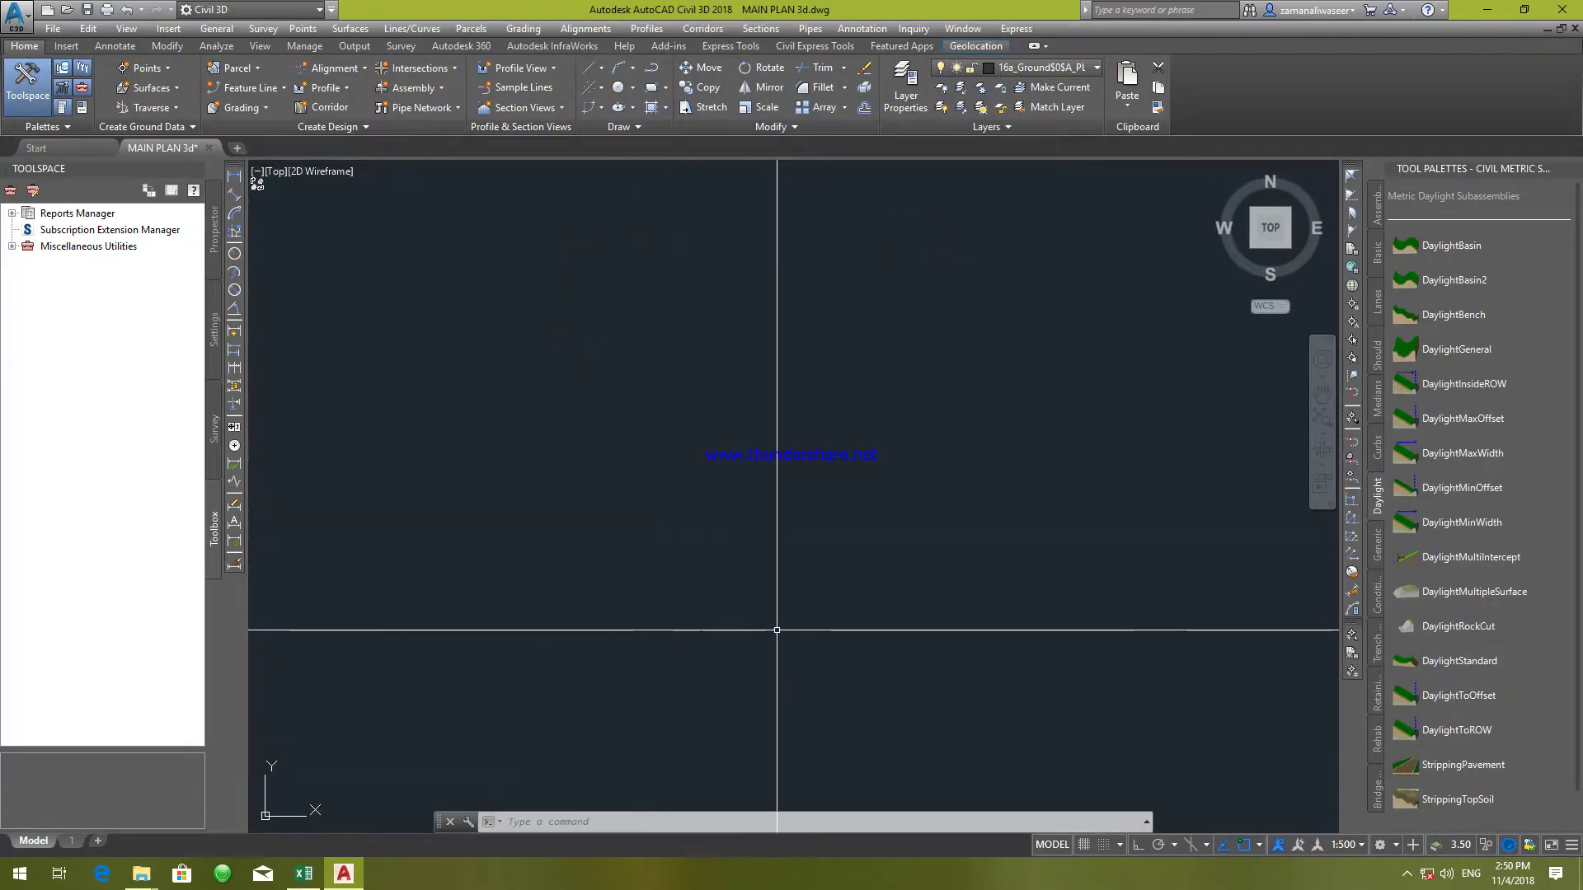
scroll(776, 630, "down", 5)
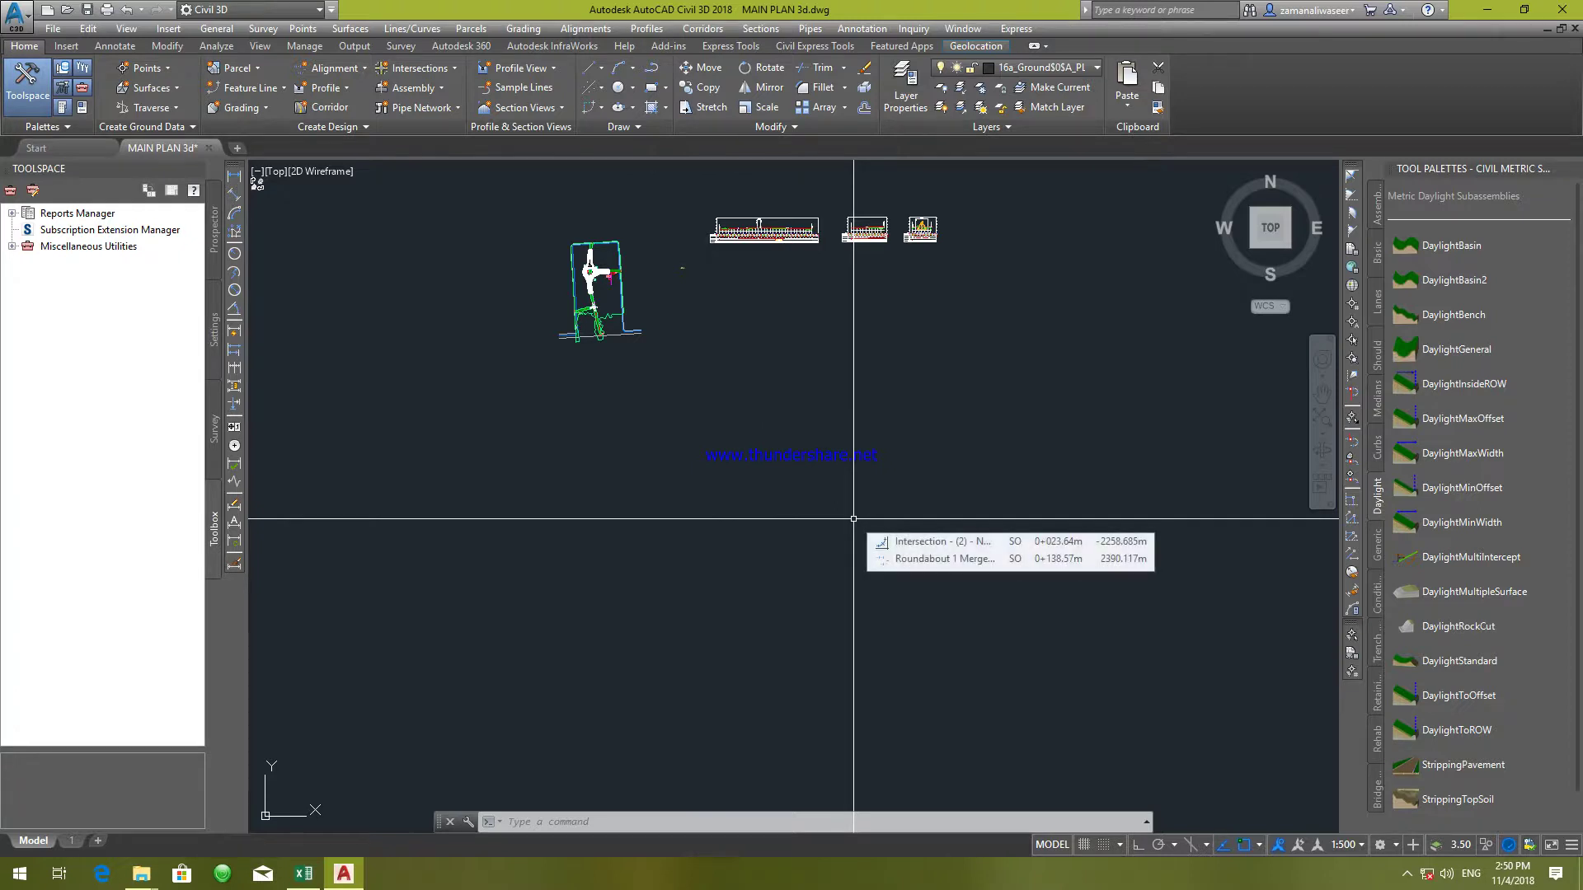
middle_click_drag(912, 491, 792, 474)
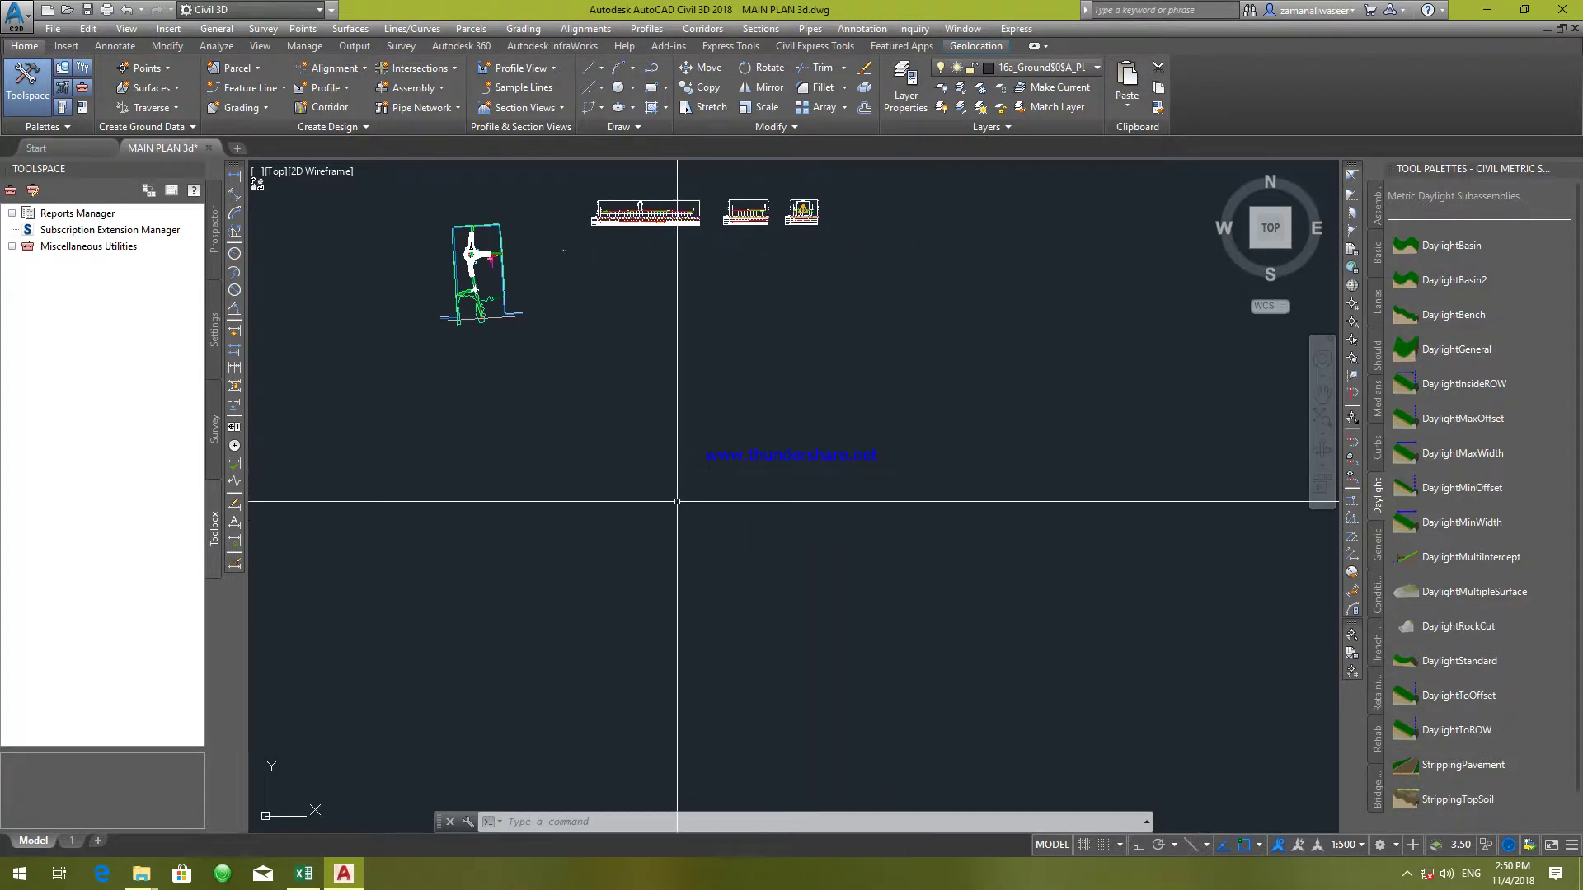
scroll(577, 428, "up", 2)
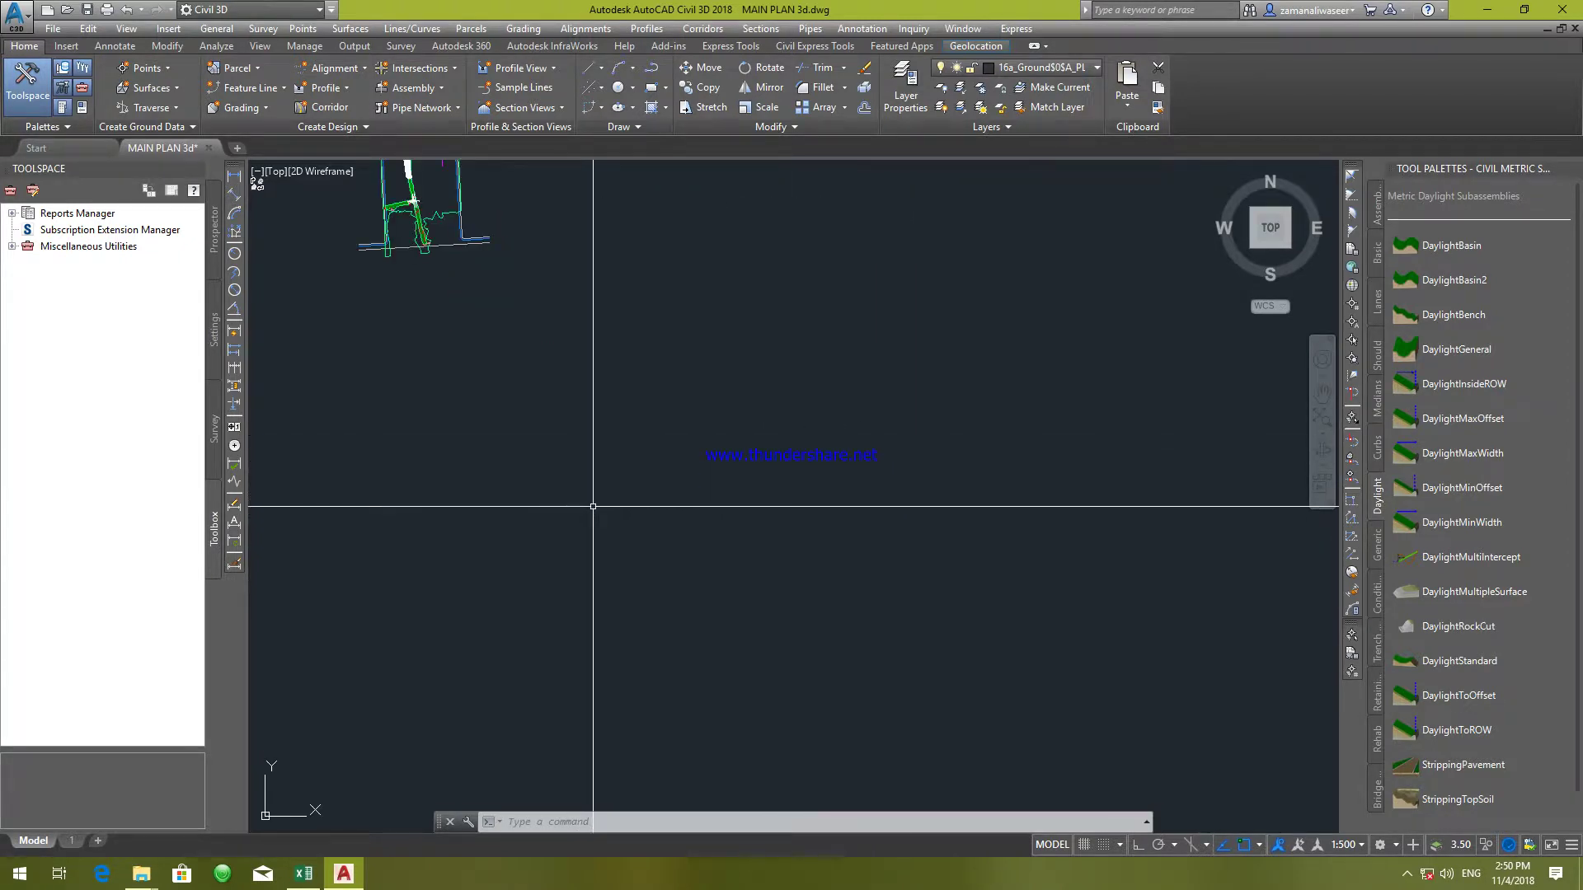
middle_click_drag(590, 506, 668, 501)
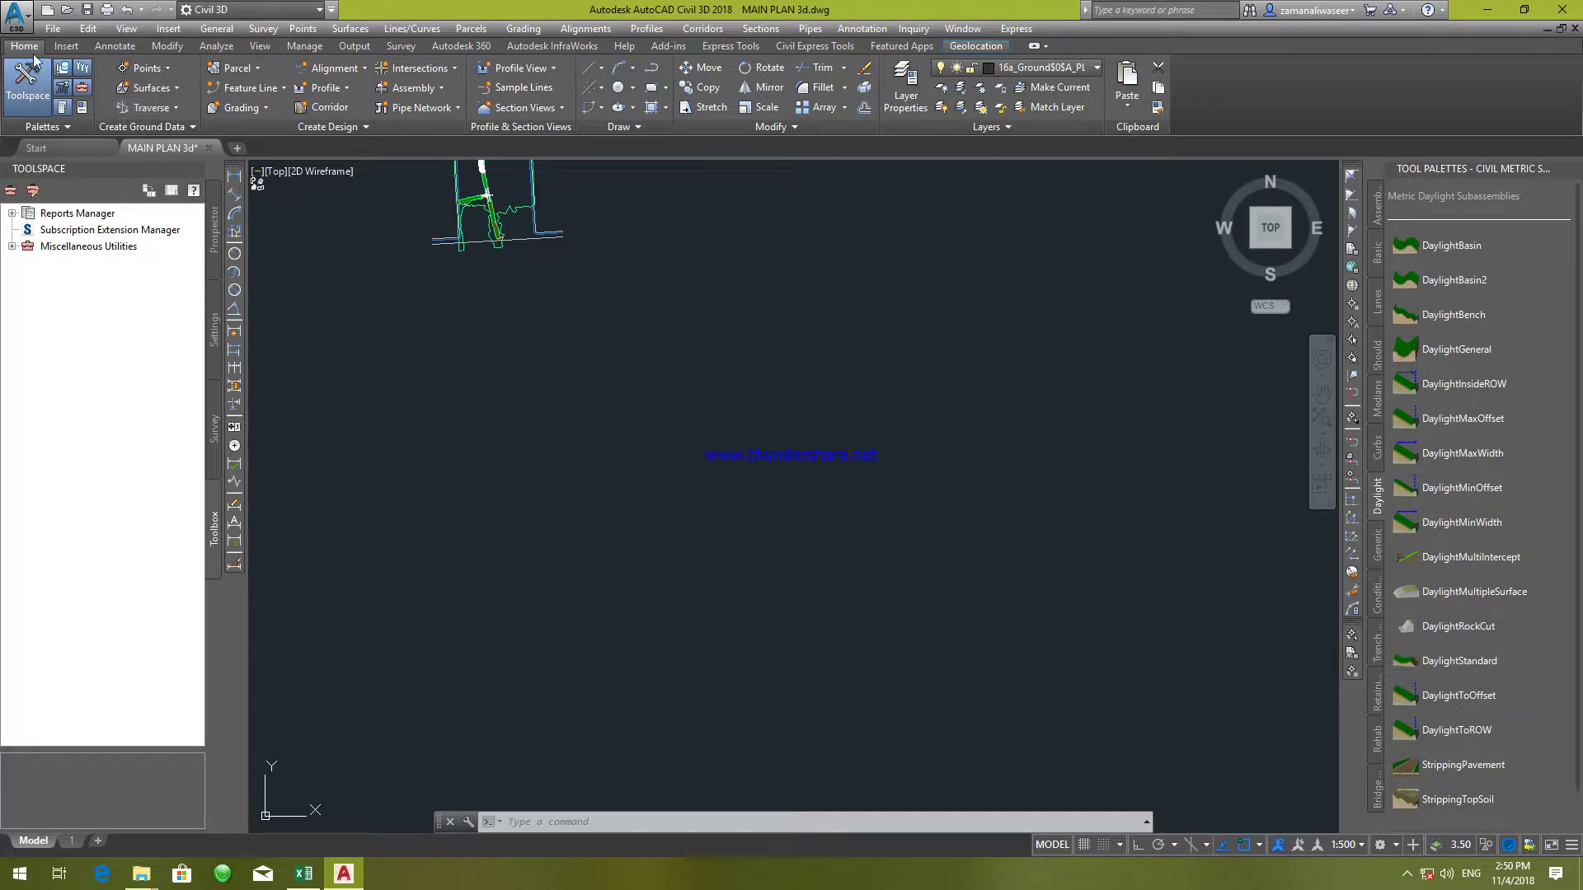
left_click(176, 108)
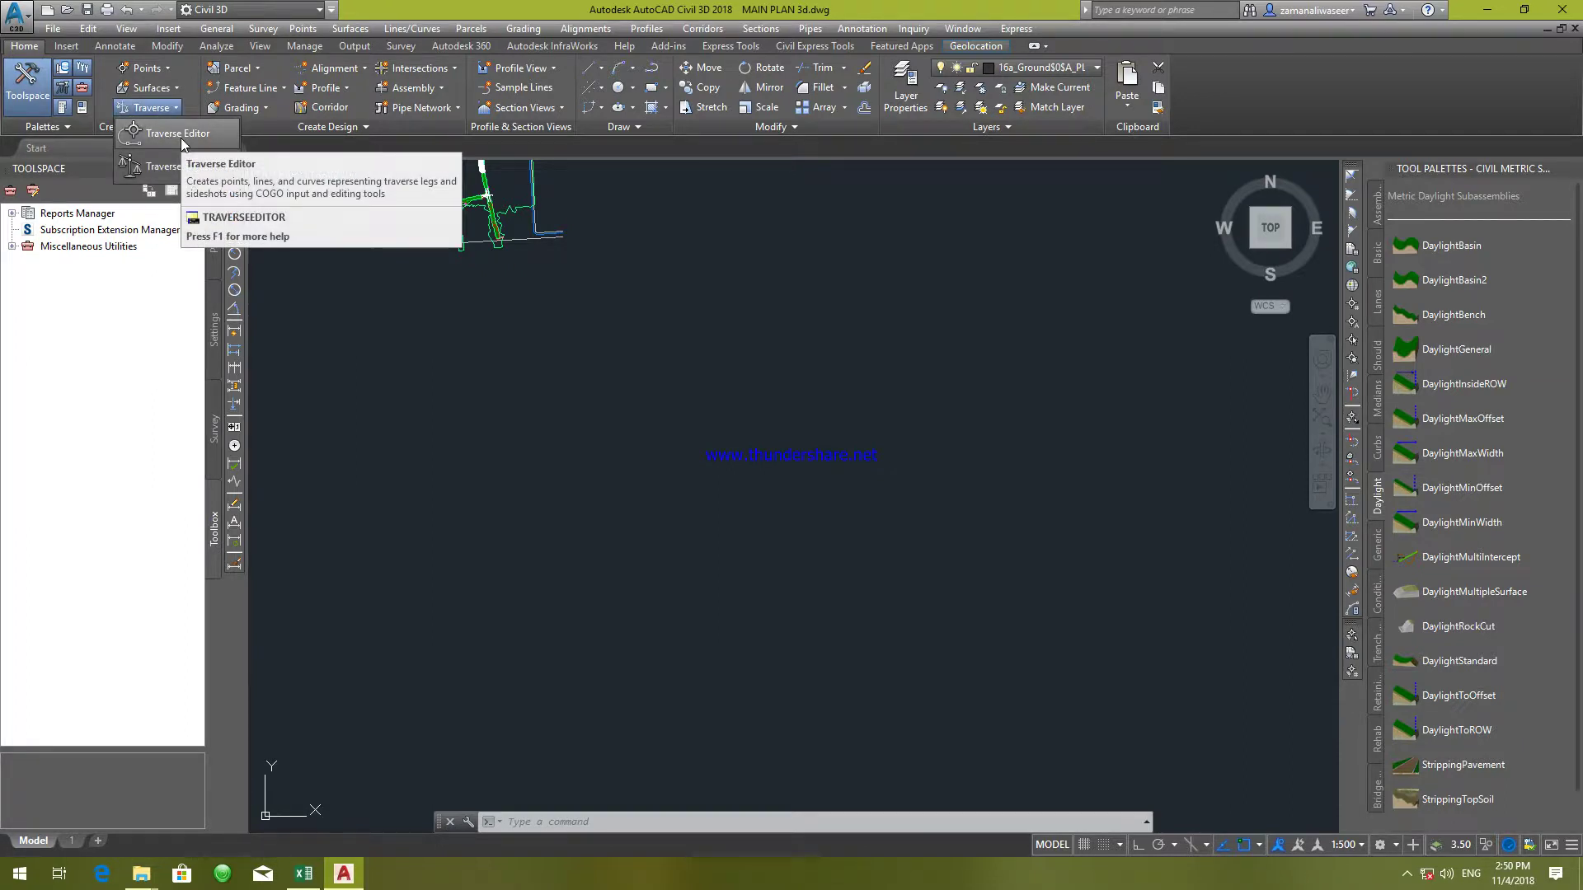
left_click(177, 133)
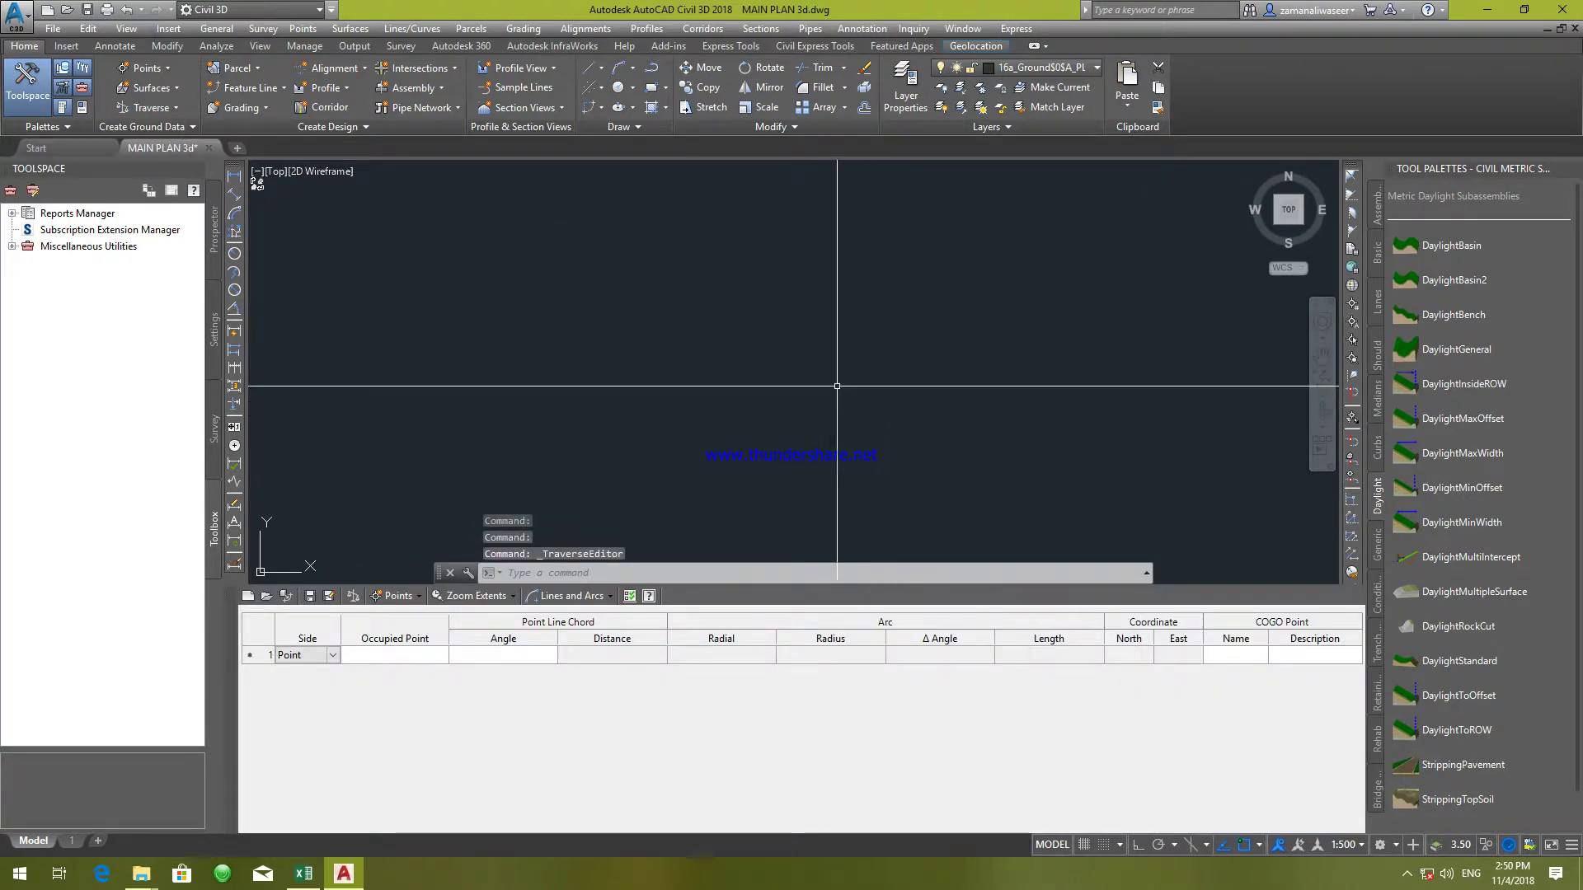
left_click(439, 656)
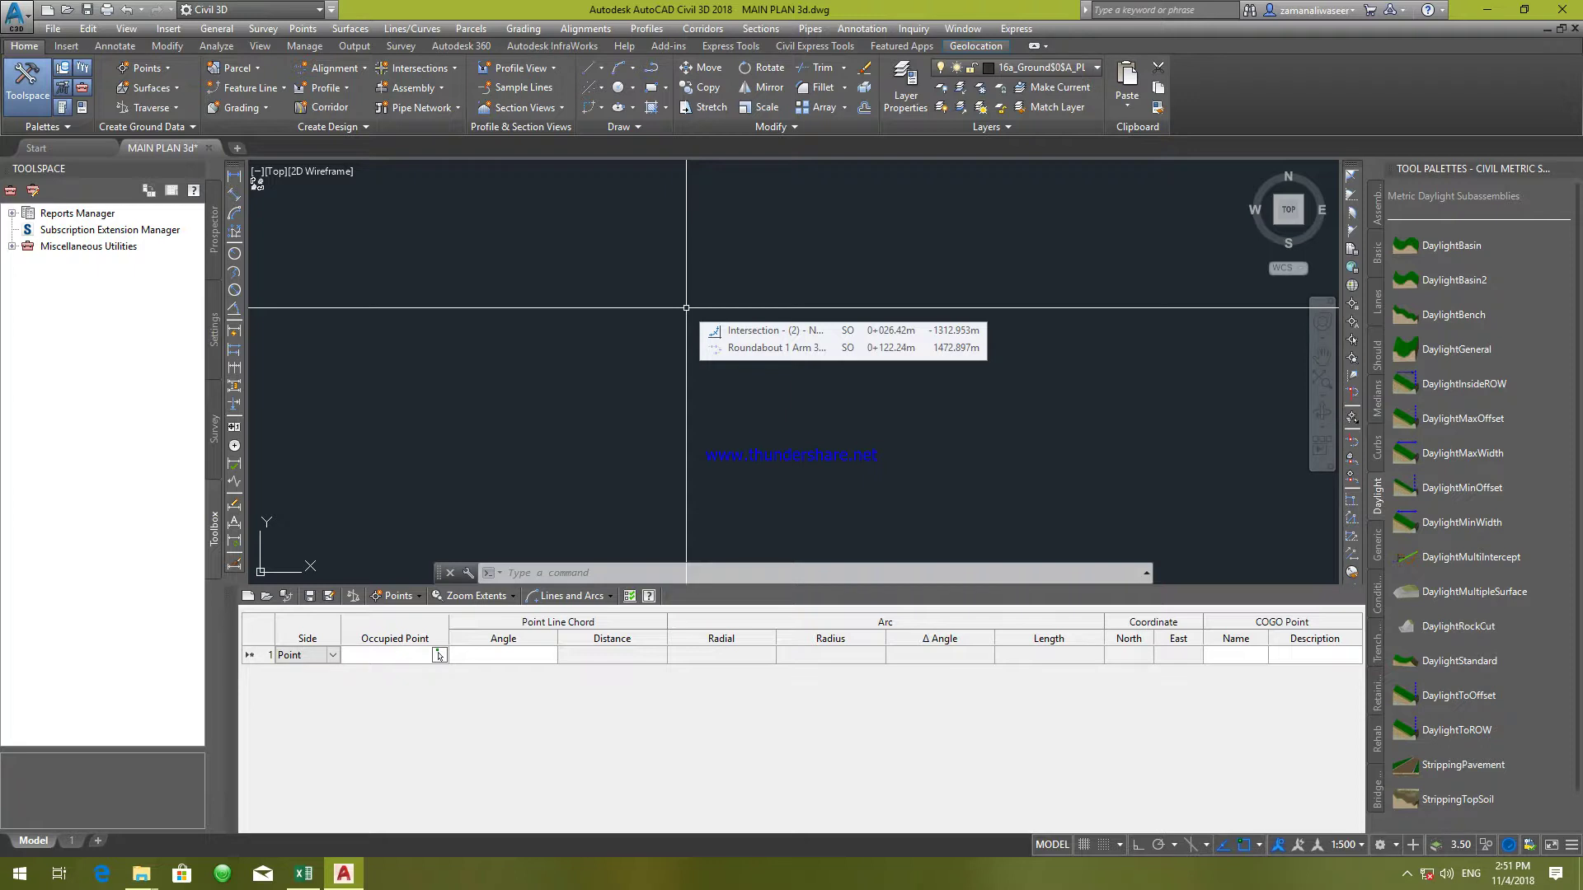
- Switch to the Excel workbook and review the listed coordinates and names of TBM 01 and the CP points
left_click(321, 873)
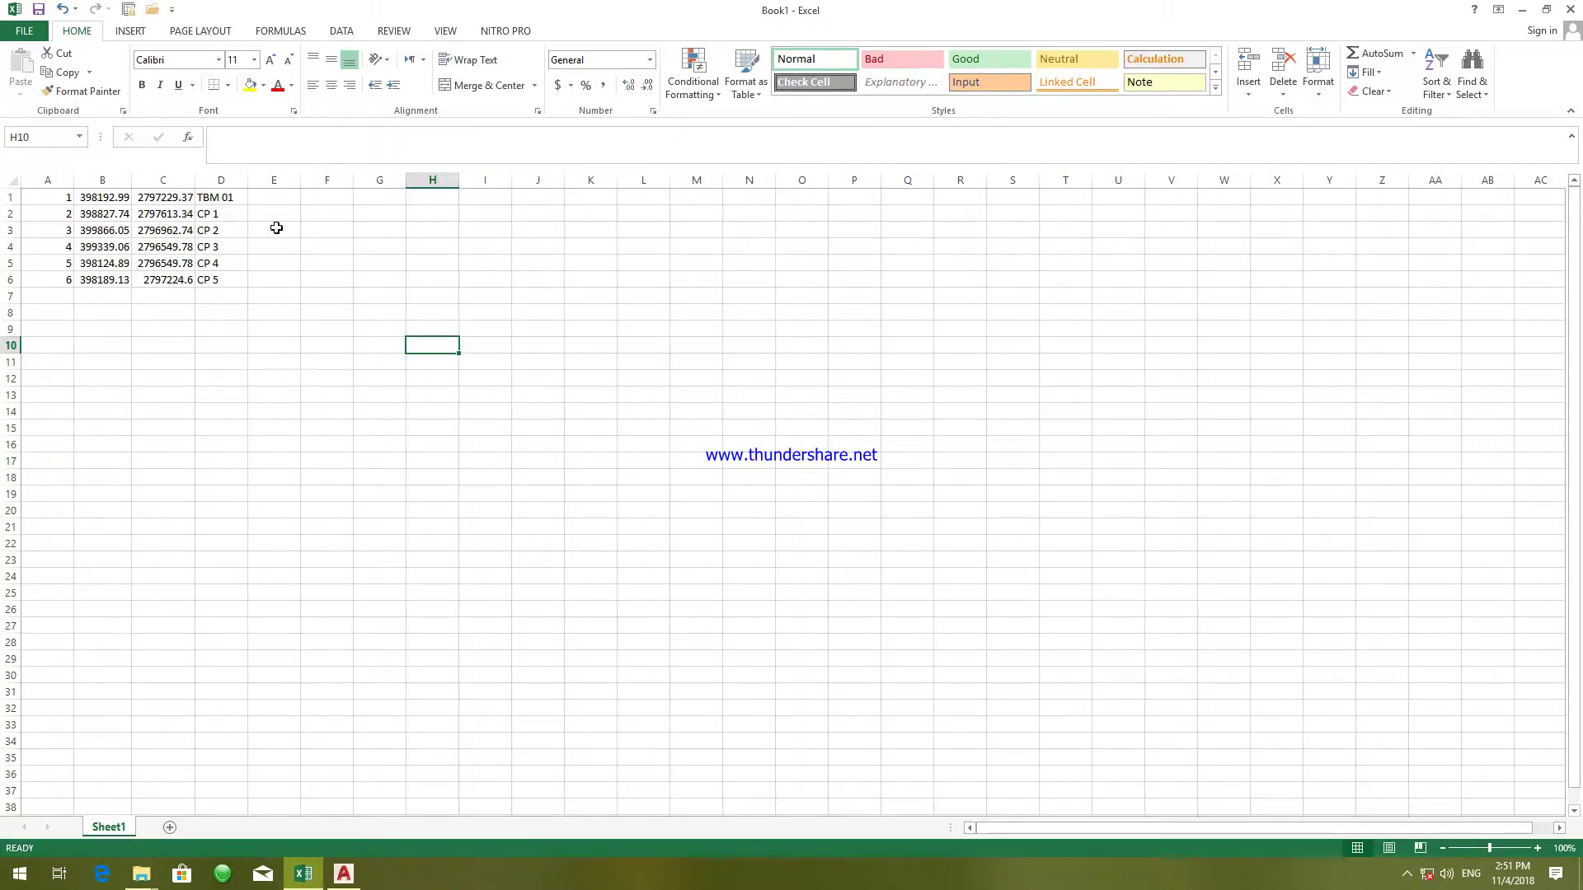
left_click(219, 200)
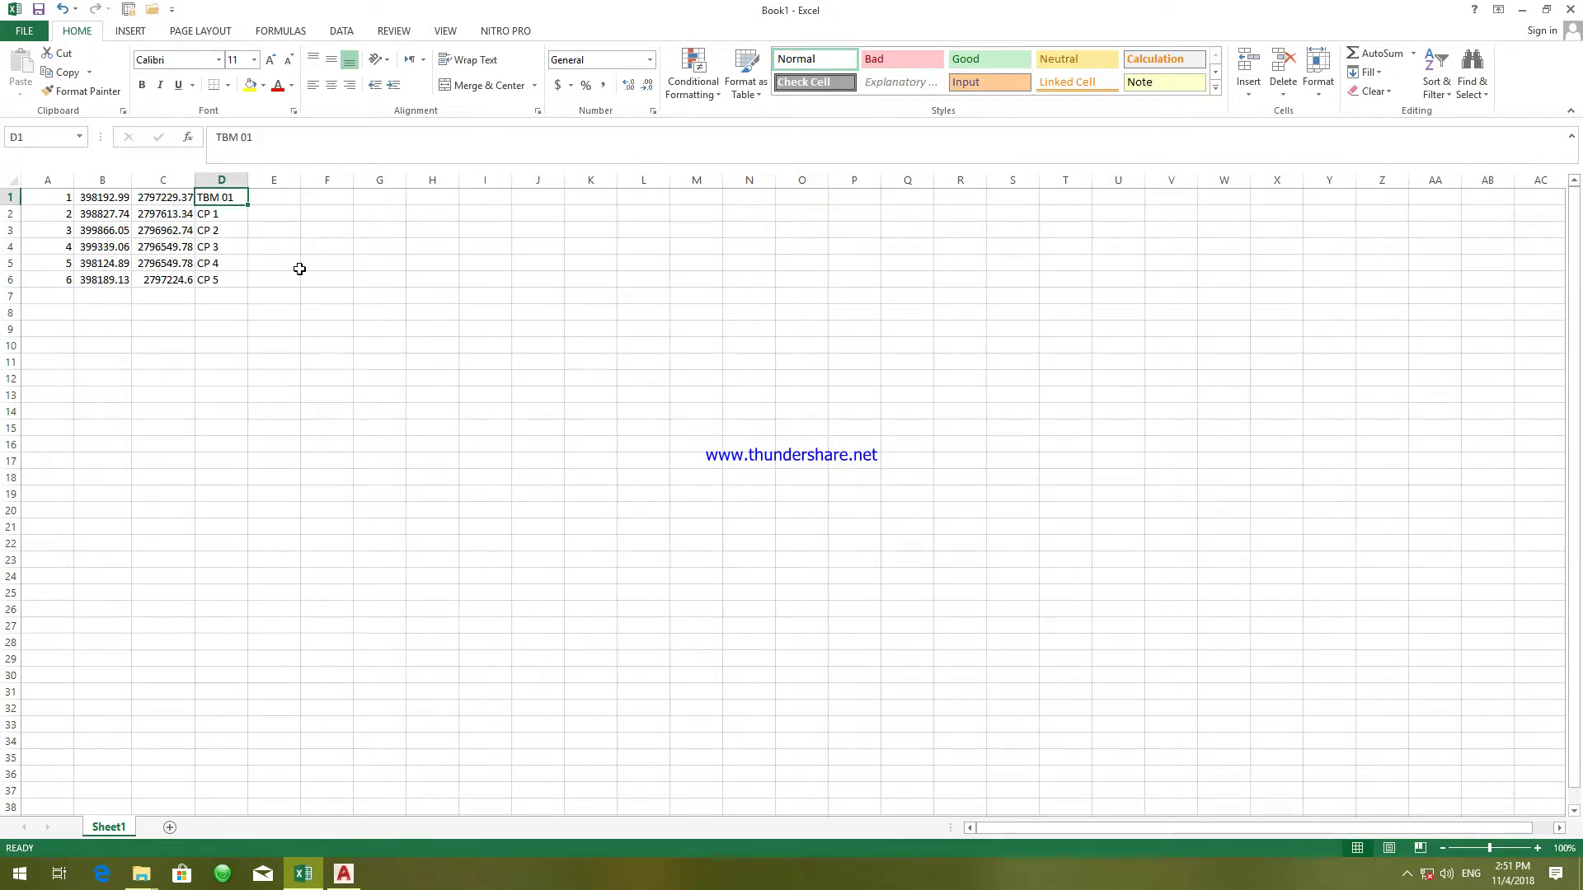
left_click(236, 215)
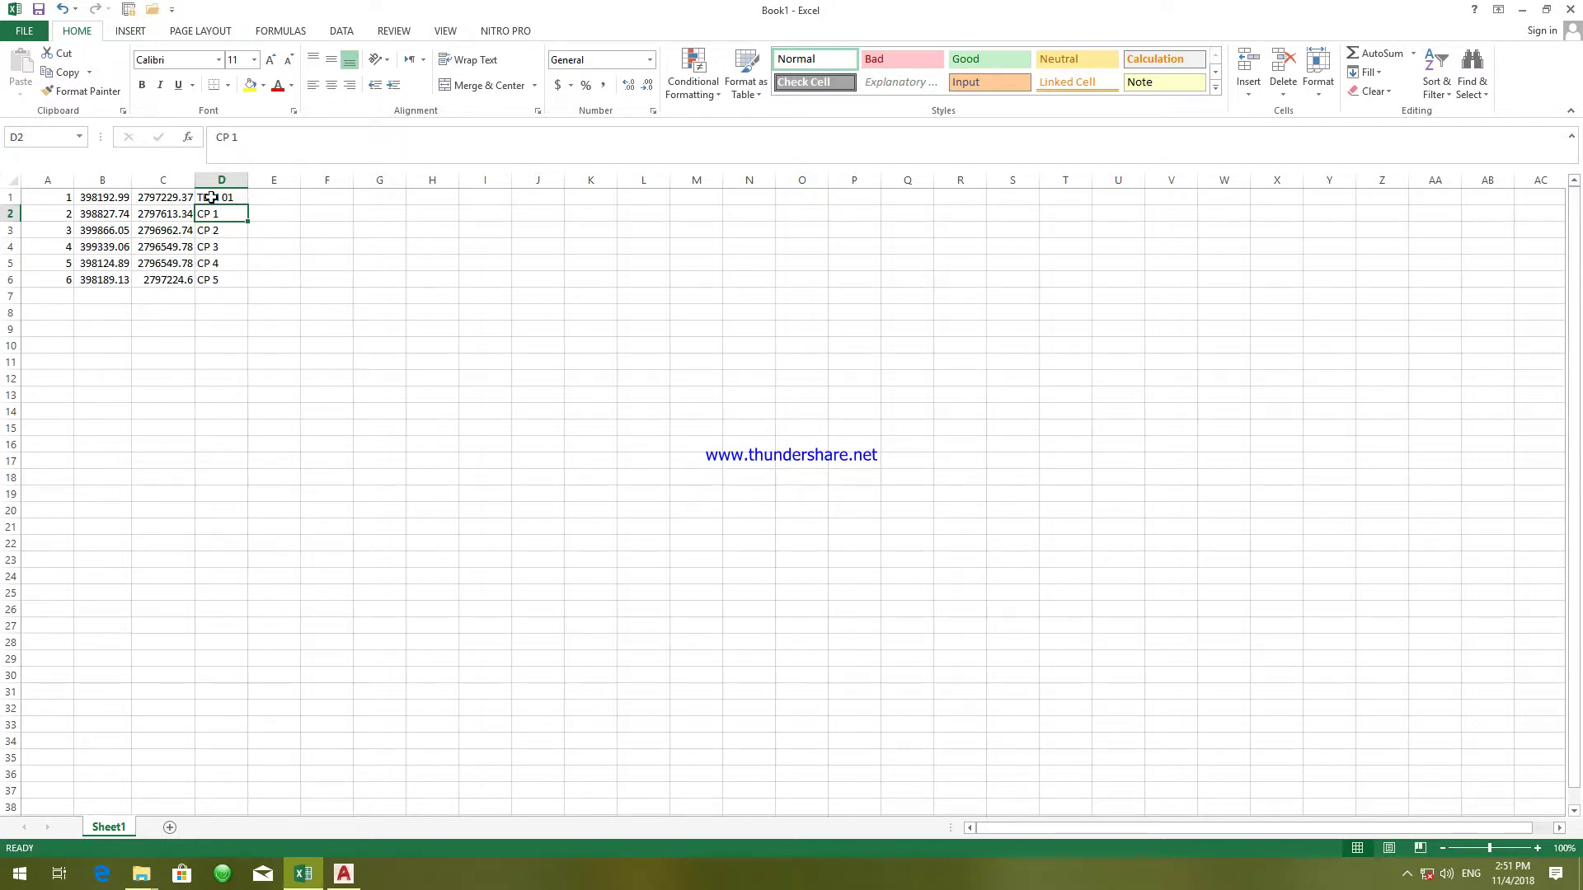
left_click(319, 495)
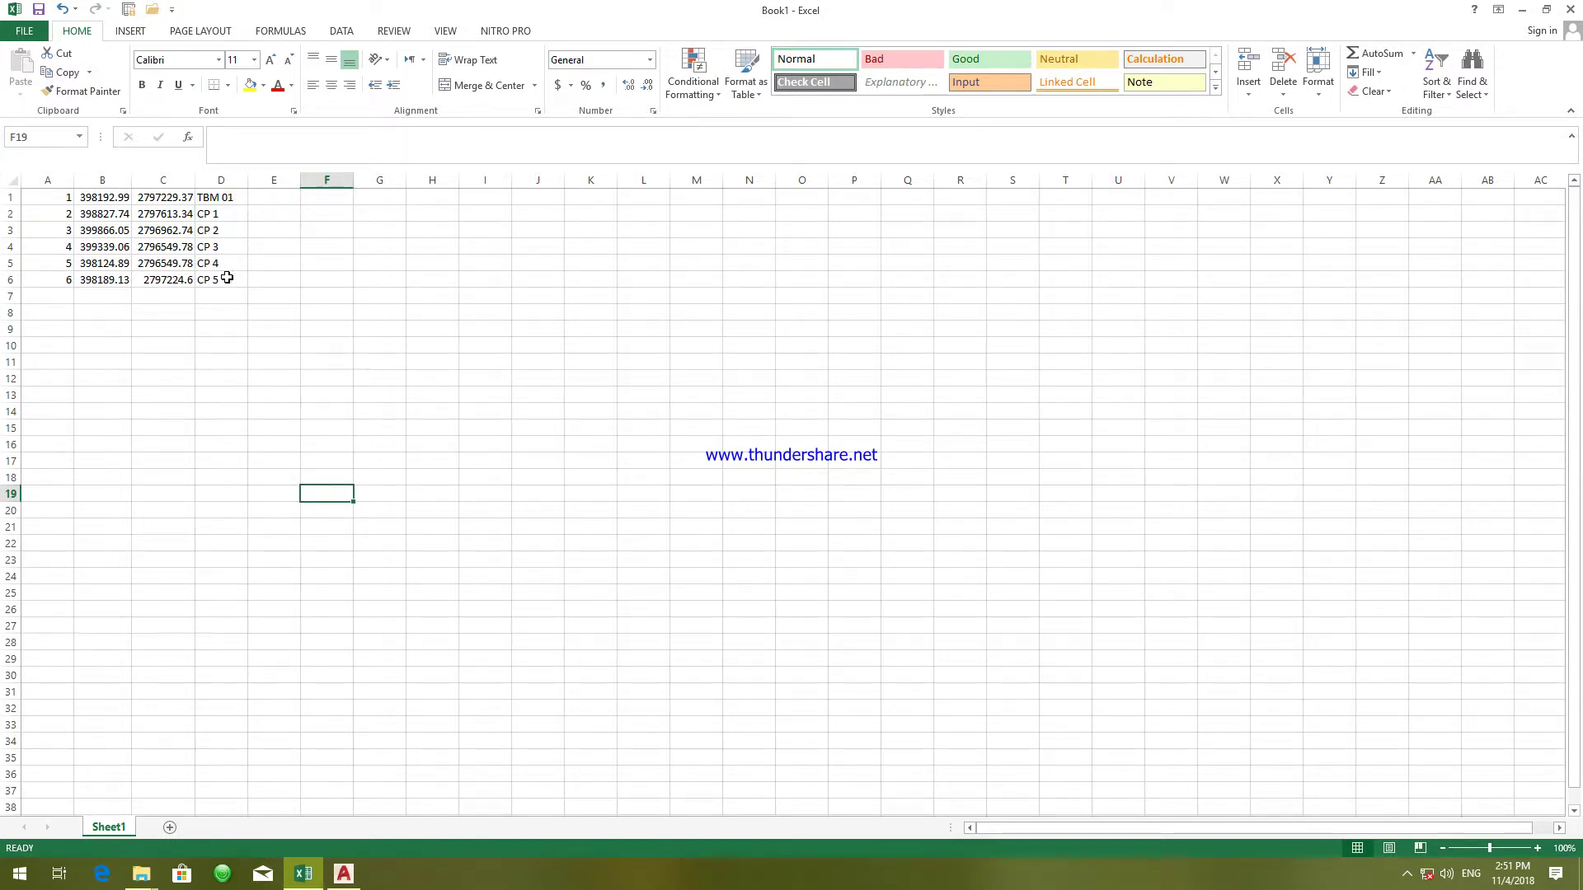
left_click(1412, 54)
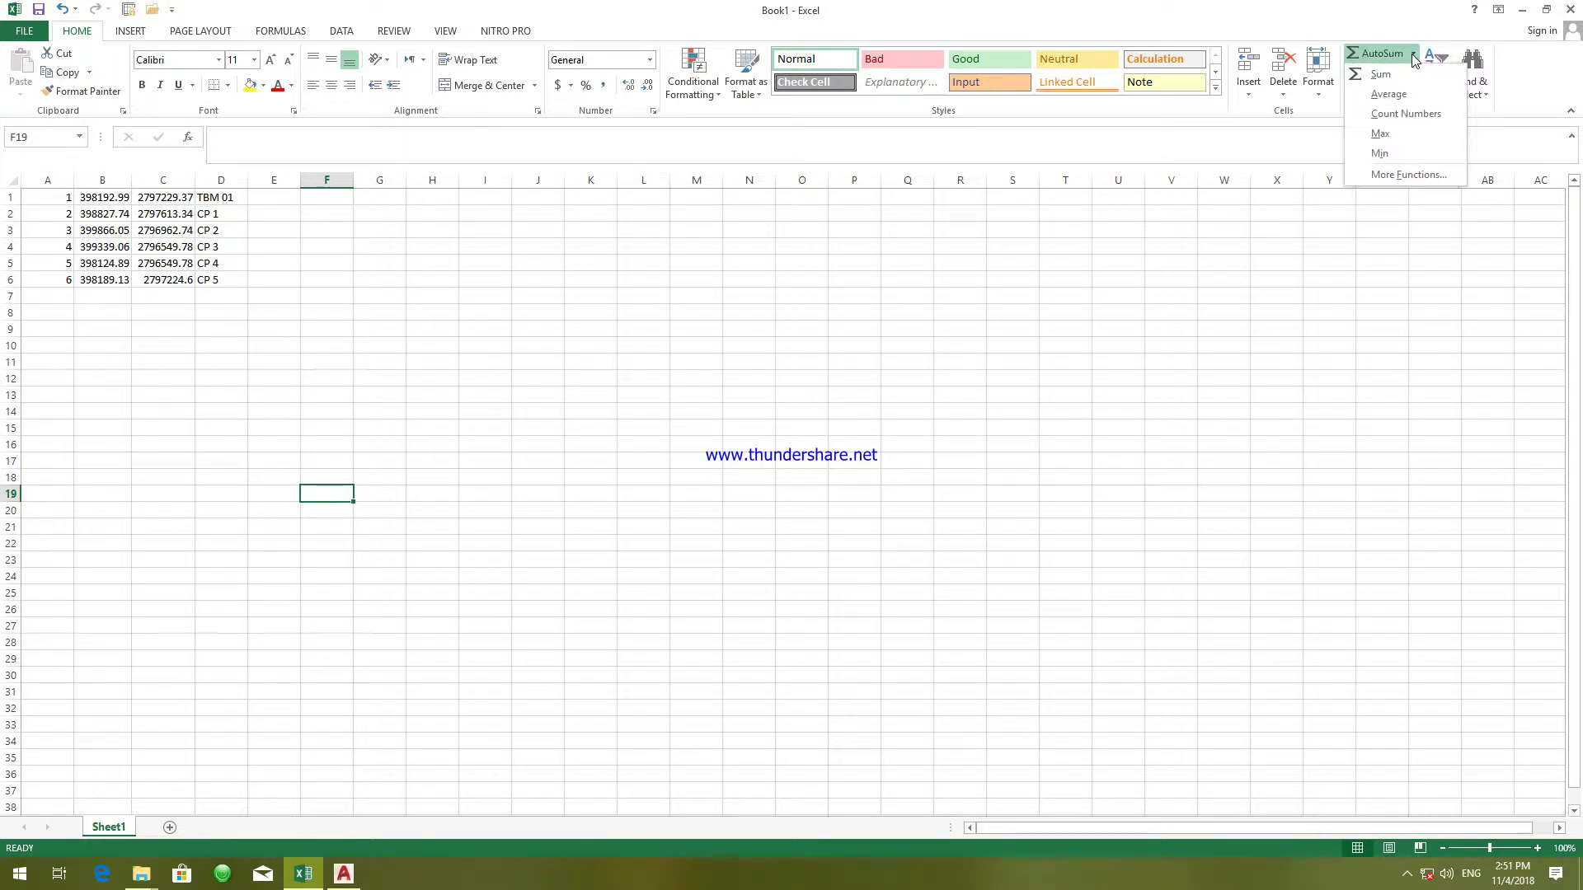
left_click(1403, 173)
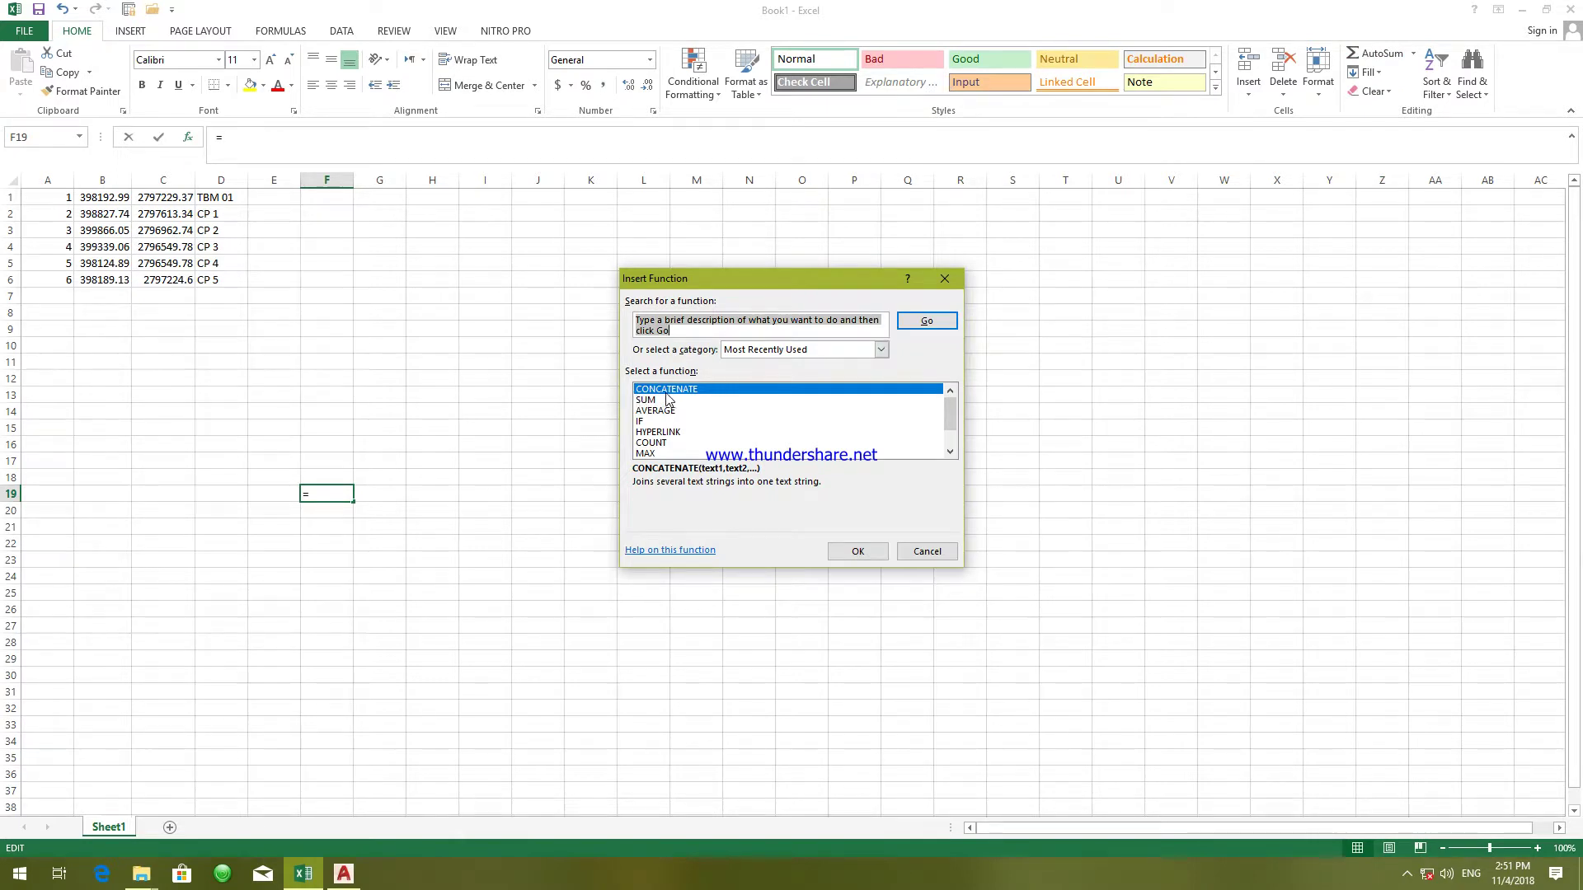
left_click(857, 552)
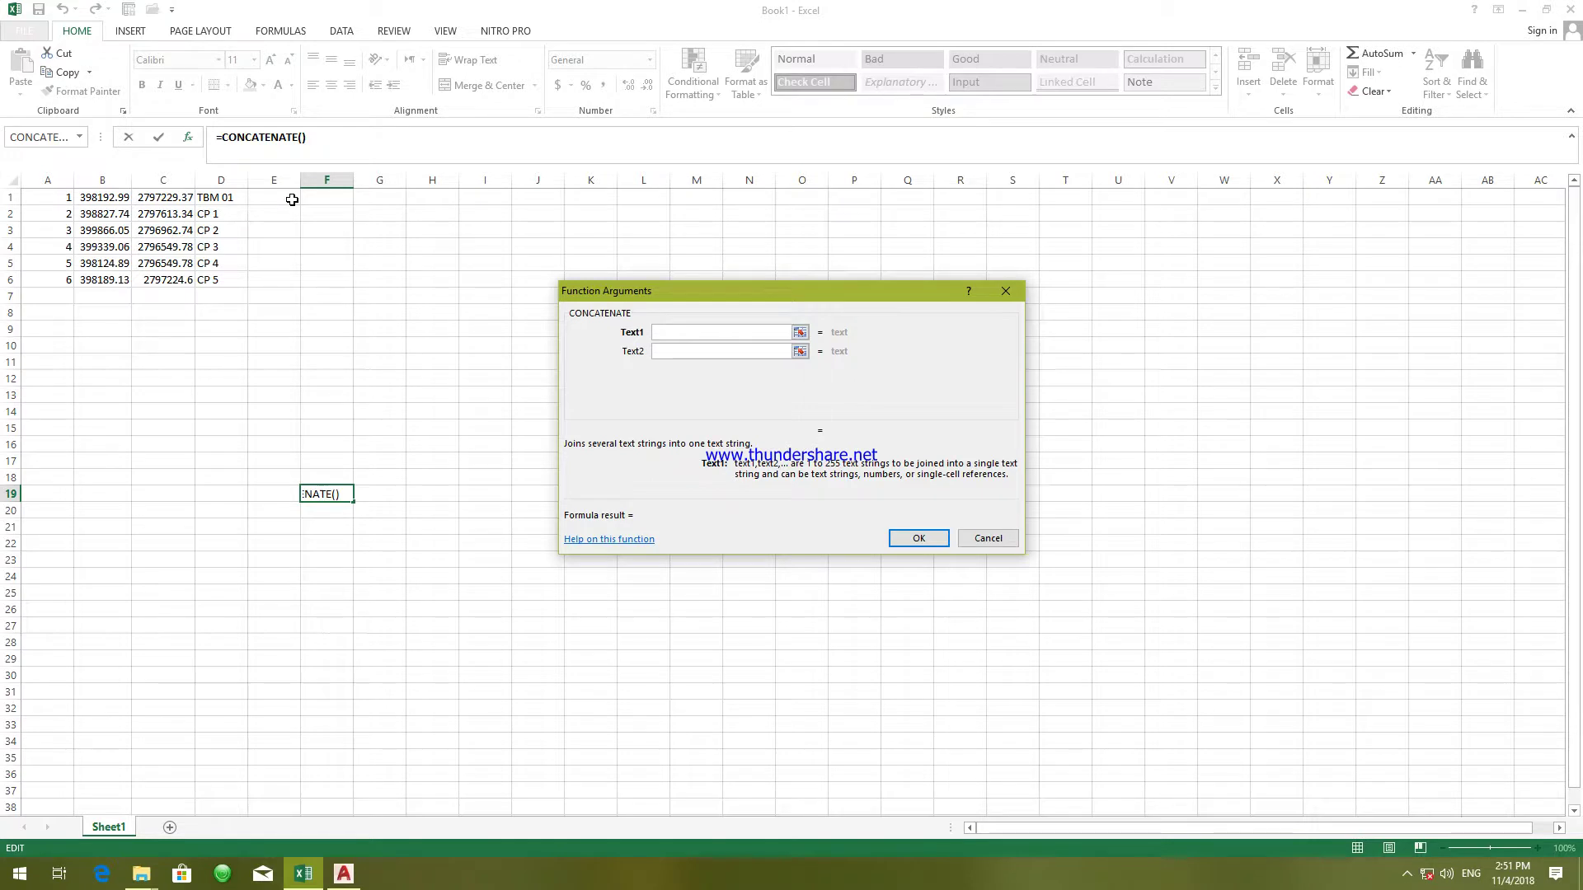
left_click(317, 486)
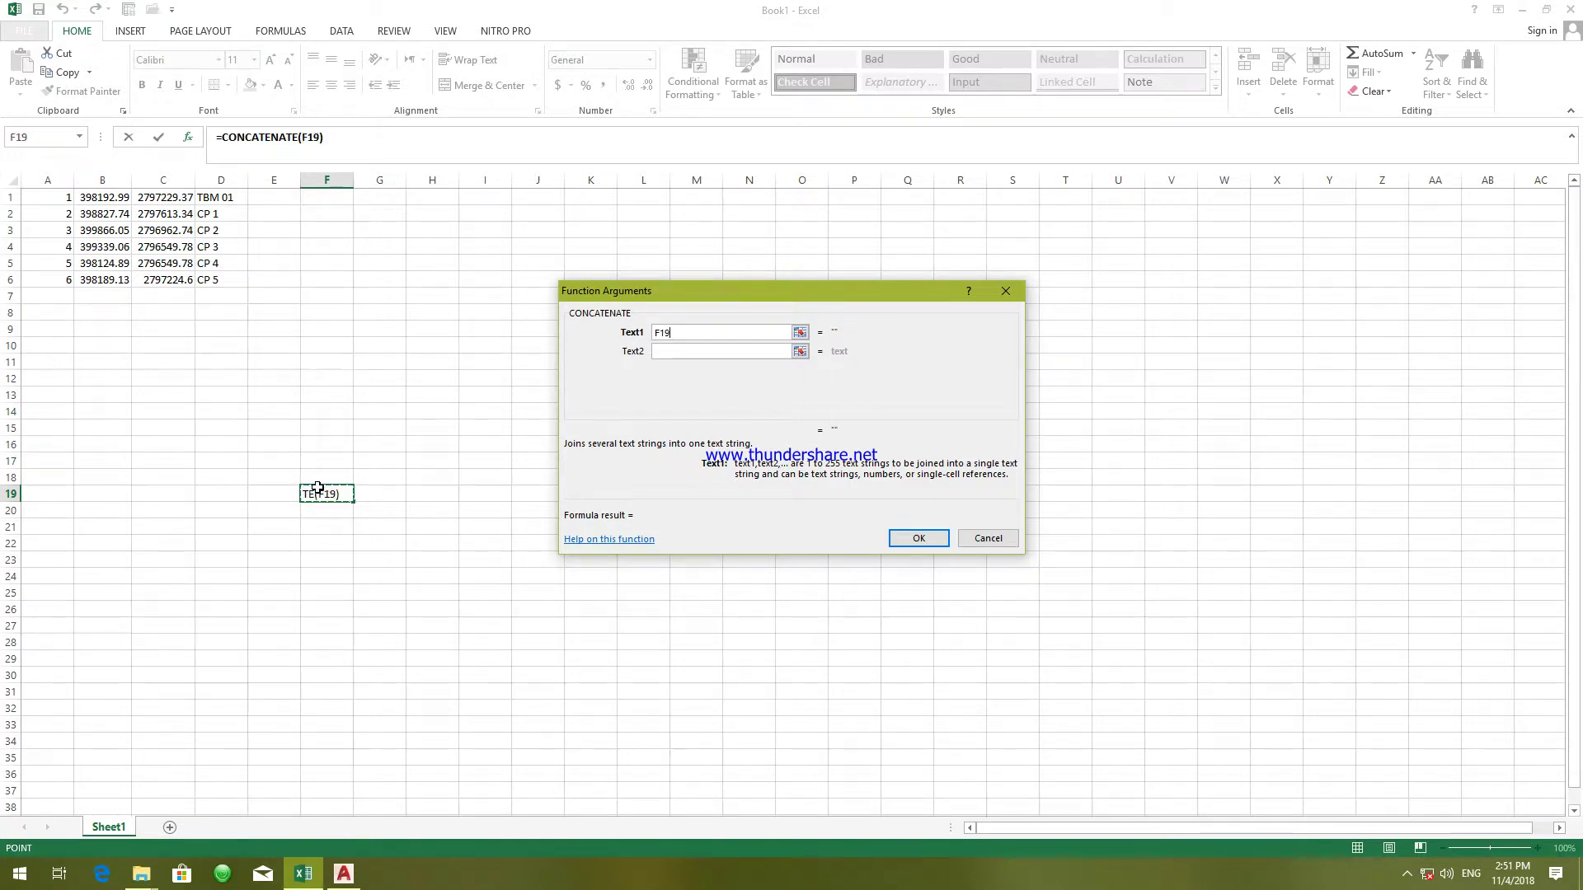
mouse_move(319, 482)
left_mouse_down()
mouse_move(318, 438)
mouse_move(327, 464)
left_mouse_up()
key("Escape")
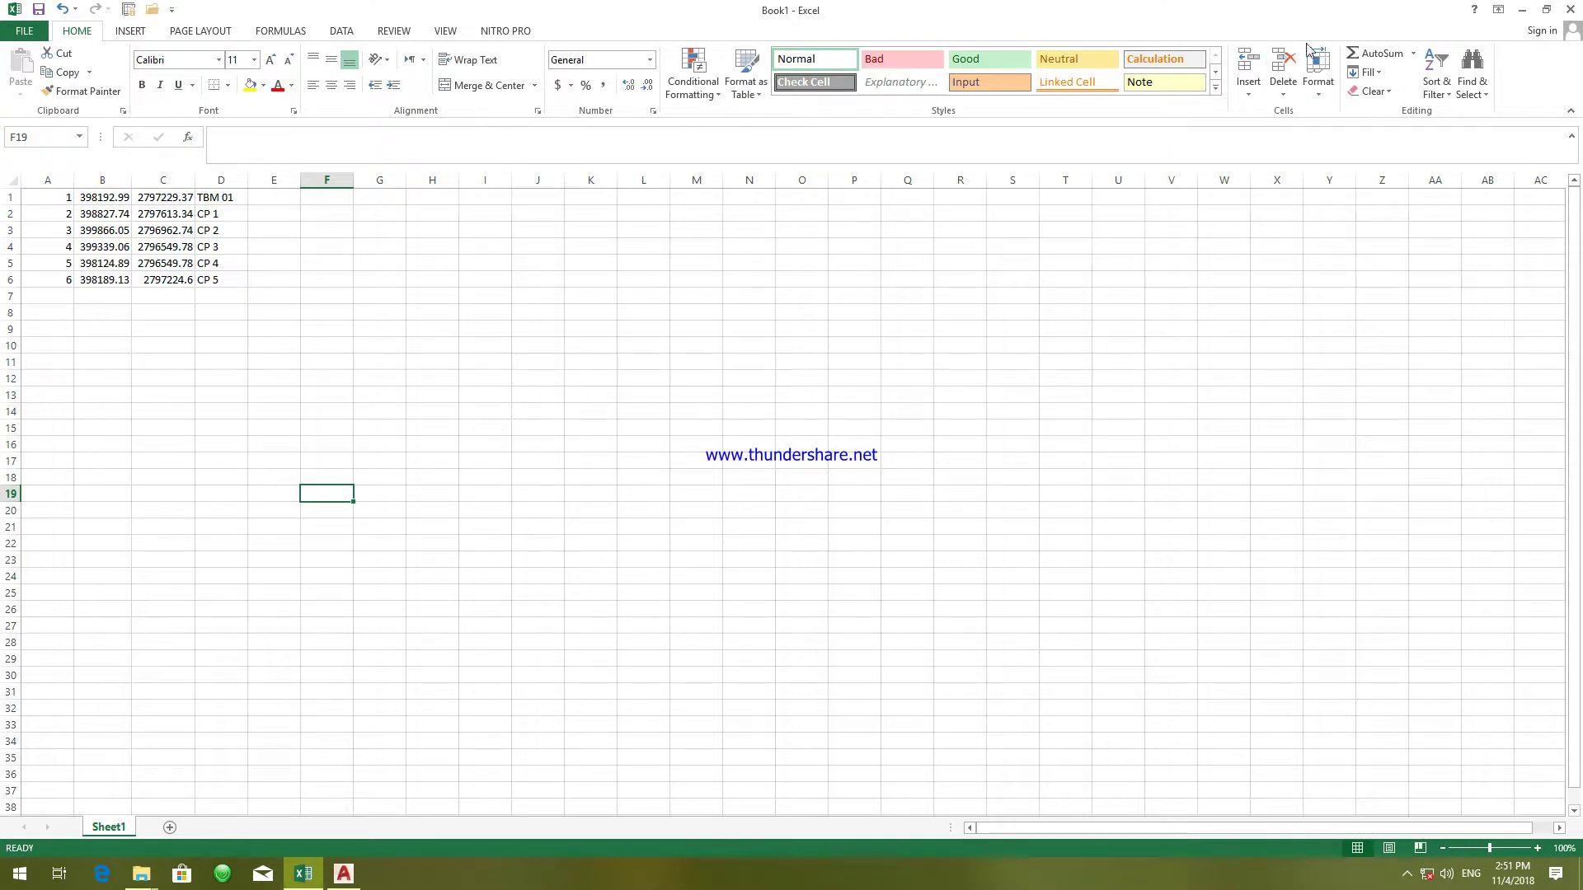
- Insert a CONCATENATE formula in cell E1 that joins B1, a comma and C1
left_click(281, 198)
left_click(1402, 53)
key("Escape")
left_click(1413, 55)
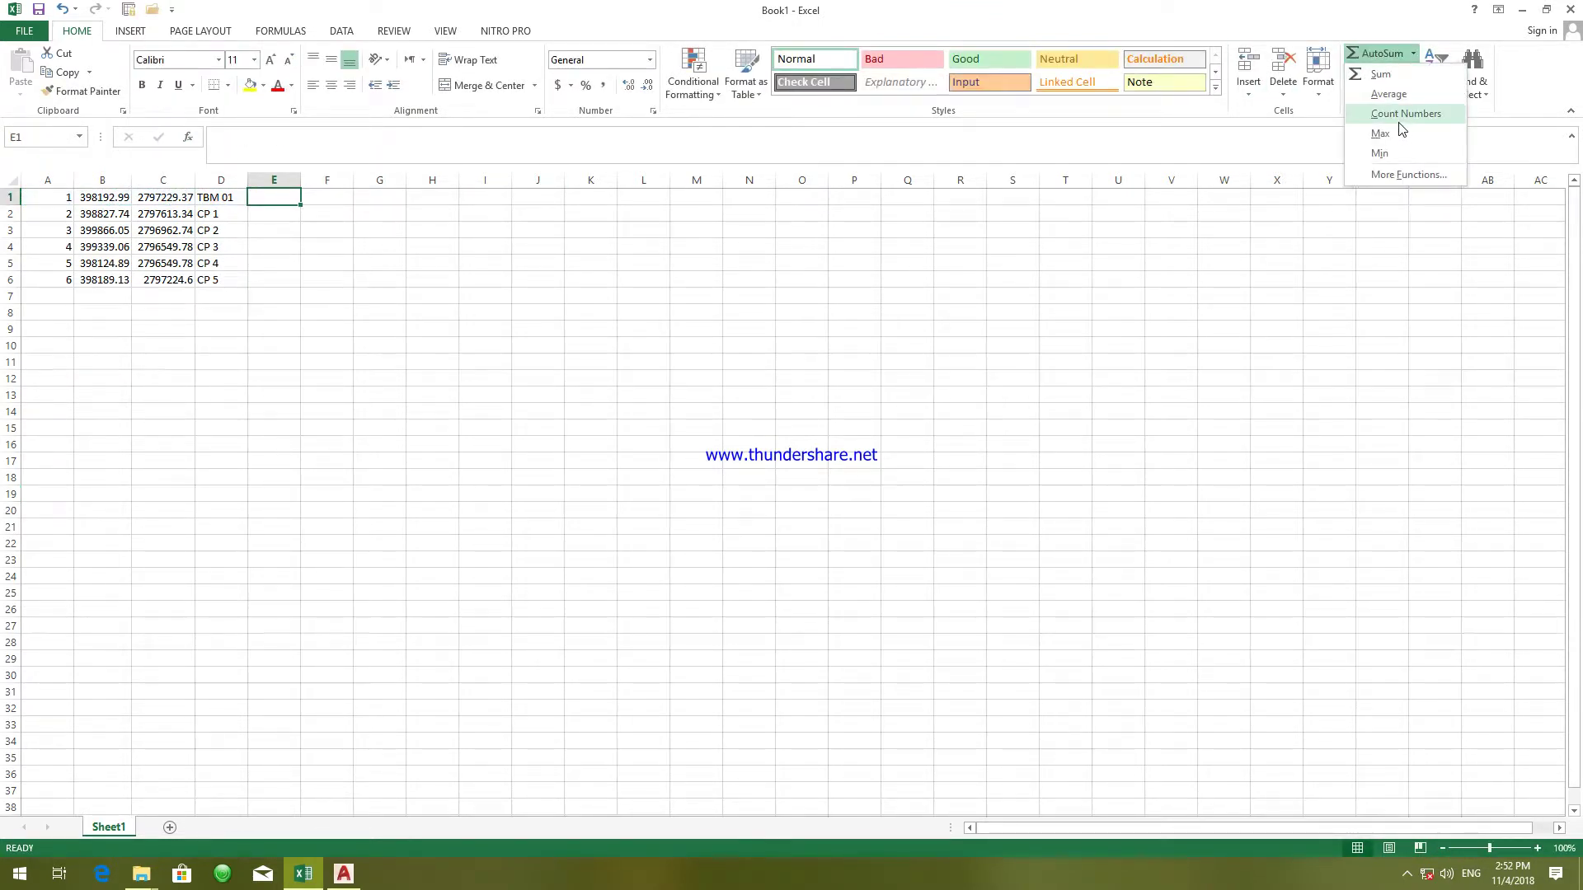
left_click(1378, 173)
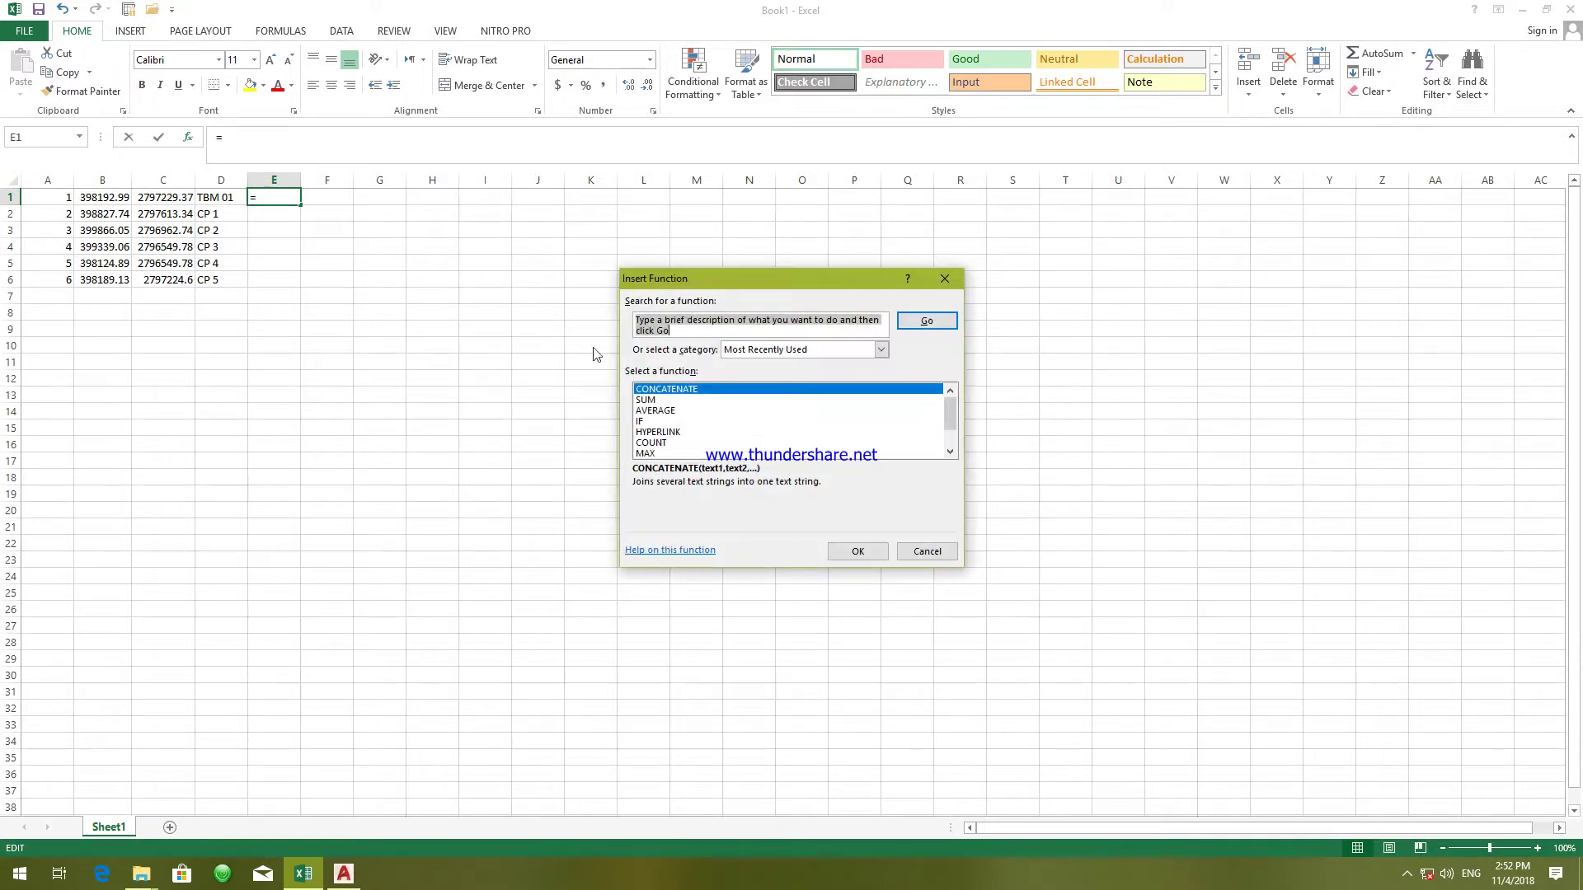
left_click(837, 552)
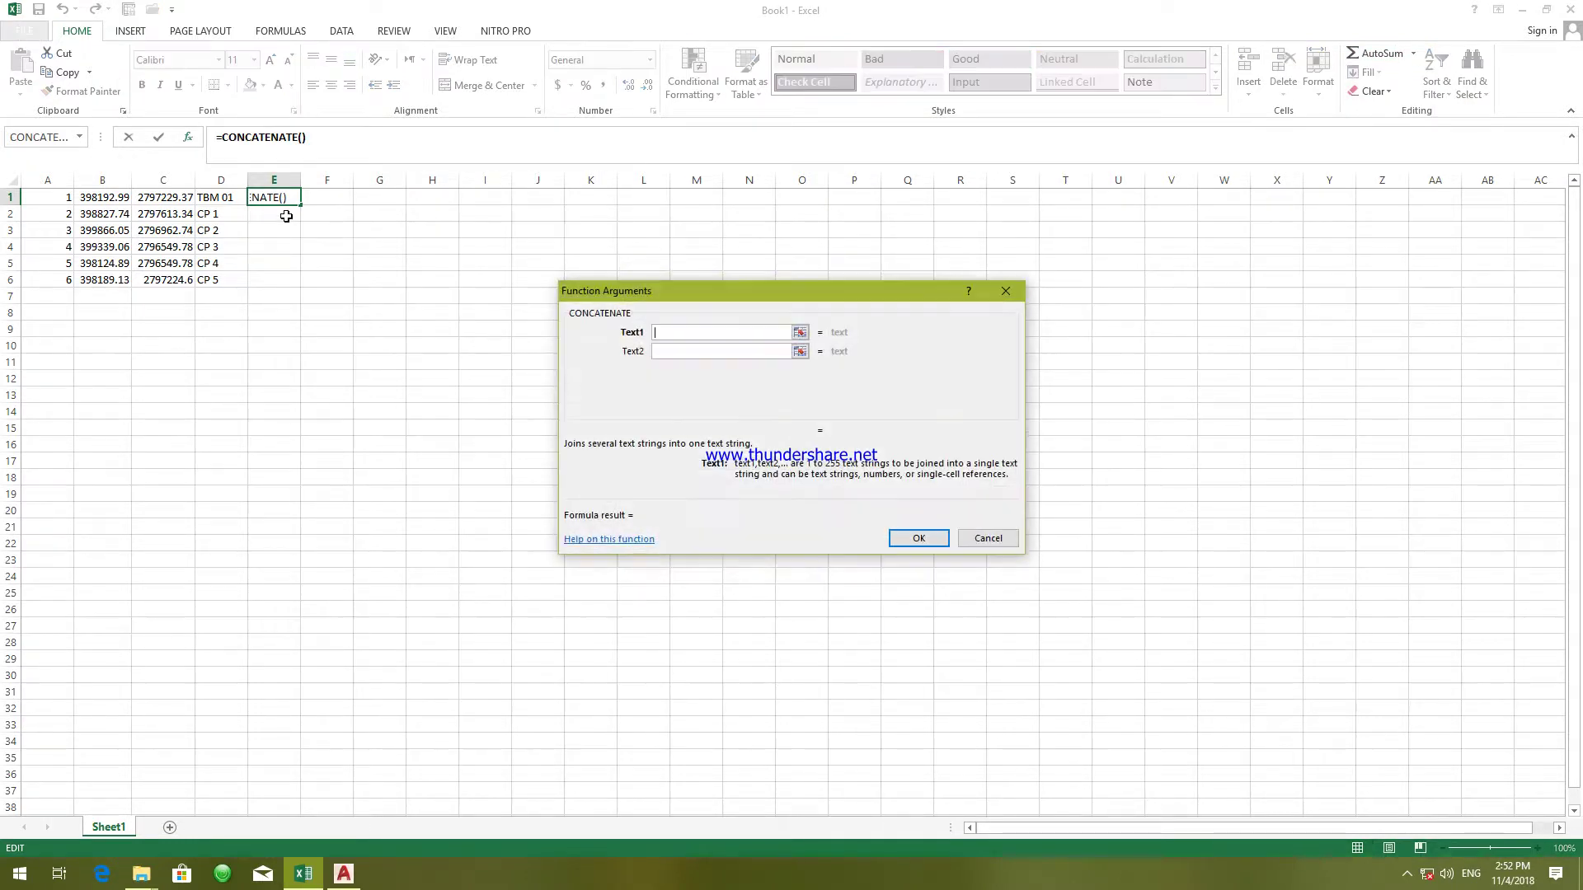
left_click(103, 196)
left_click(669, 350)
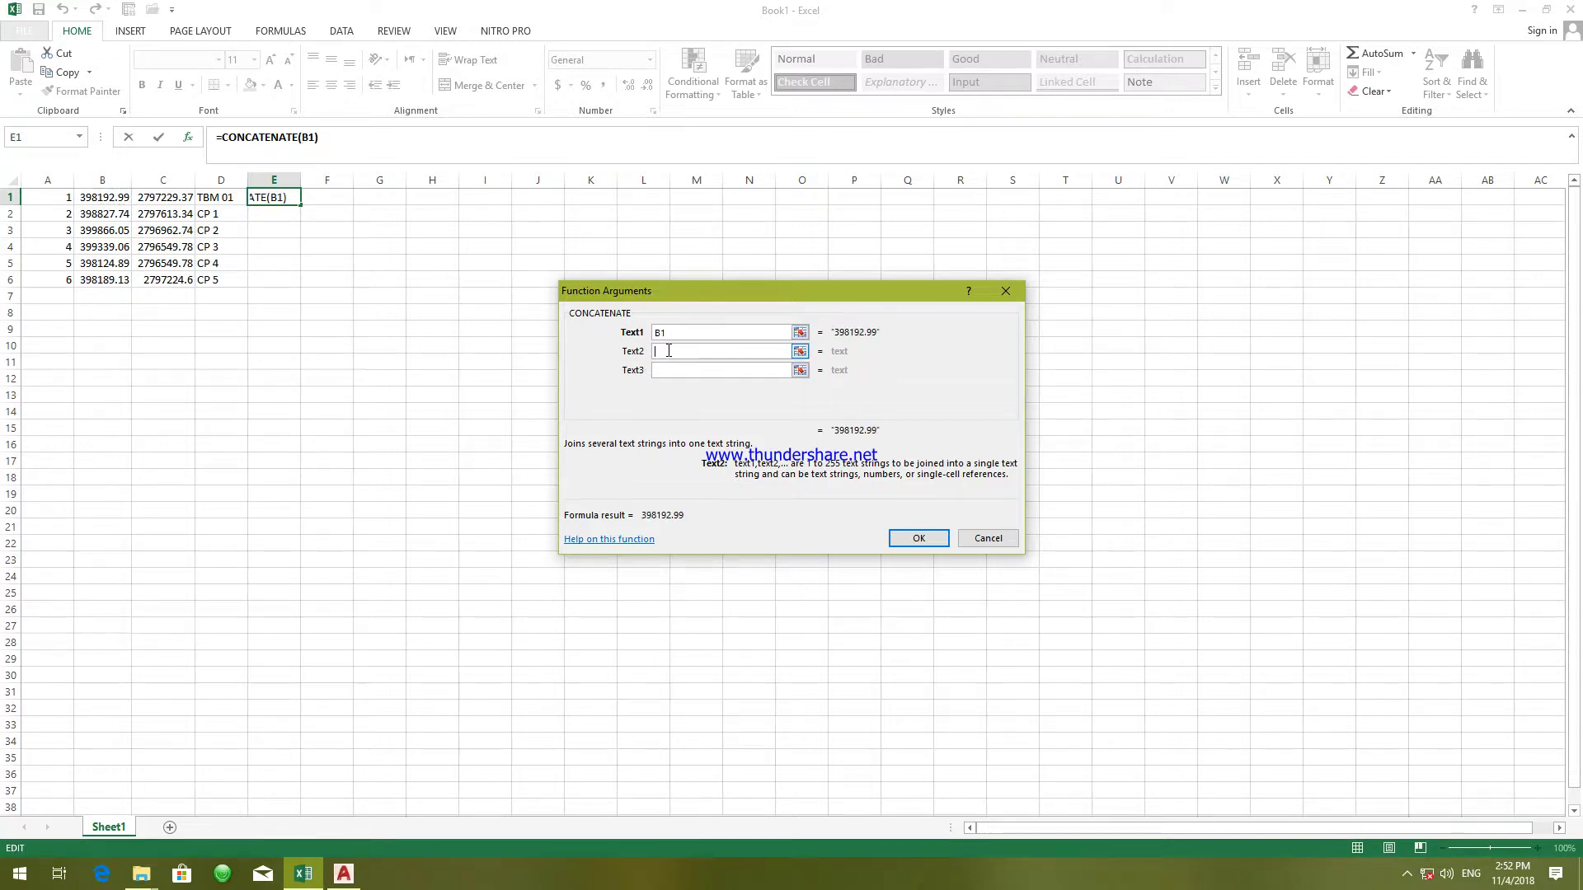
type(",")
left_click(674, 369)
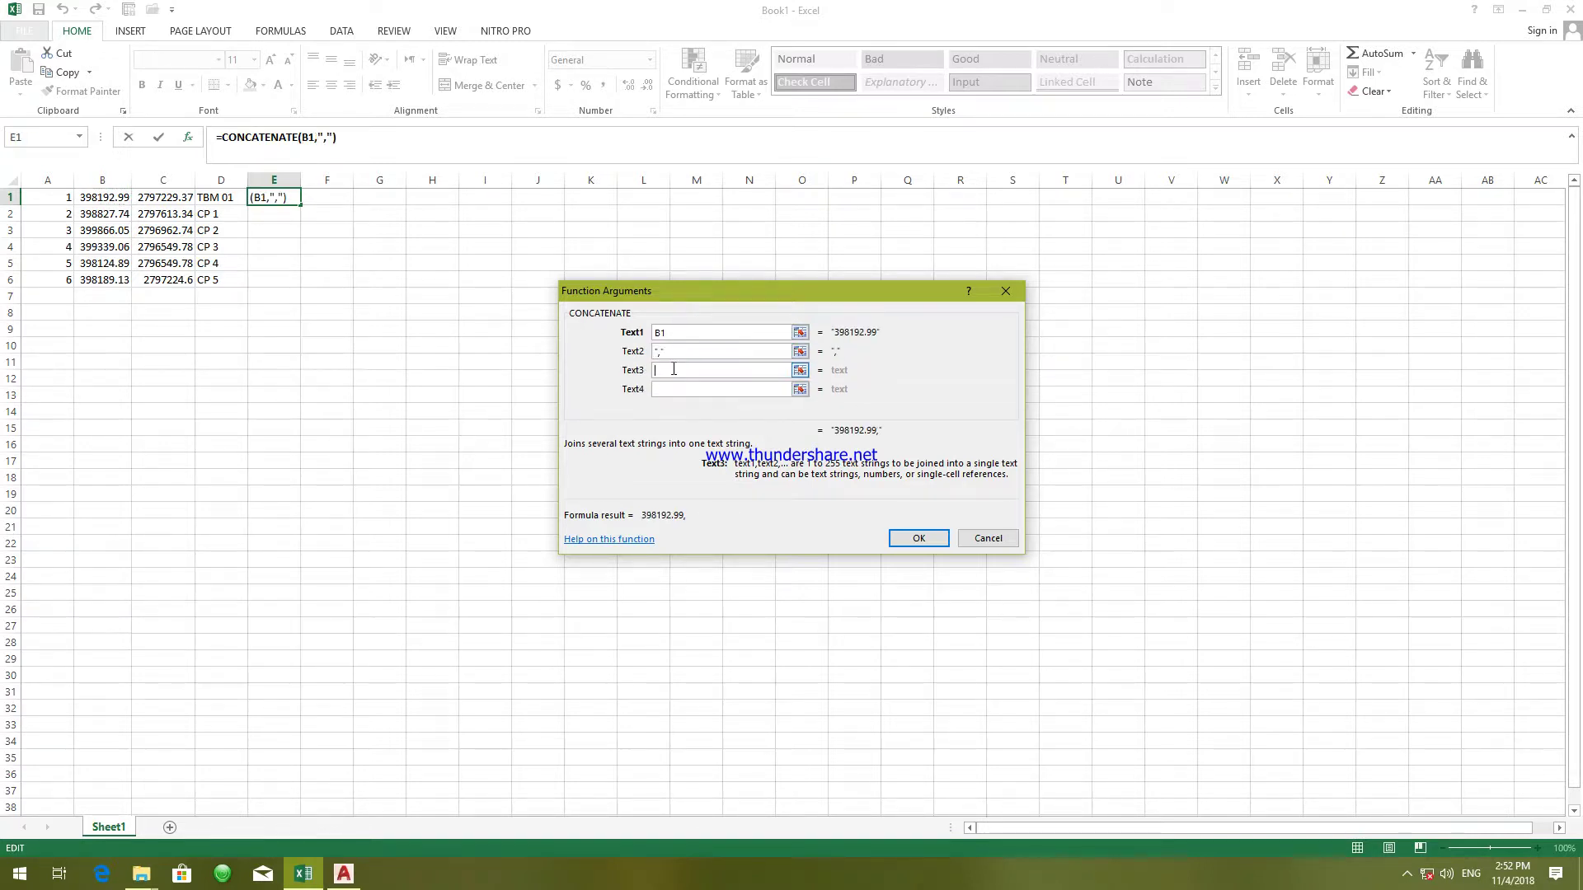
left_click(169, 198)
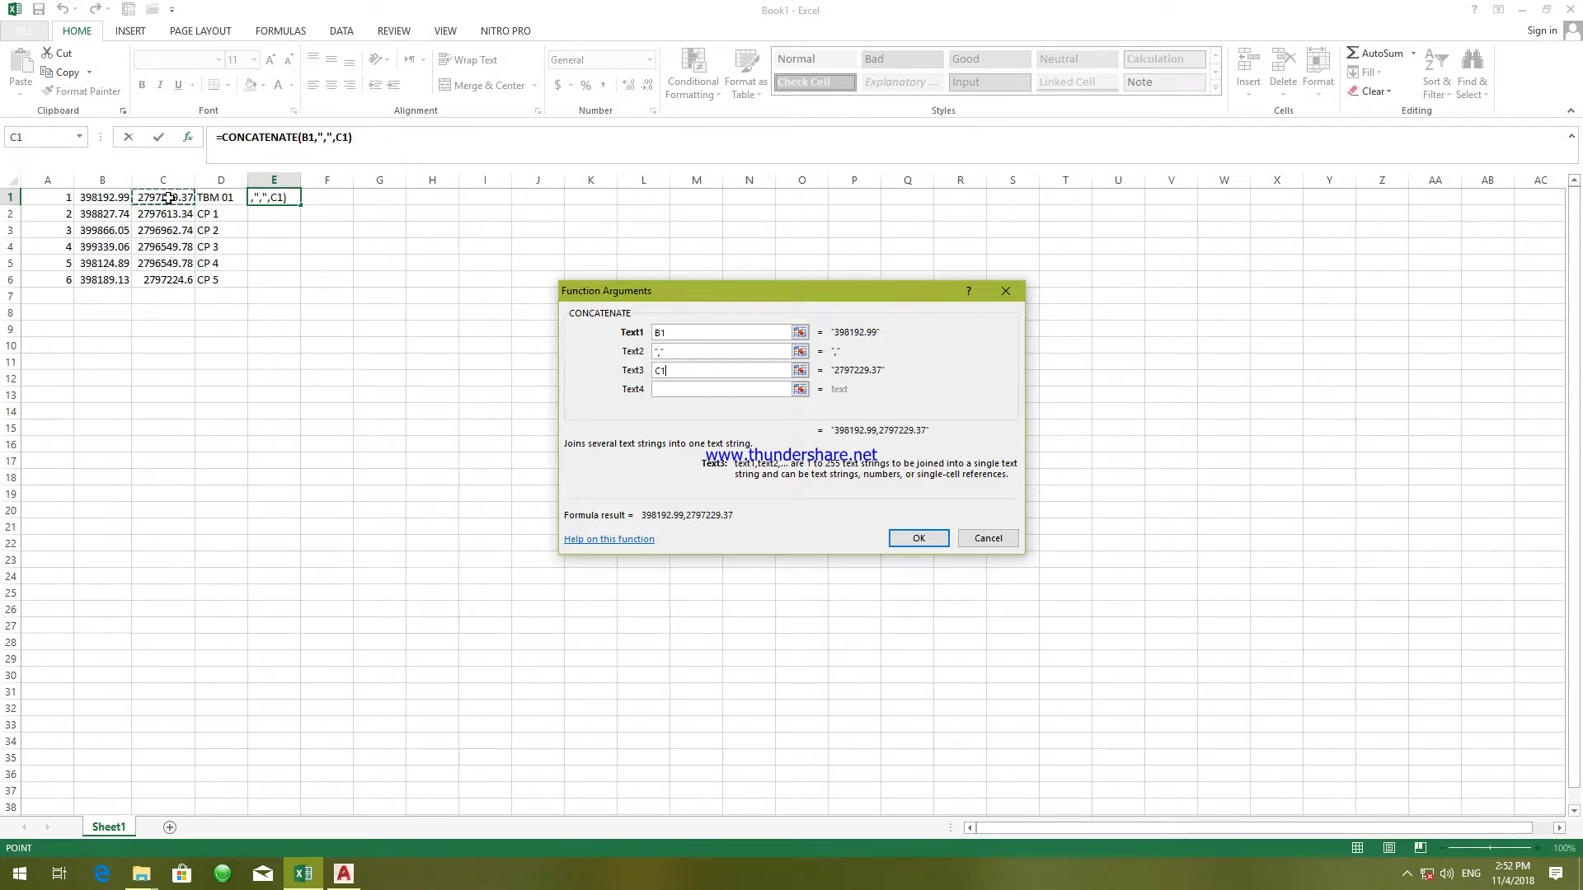
left_click(920, 539)
- Fill the E1 formula down to E6 and copy the joined coordinates in E1:E6
left_click_drag(300, 204, 300, 282)
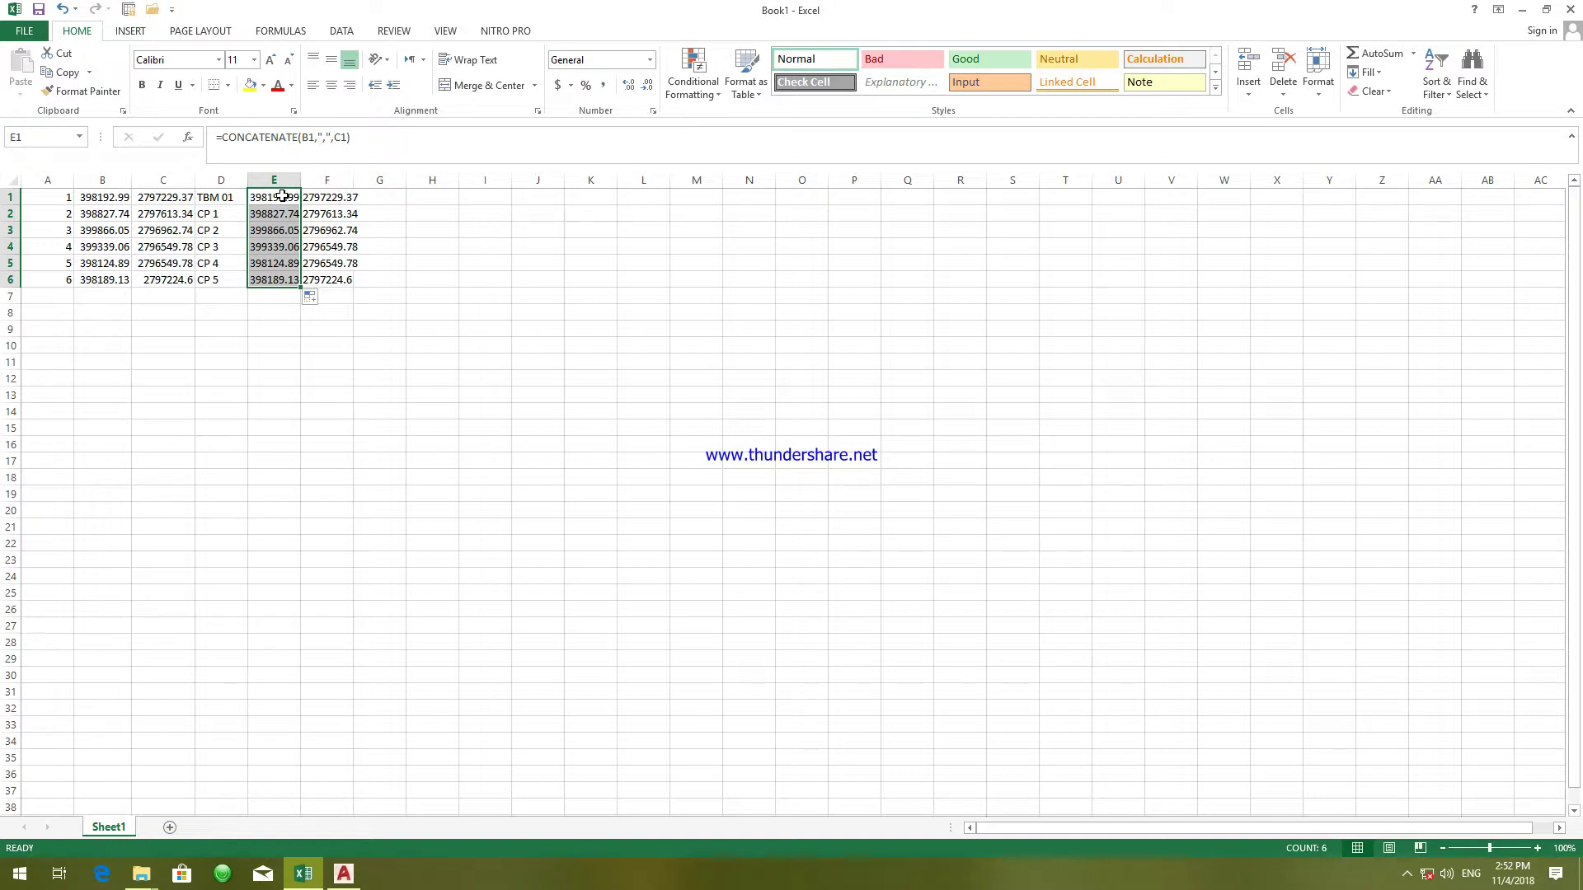
key("ctrl+c")
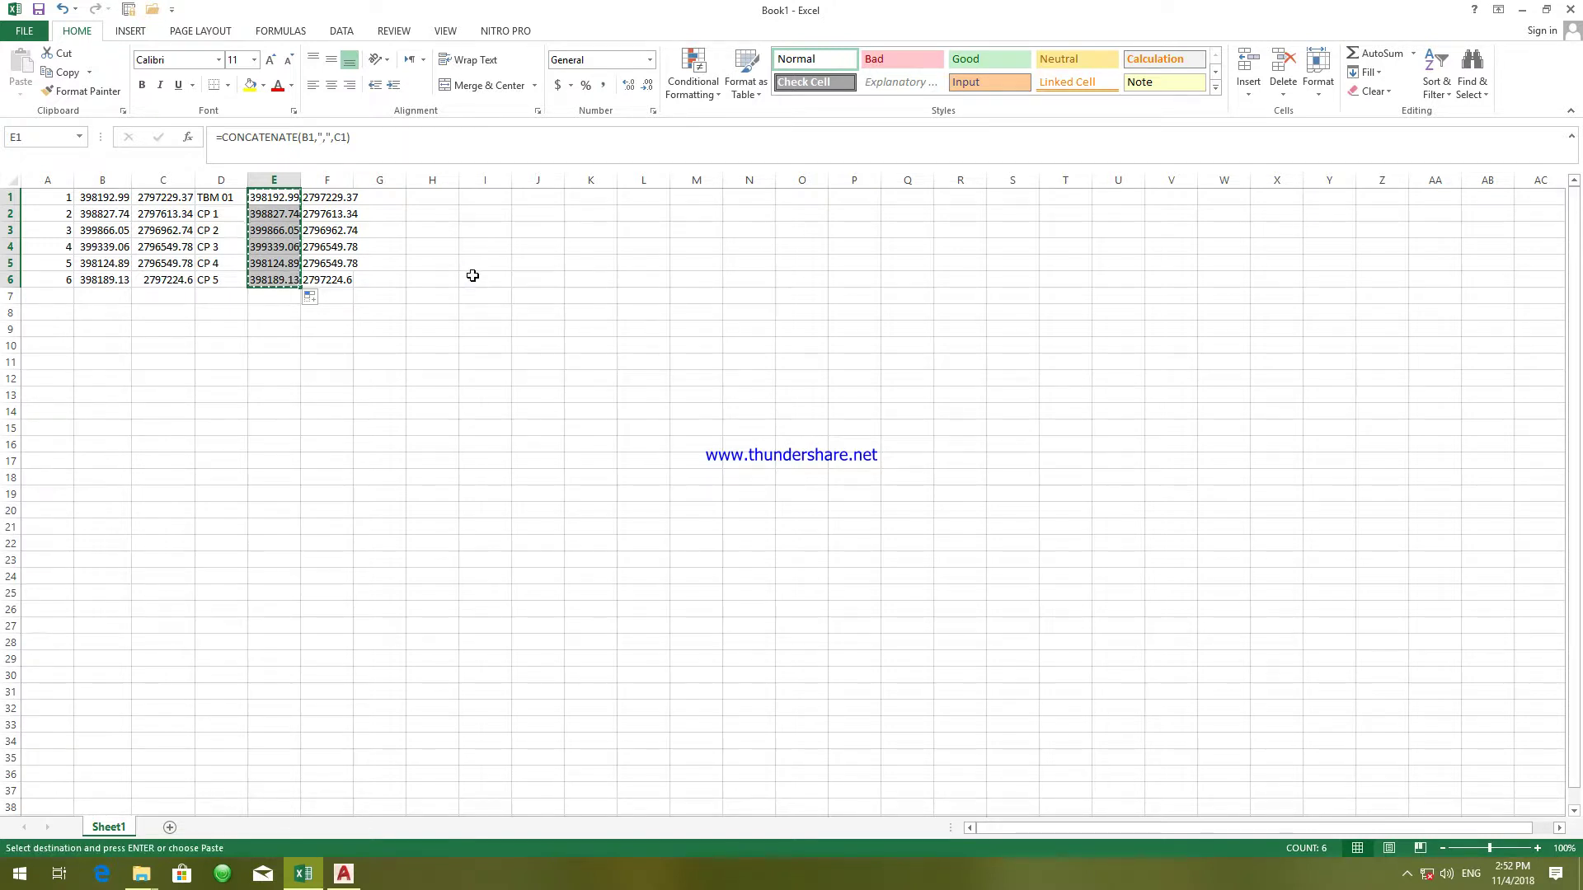
- Switch to Civil 3D and draw a polyline through the six coordinate pairs copied from Excel
left_click(344, 874)
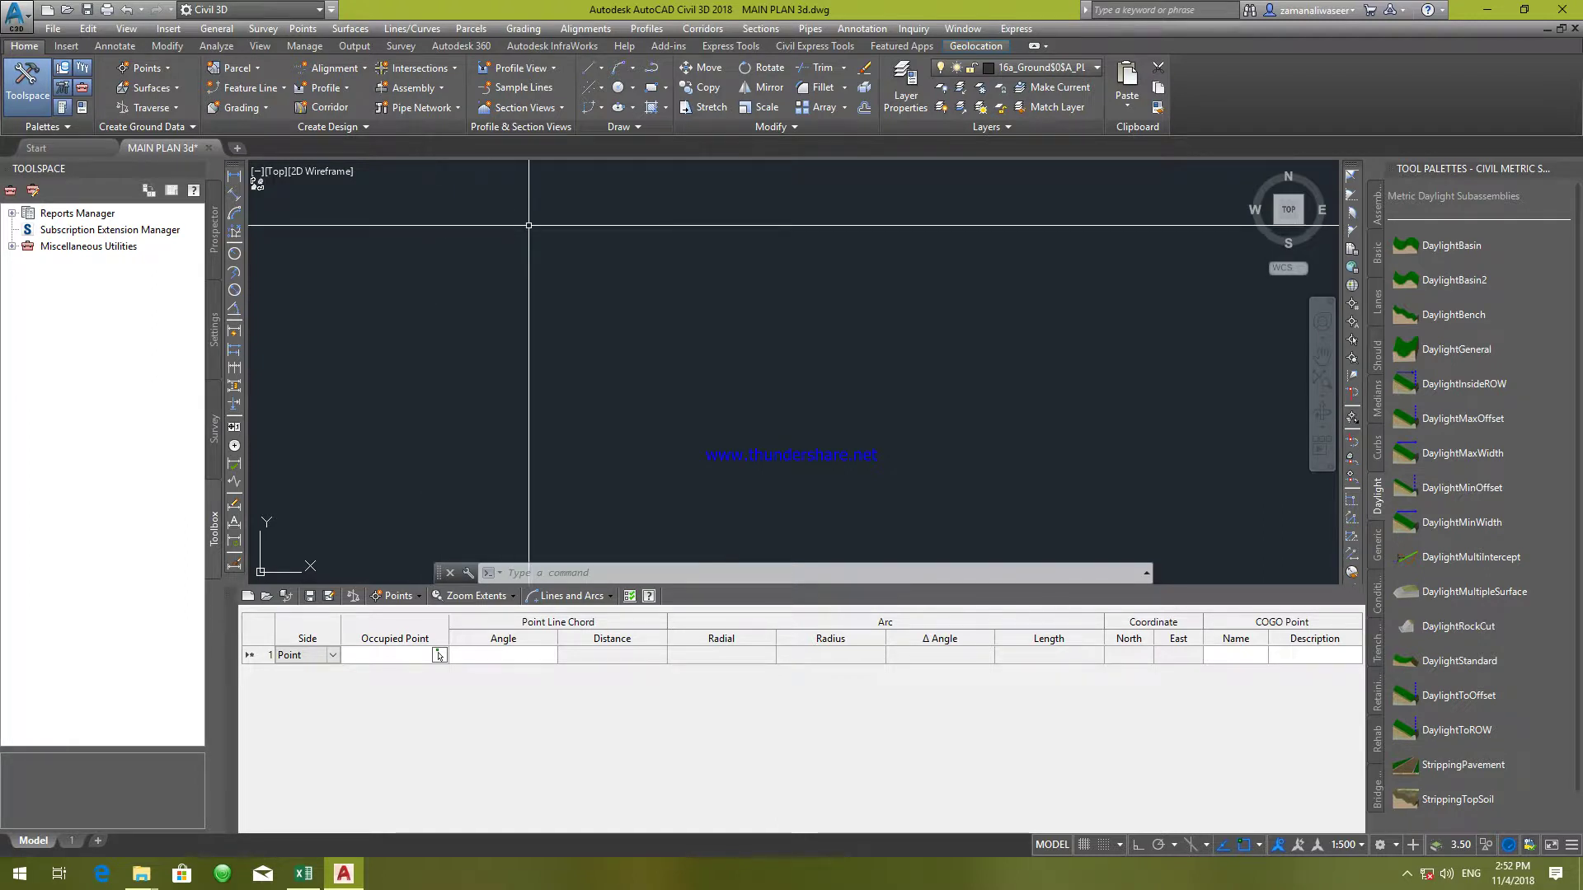
left_click(602, 573)
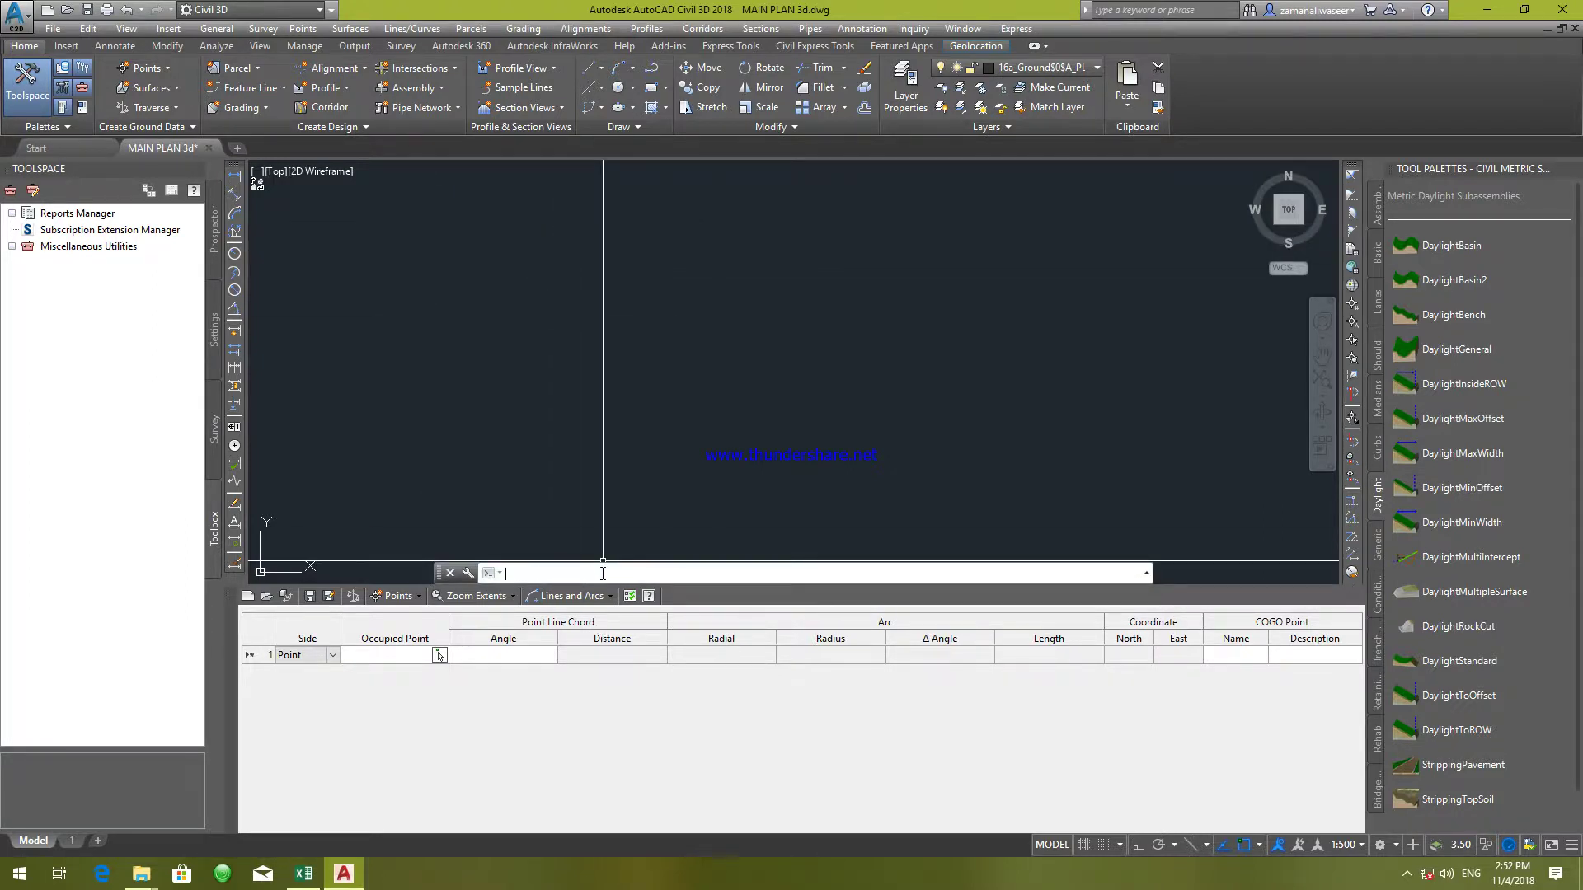
type("PL")
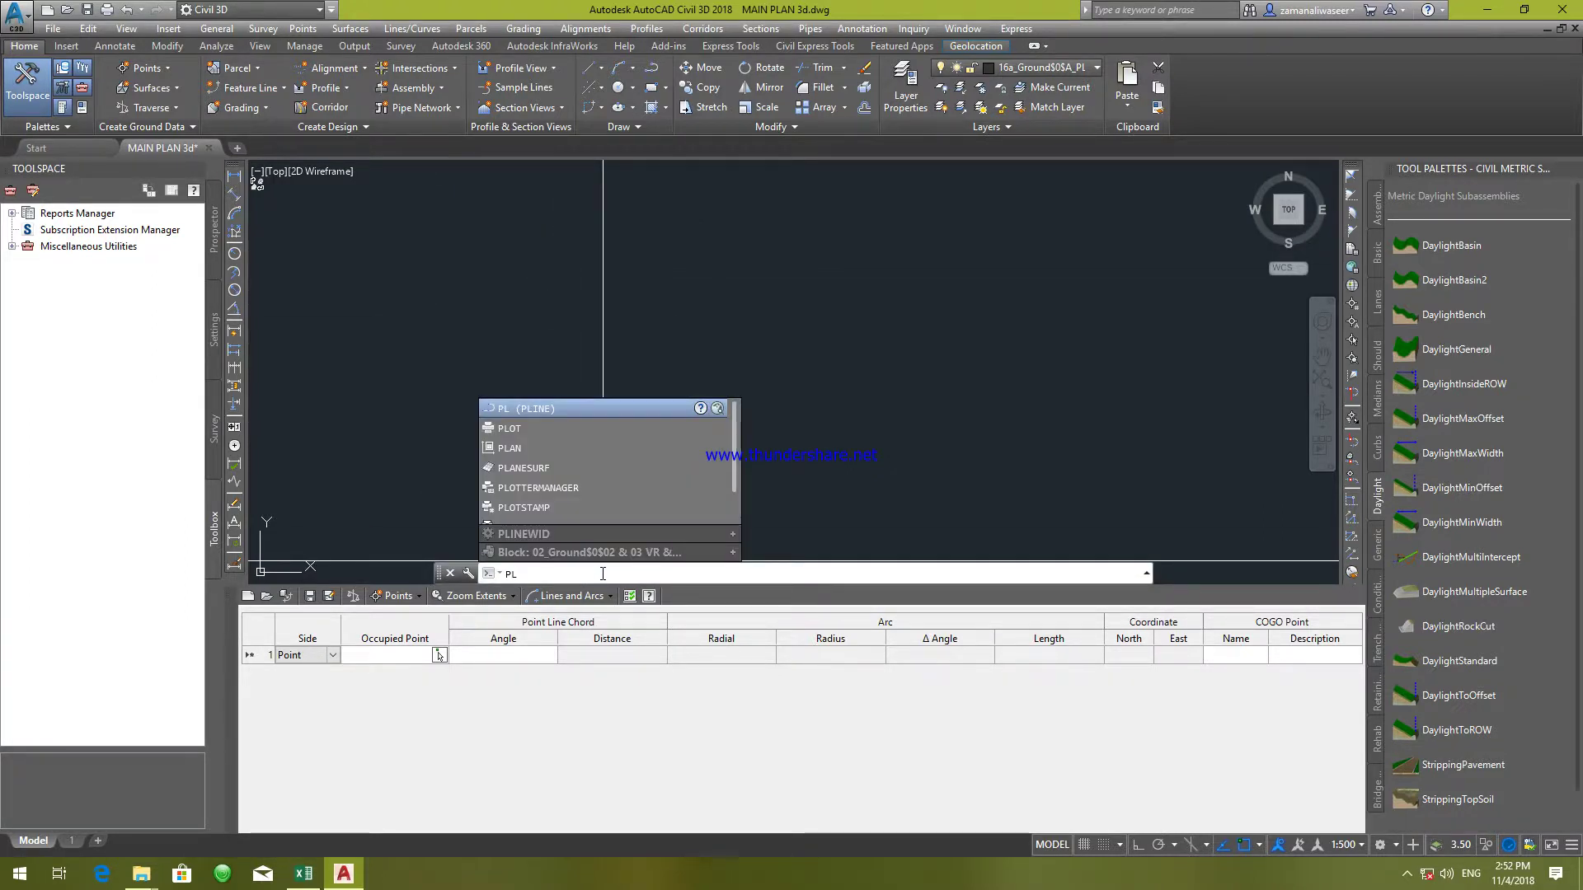
key("Return")
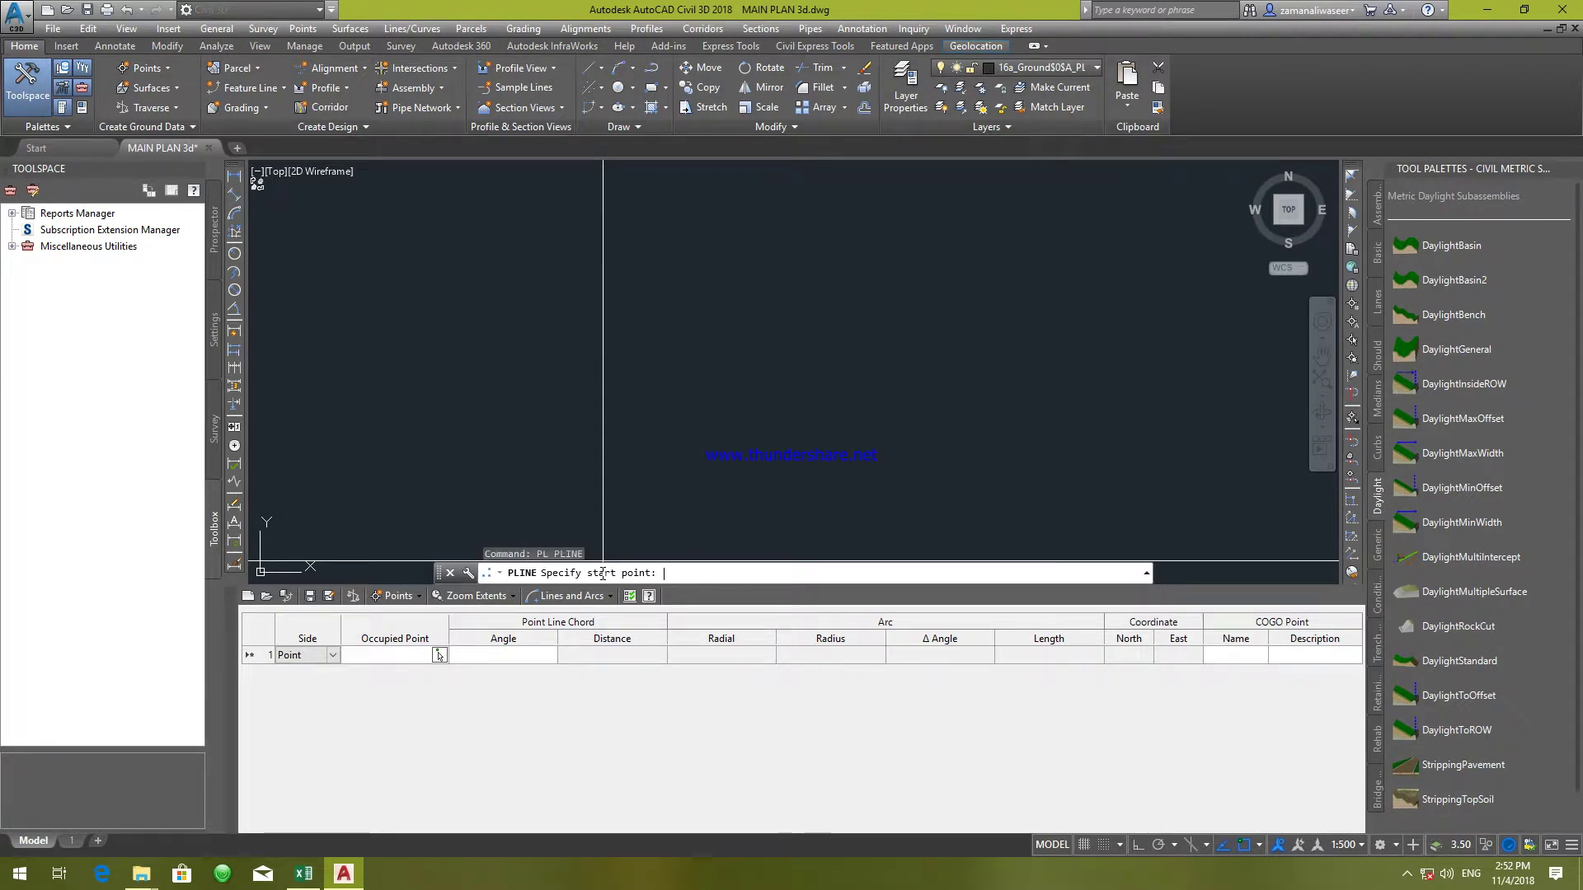
key("ctrl+v")
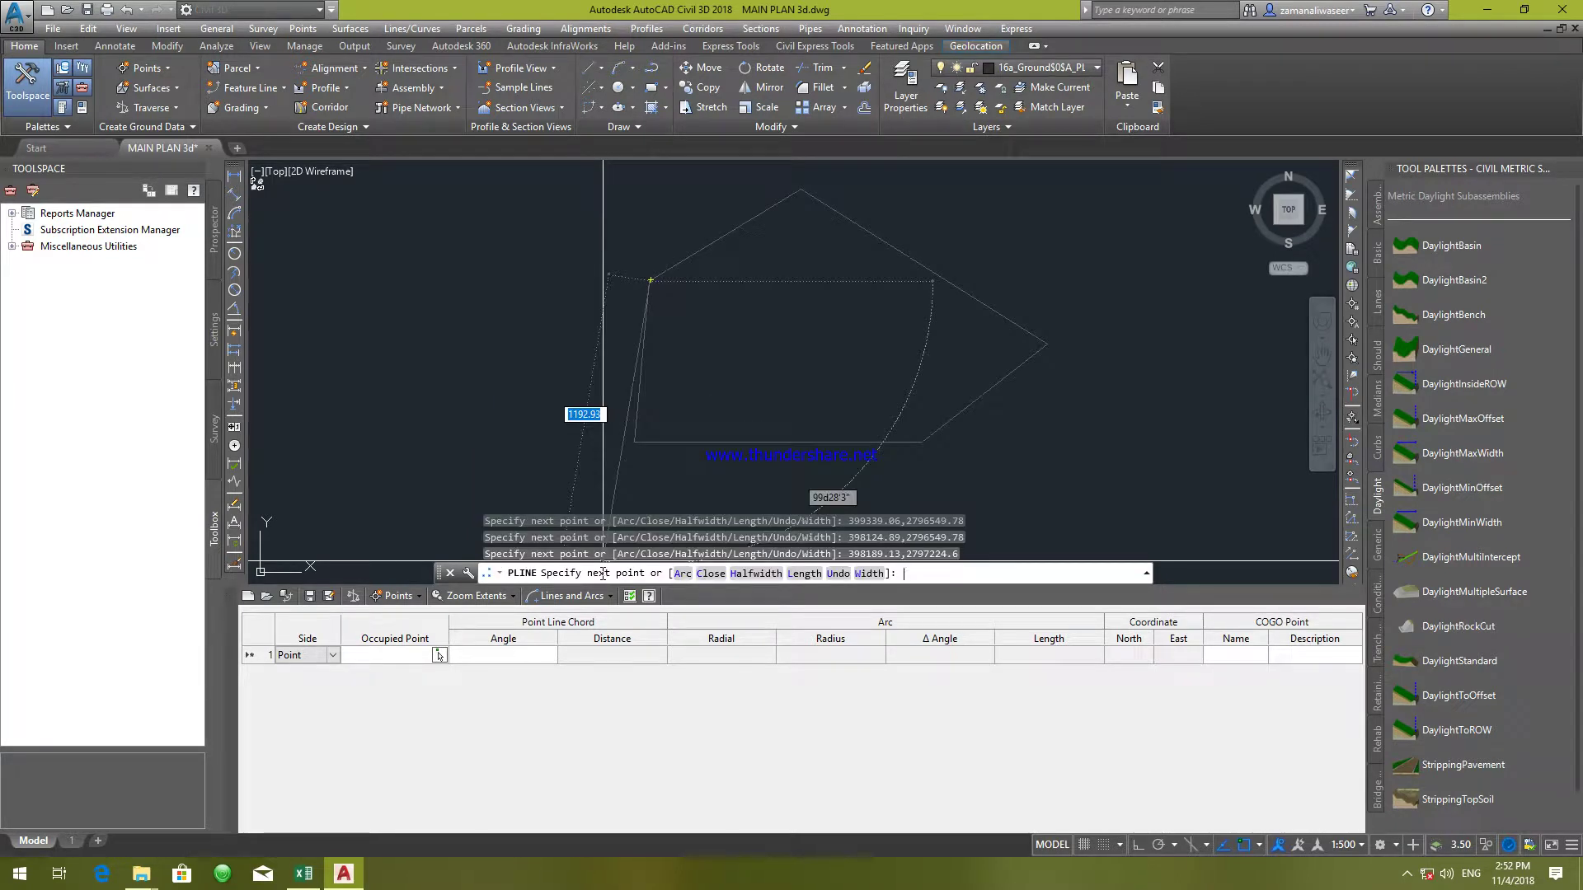
key("Escape")
scroll(672, 278, "up", 5)
scroll(672, 277, "down", 5)
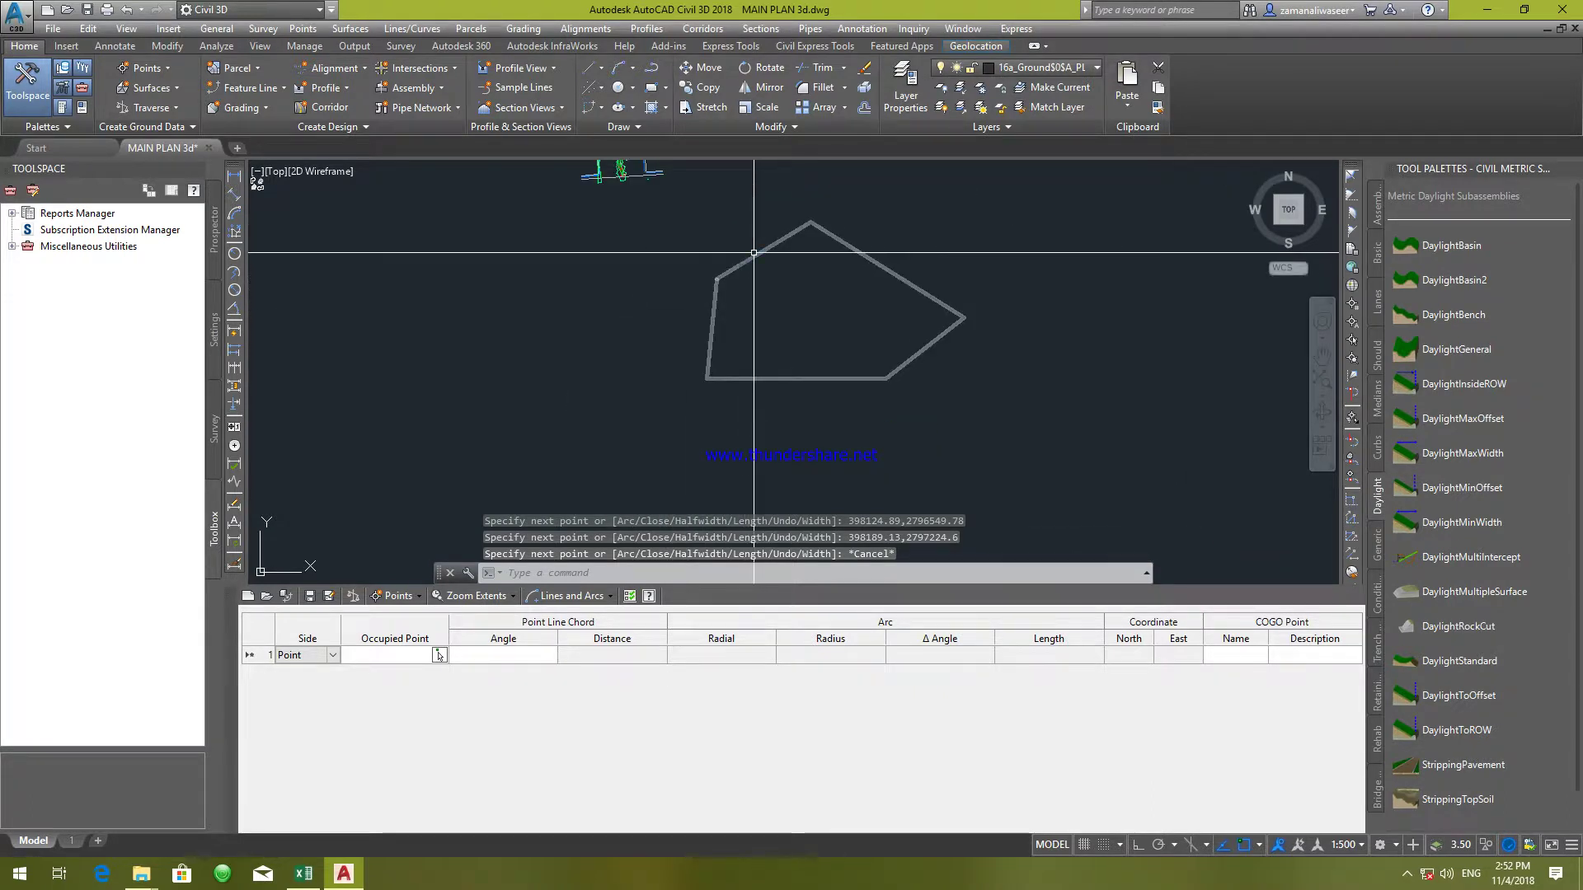
- Select the traverse polyline and examine the gap between its start and end vertices
left_click(782, 227)
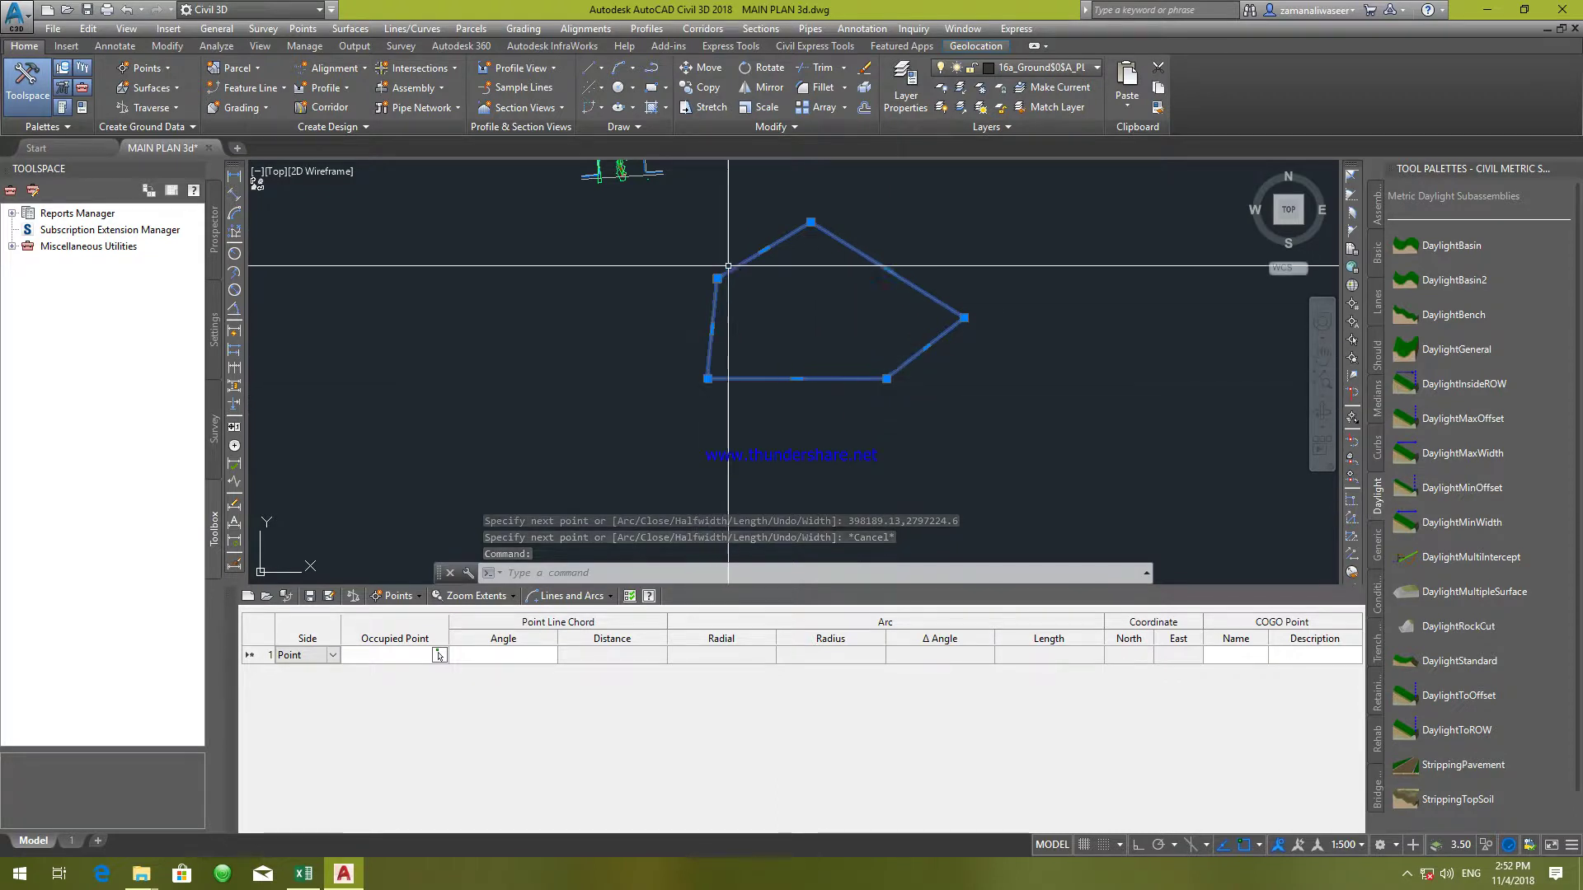
scroll(568, 425, "up", 5)
middle_click_drag(548, 505, 704, 335)
scroll(647, 339, "up", 5)
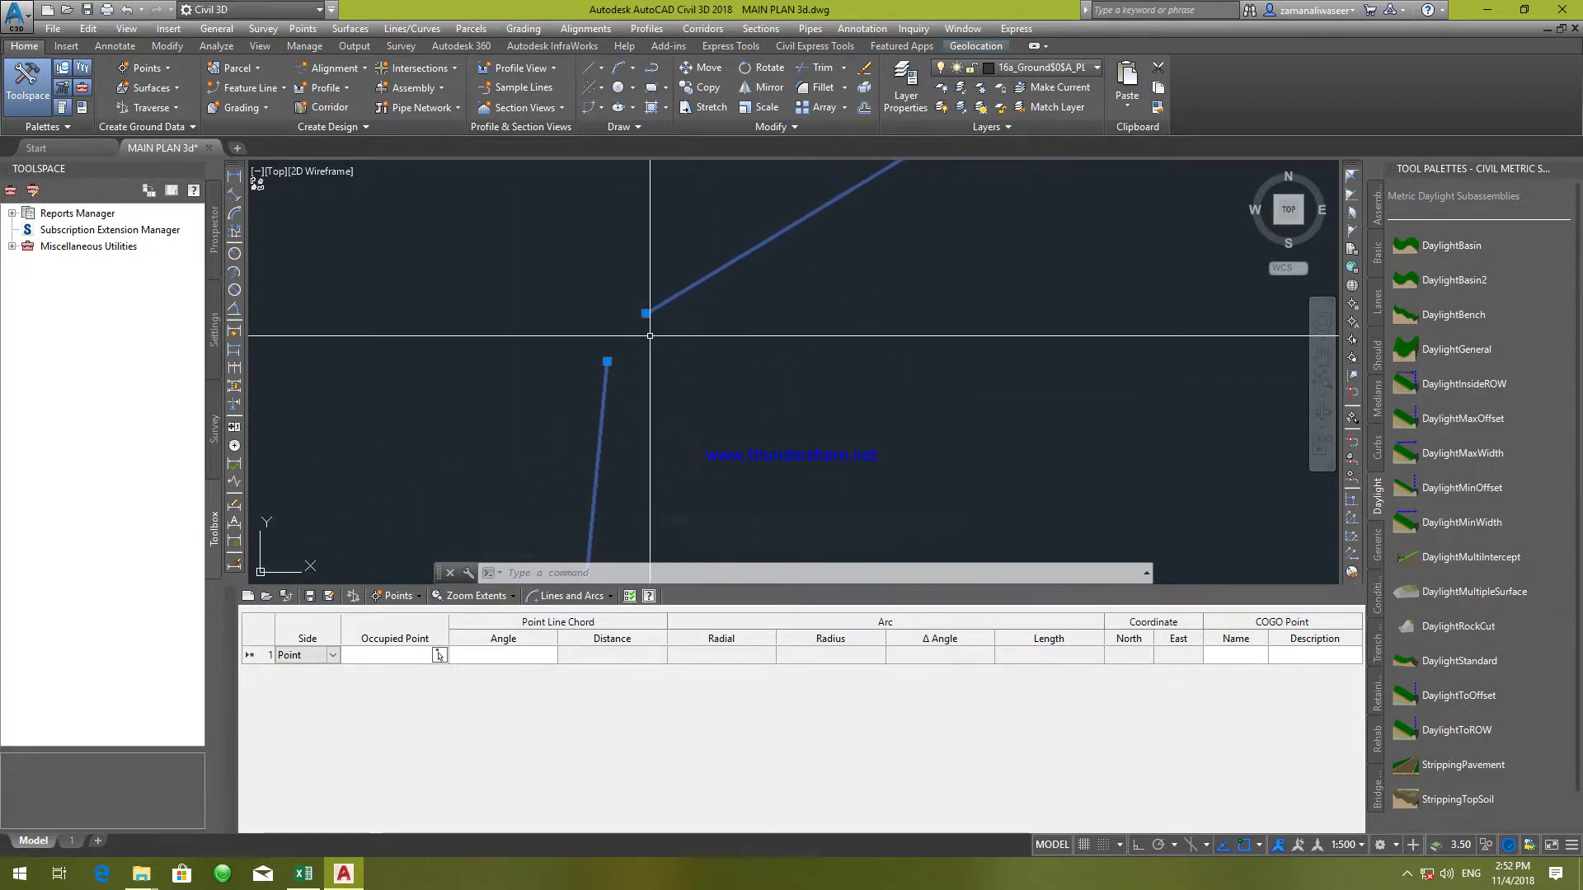
mouse_move(606, 361)
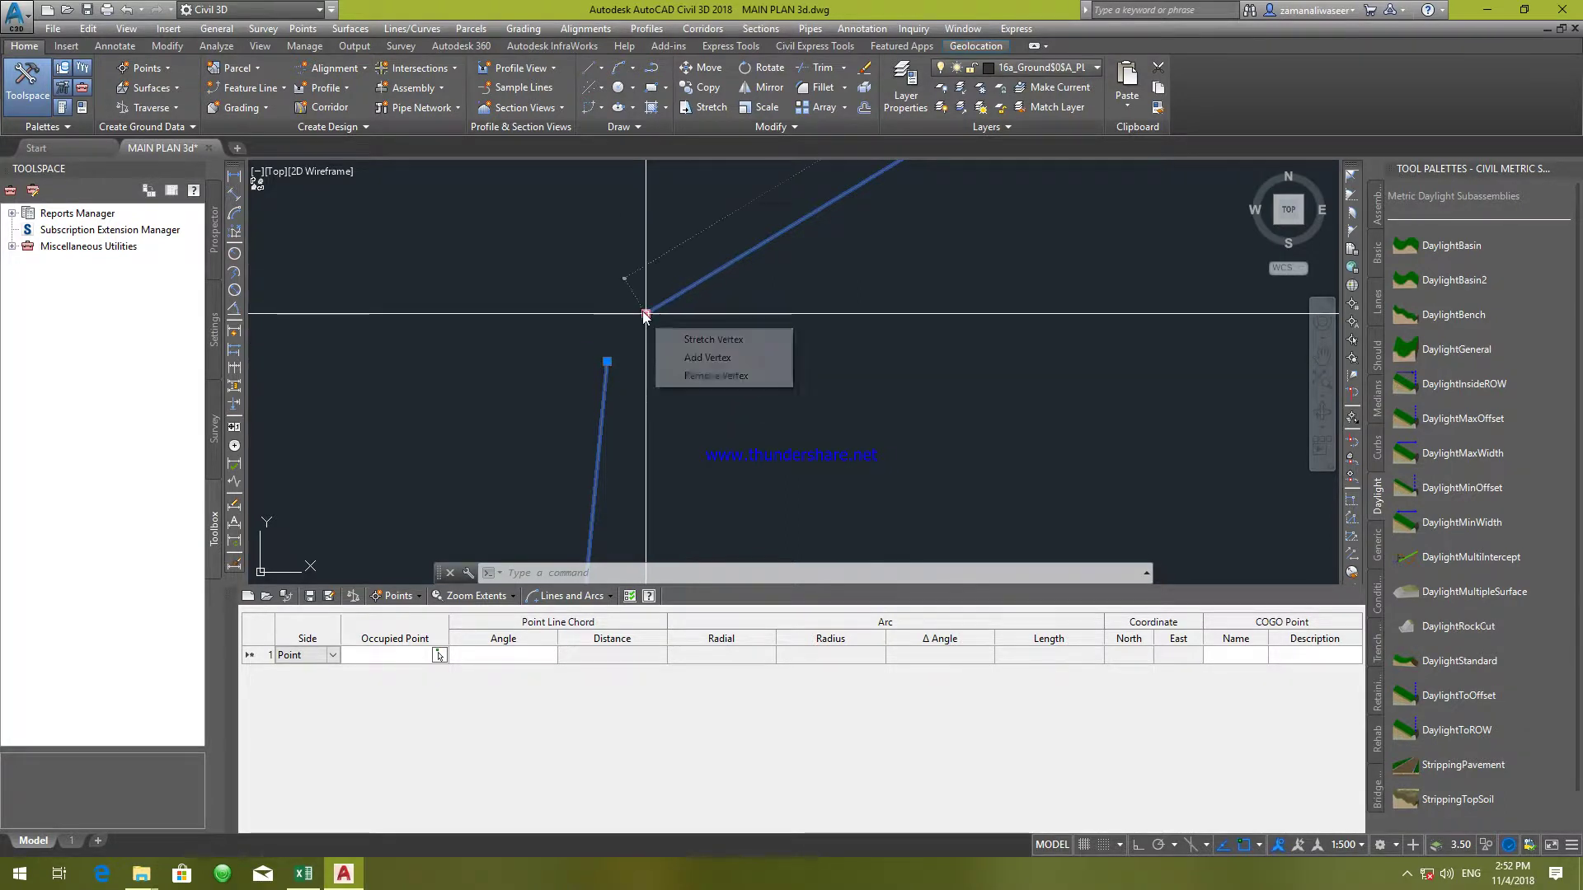
scroll(595, 344, "down", 2)
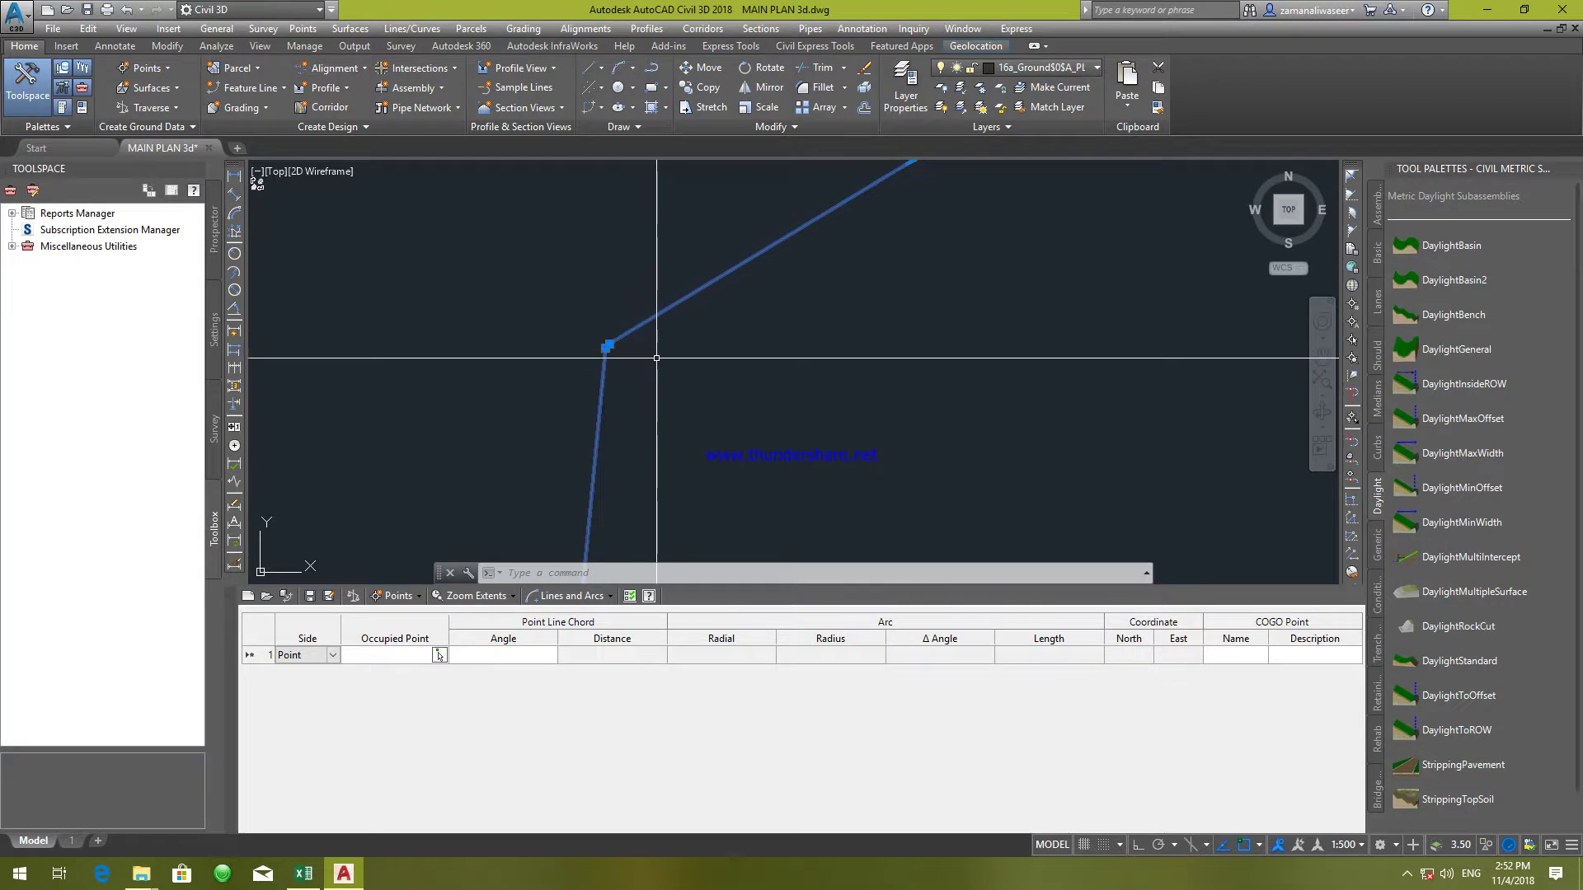
- Clear the polyline selection, set row 1's occupied point to the polyline's start vertex and describe it as TBM1
scroll(640, 388, "down", 4)
key("Escape")
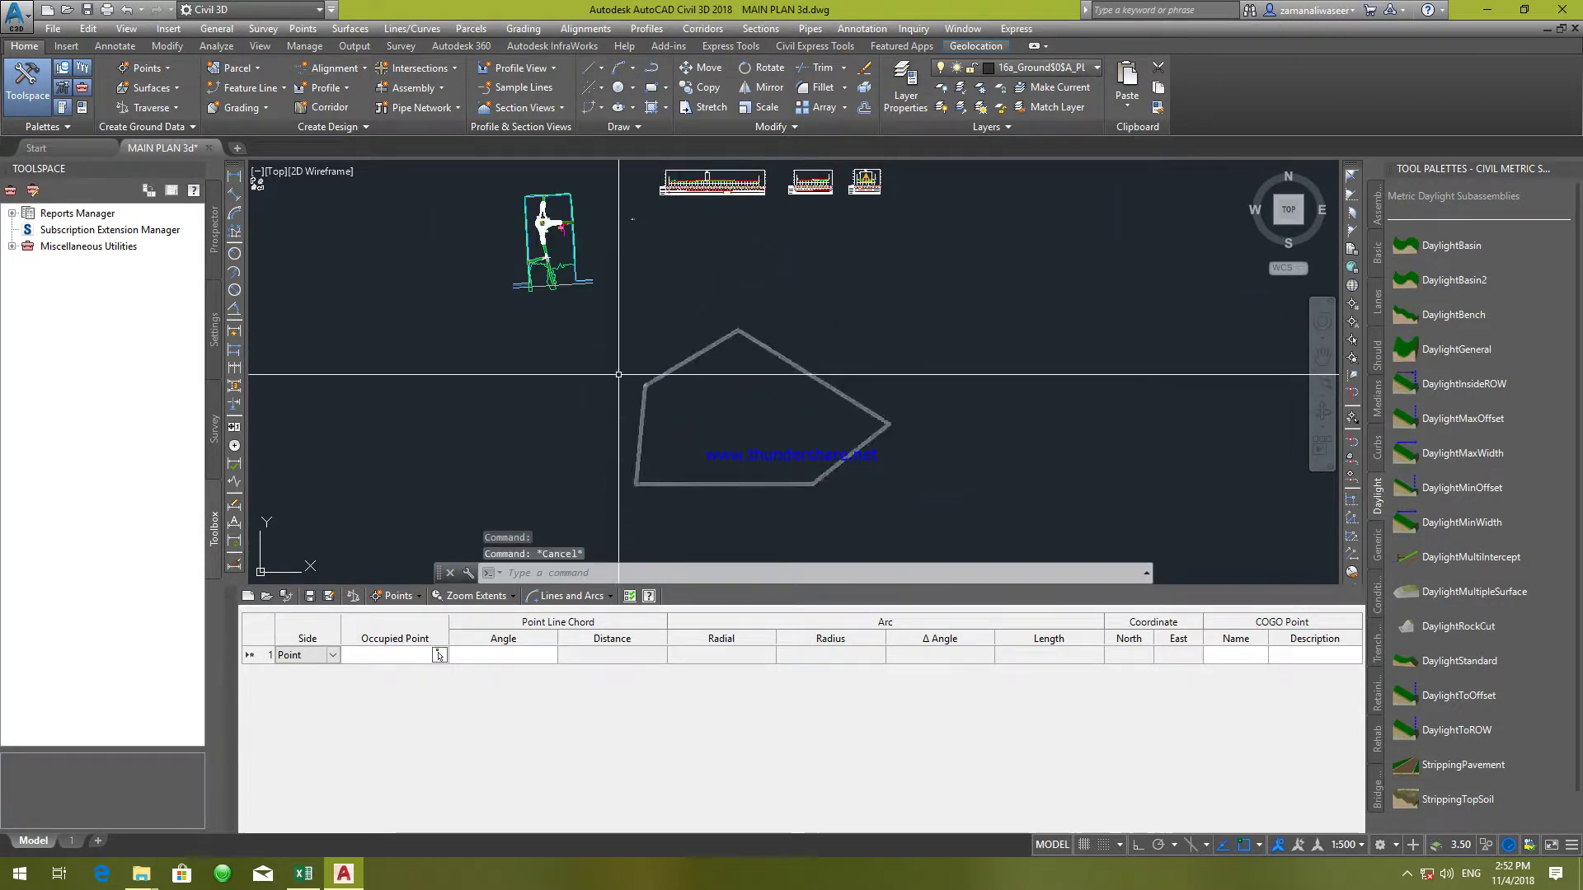
scroll(697, 354, "up", 6)
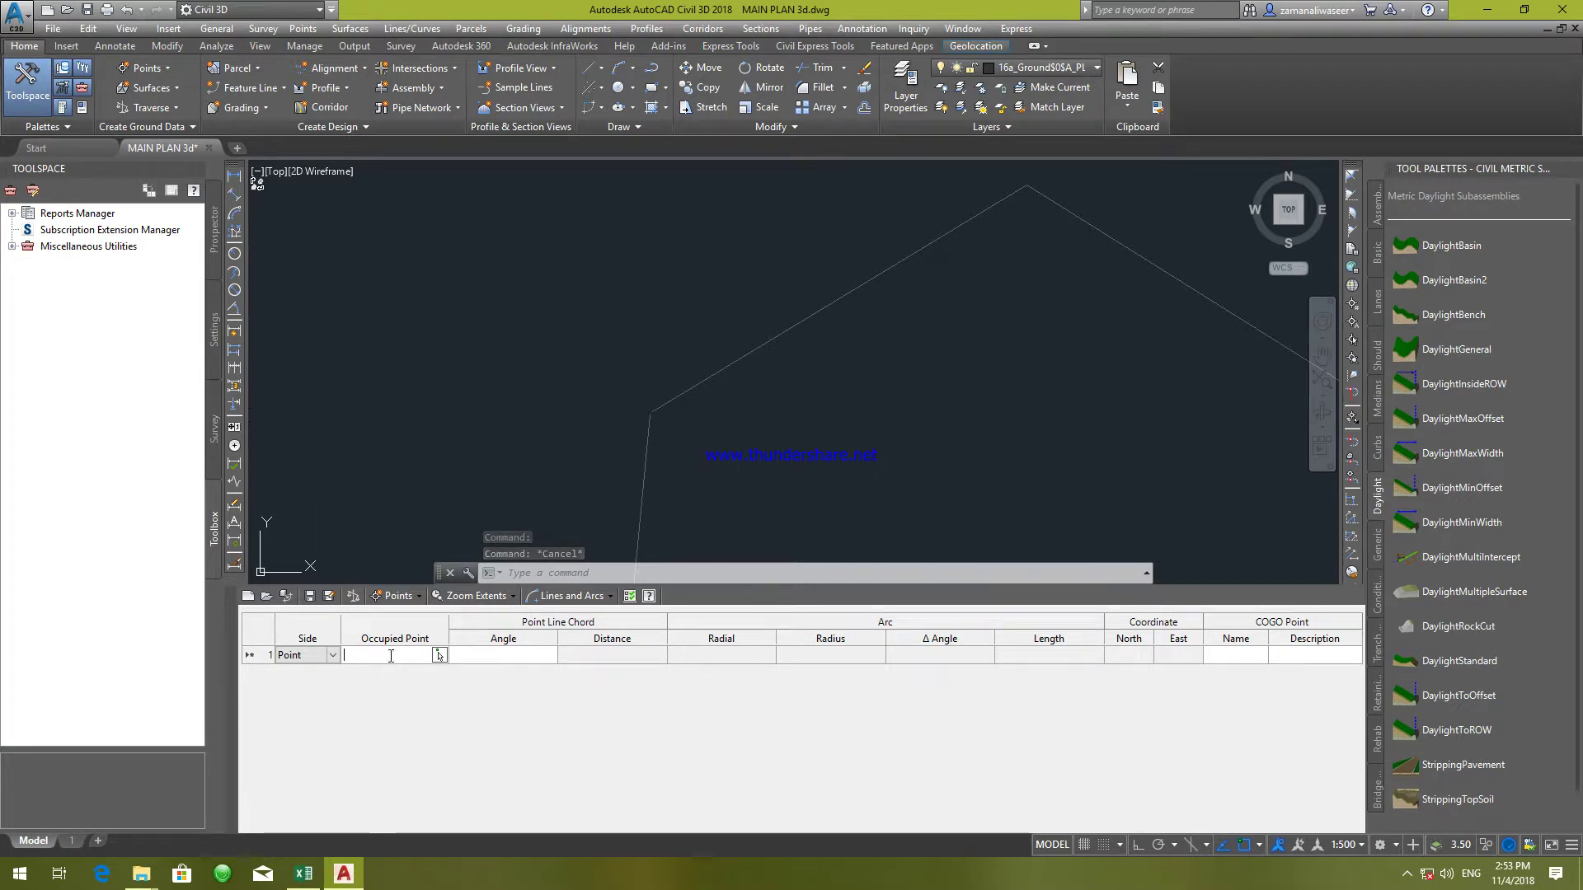
left_click(438, 654)
scroll(671, 392, "up", 5)
left_click(537, 487)
scroll(540, 493, "up", 8)
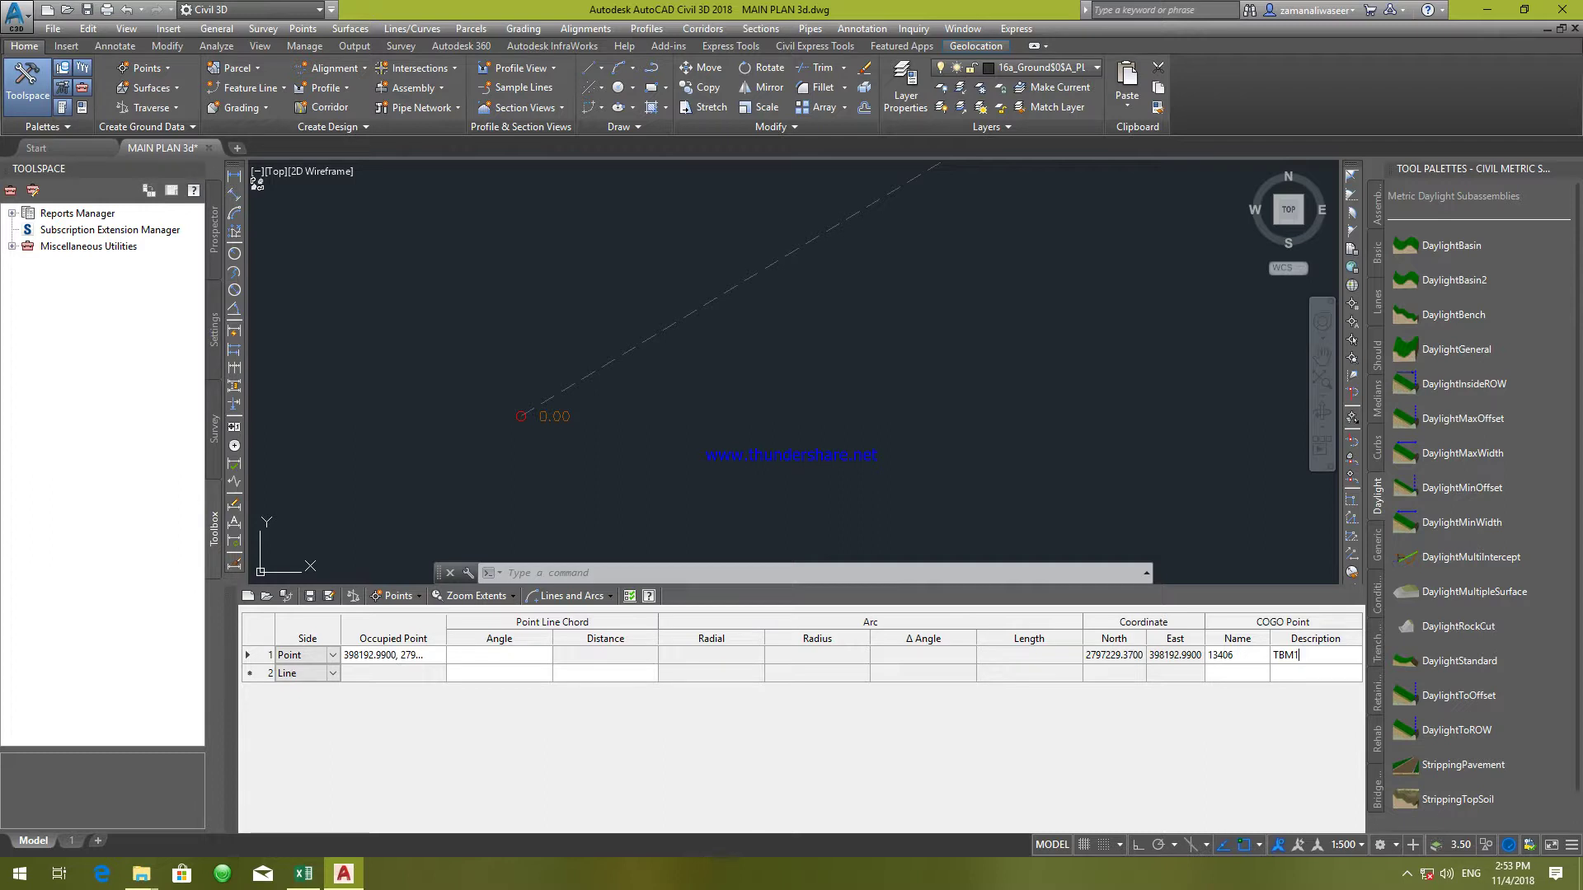
- Make row 2 a Point side occupying the polyline's northernmost vertex
left_click(322, 674)
left_click(333, 676)
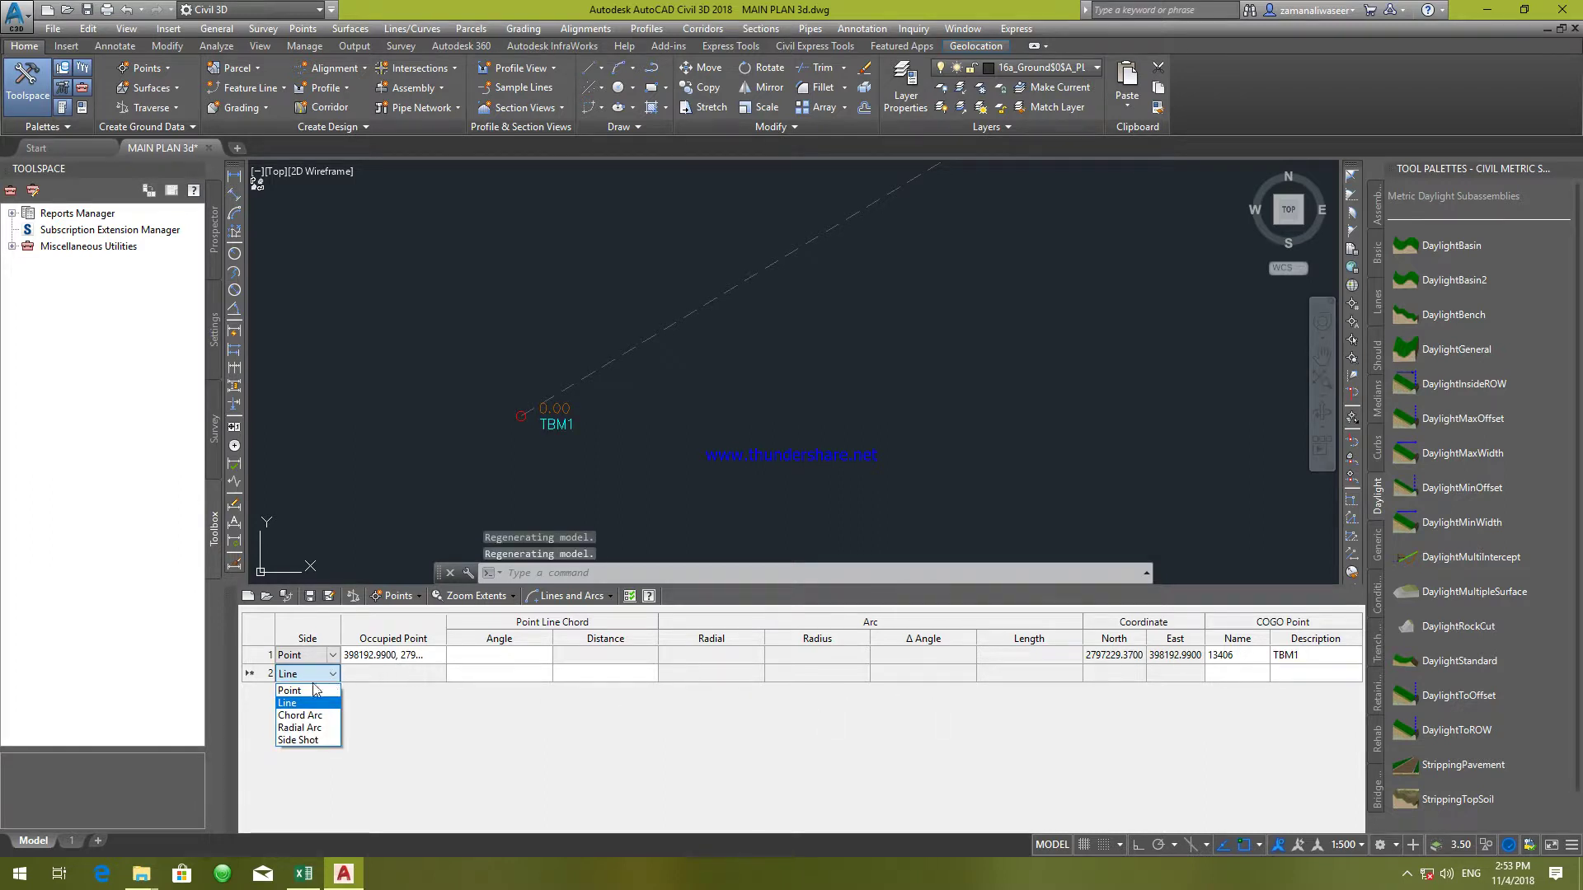
left_click(297, 691)
left_click(392, 678)
left_click(437, 674)
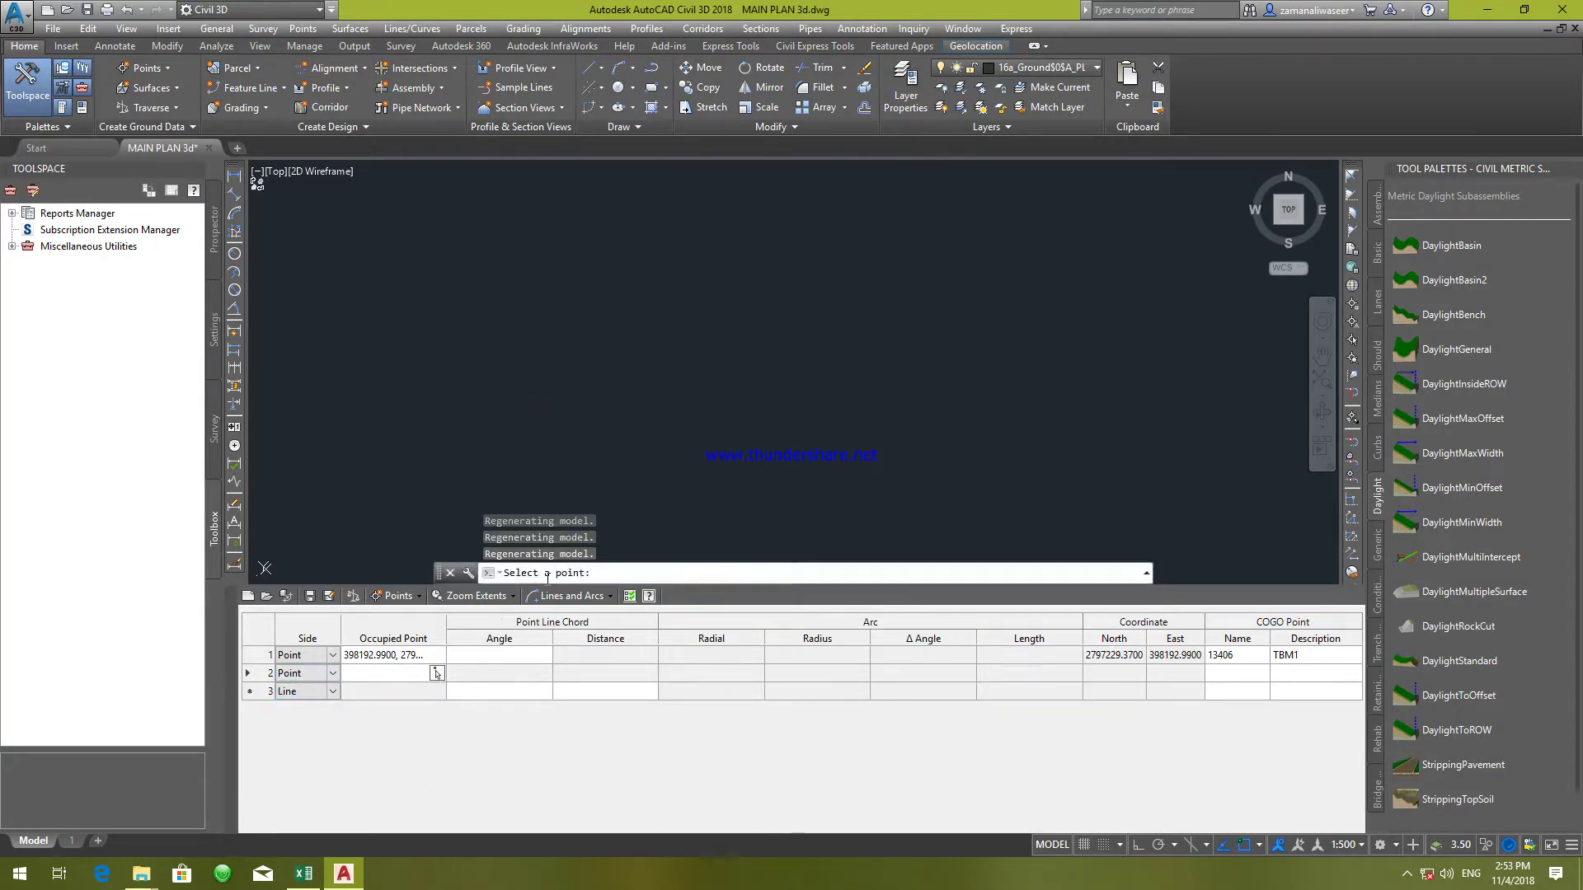
scroll(699, 383, "down", 7)
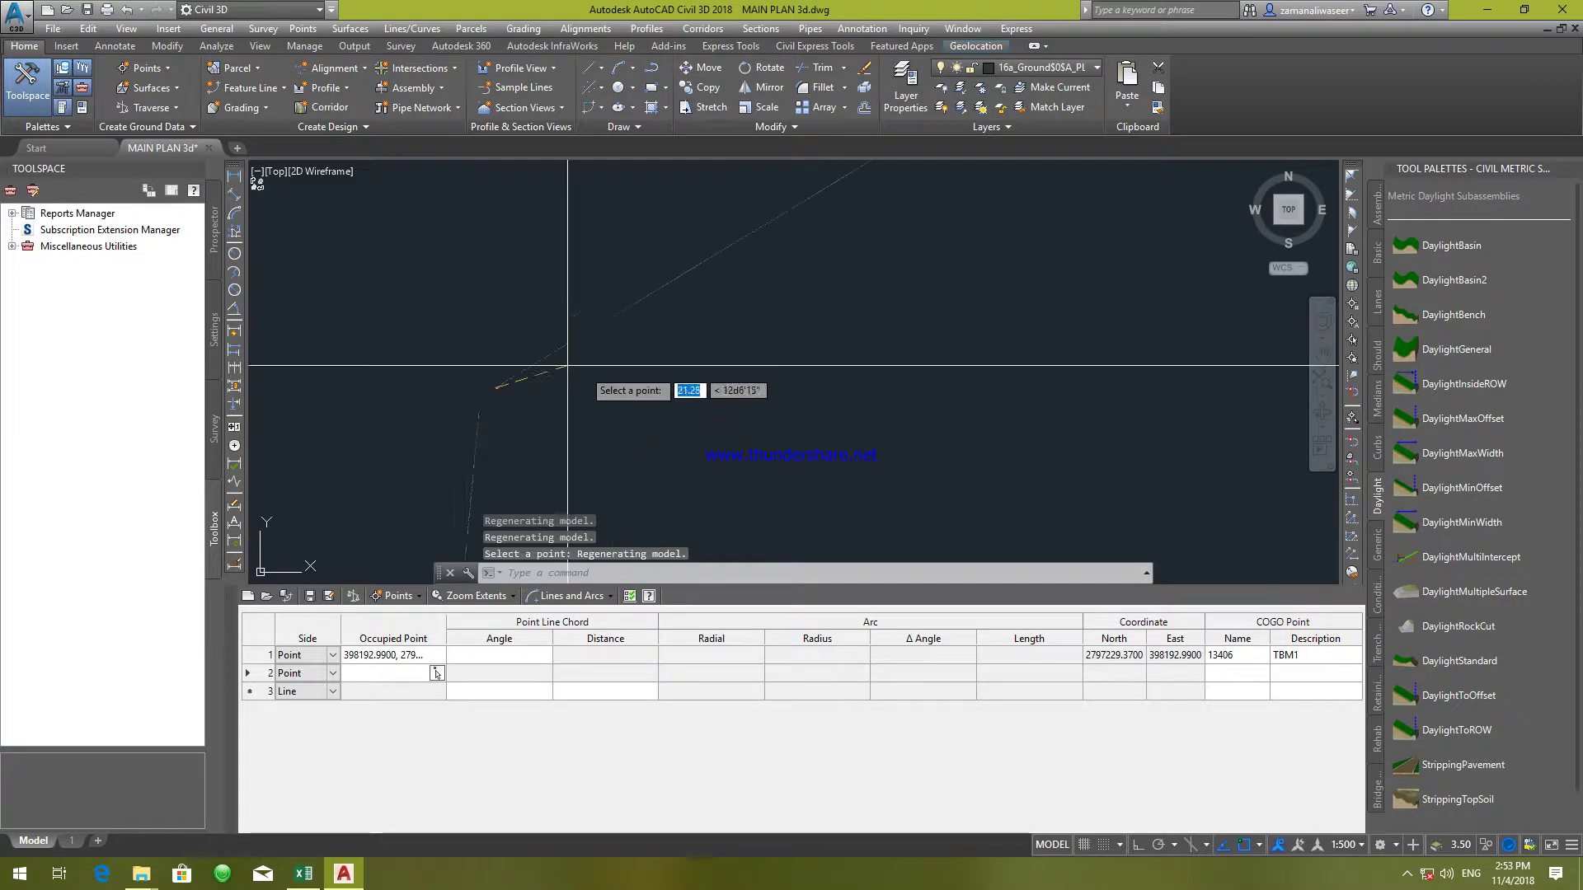
scroll(783, 379, "down", 3)
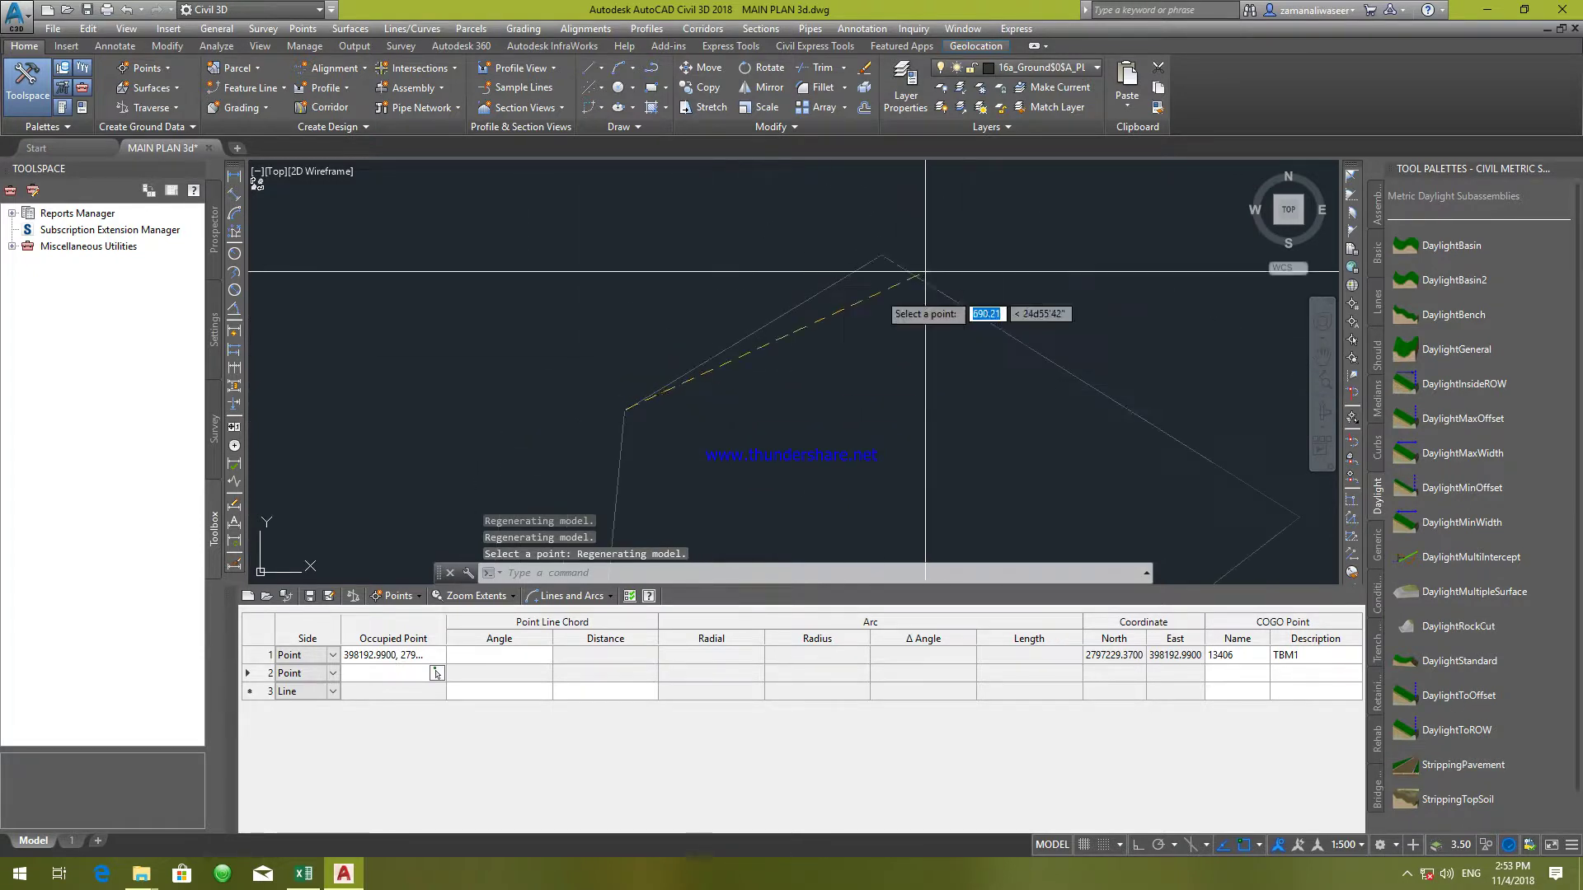
left_click(881, 255)
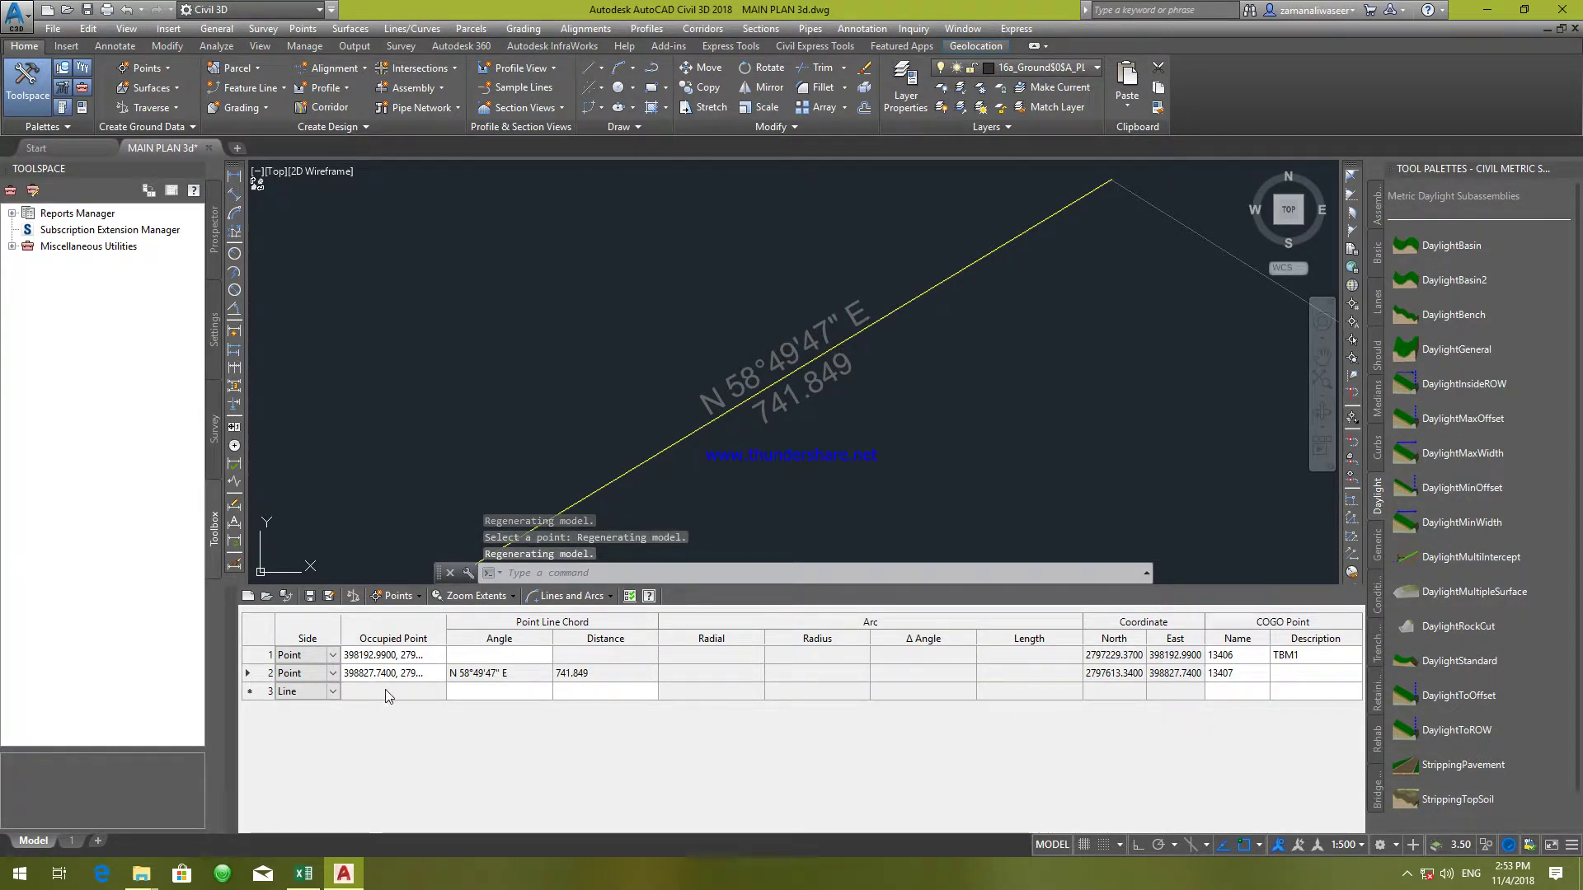
- Make row 3 a Point side occupying the polyline's easternmost vertex
left_click(333, 693)
left_click(334, 693)
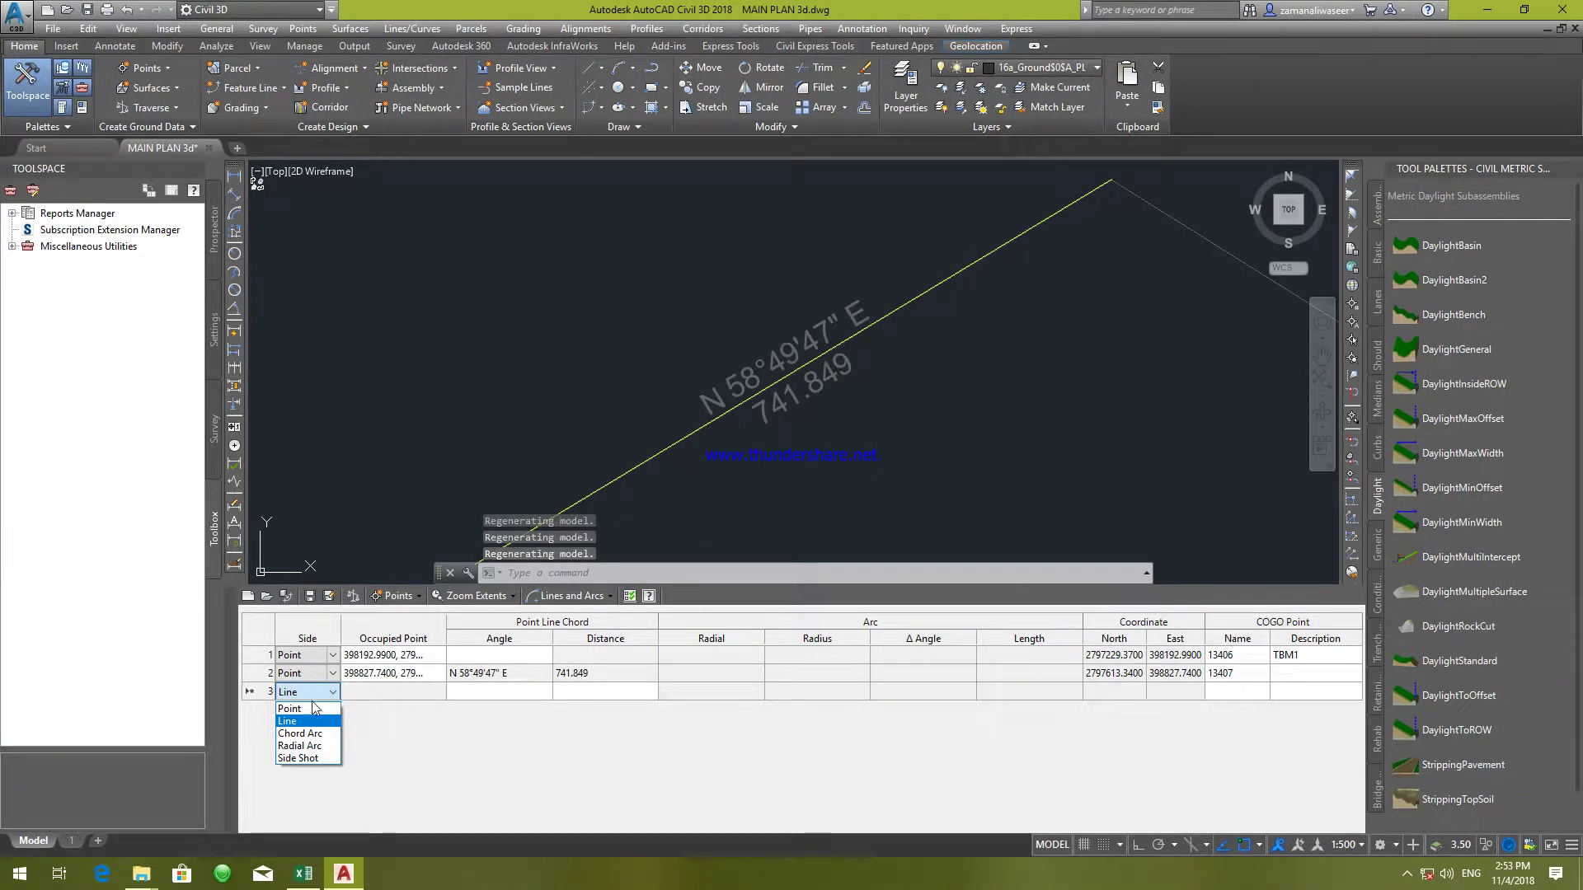
left_click(303, 708)
left_click(425, 693)
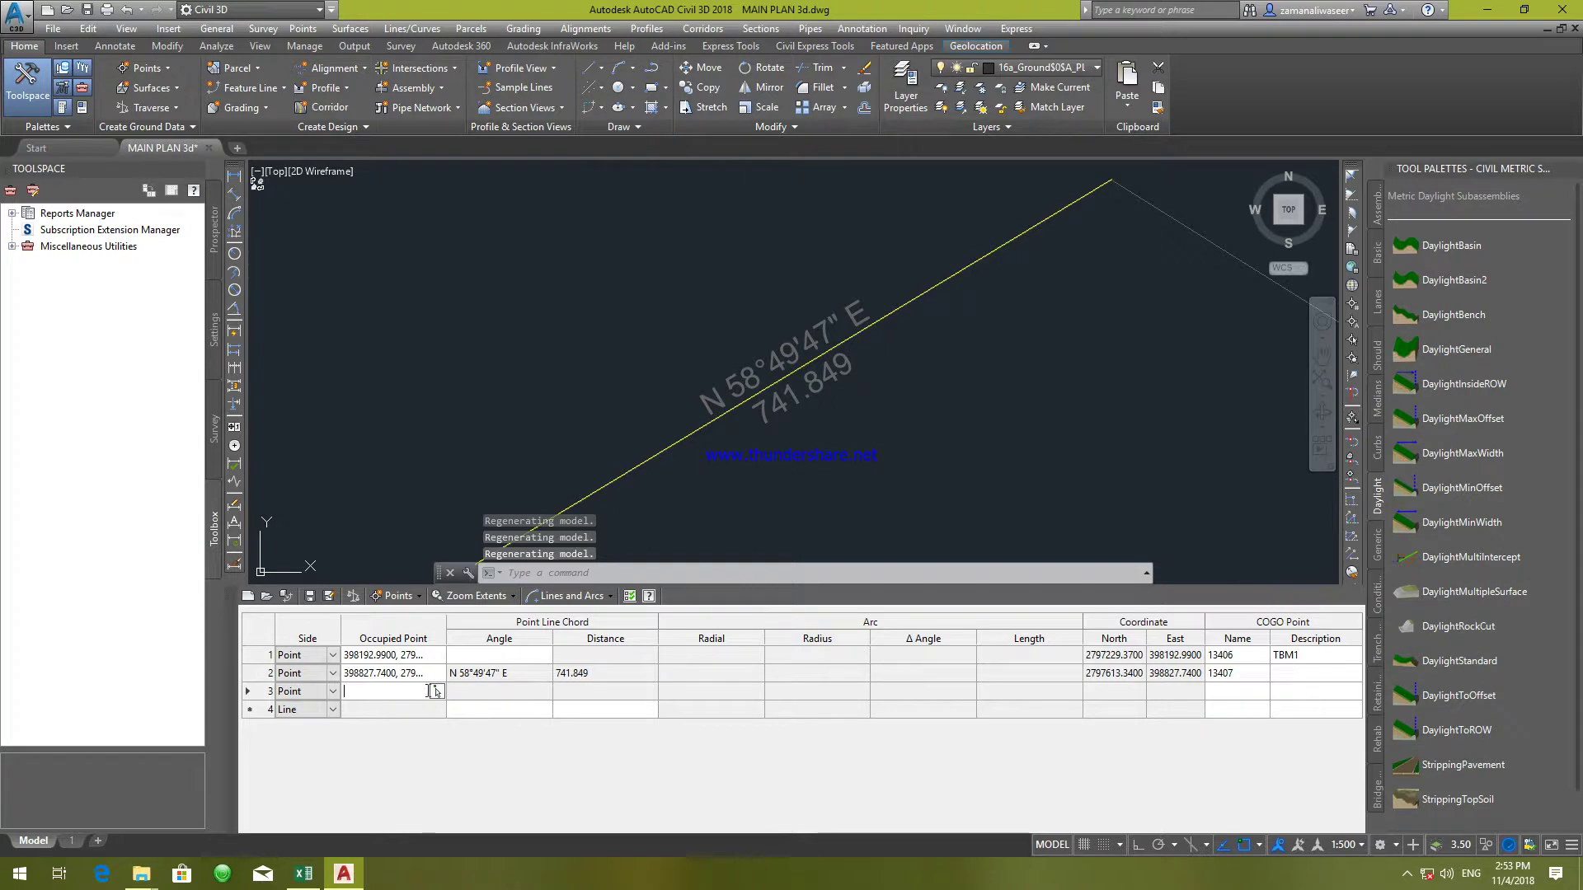
left_click(437, 690)
scroll(459, 459, "down", 3)
scroll(682, 439, "up", 4)
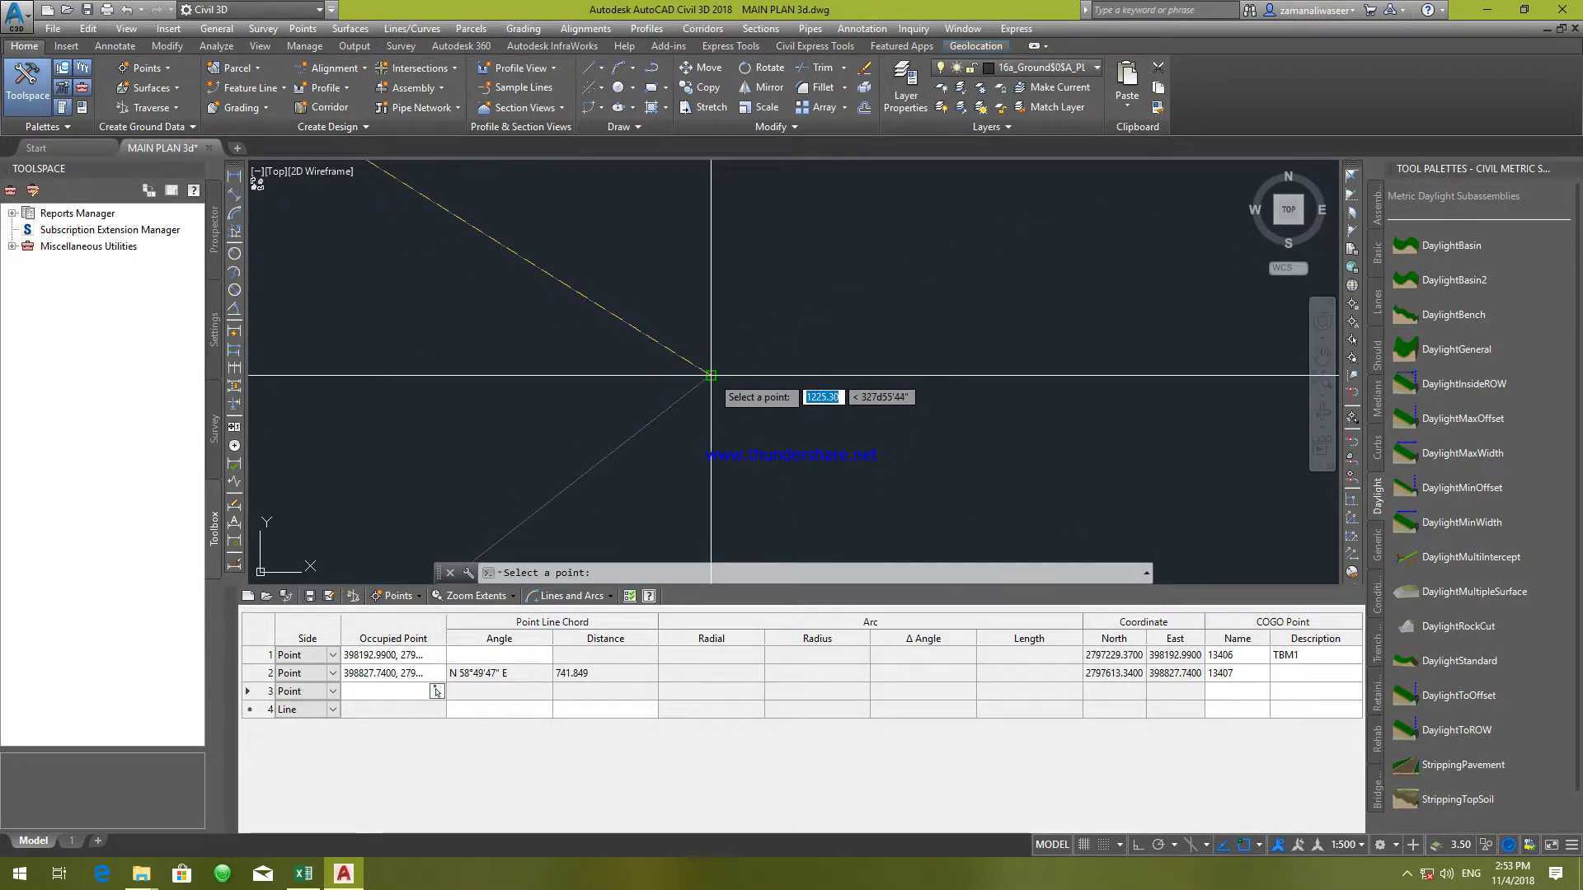
left_click(710, 375)
- Make row 4 a Point side occupying the polyline's southeast vertex
left_click(327, 709)
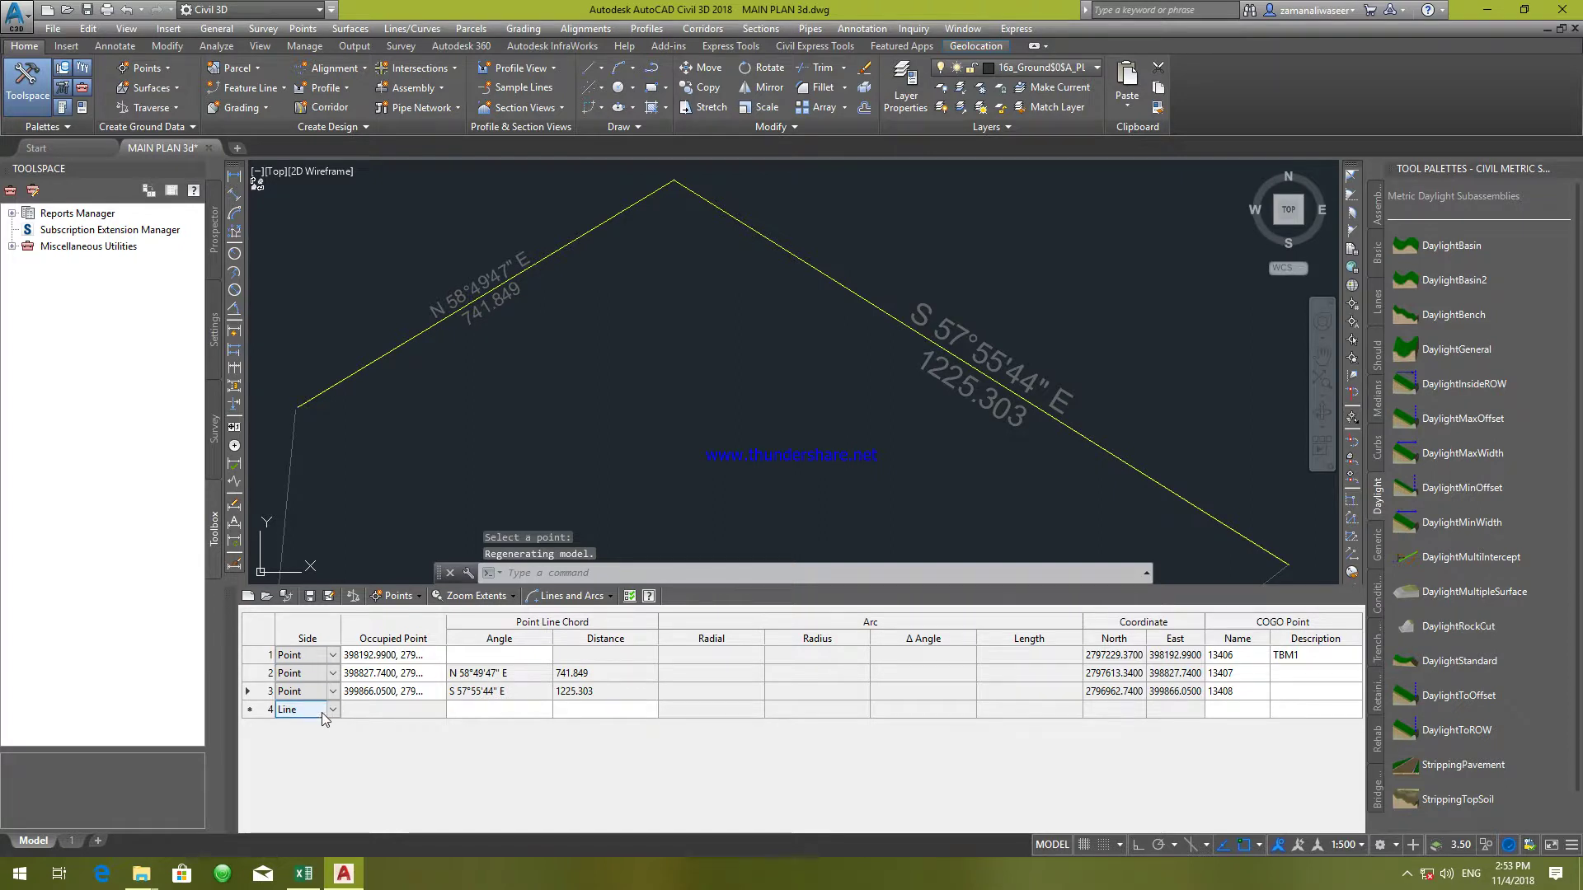
left_click(333, 711)
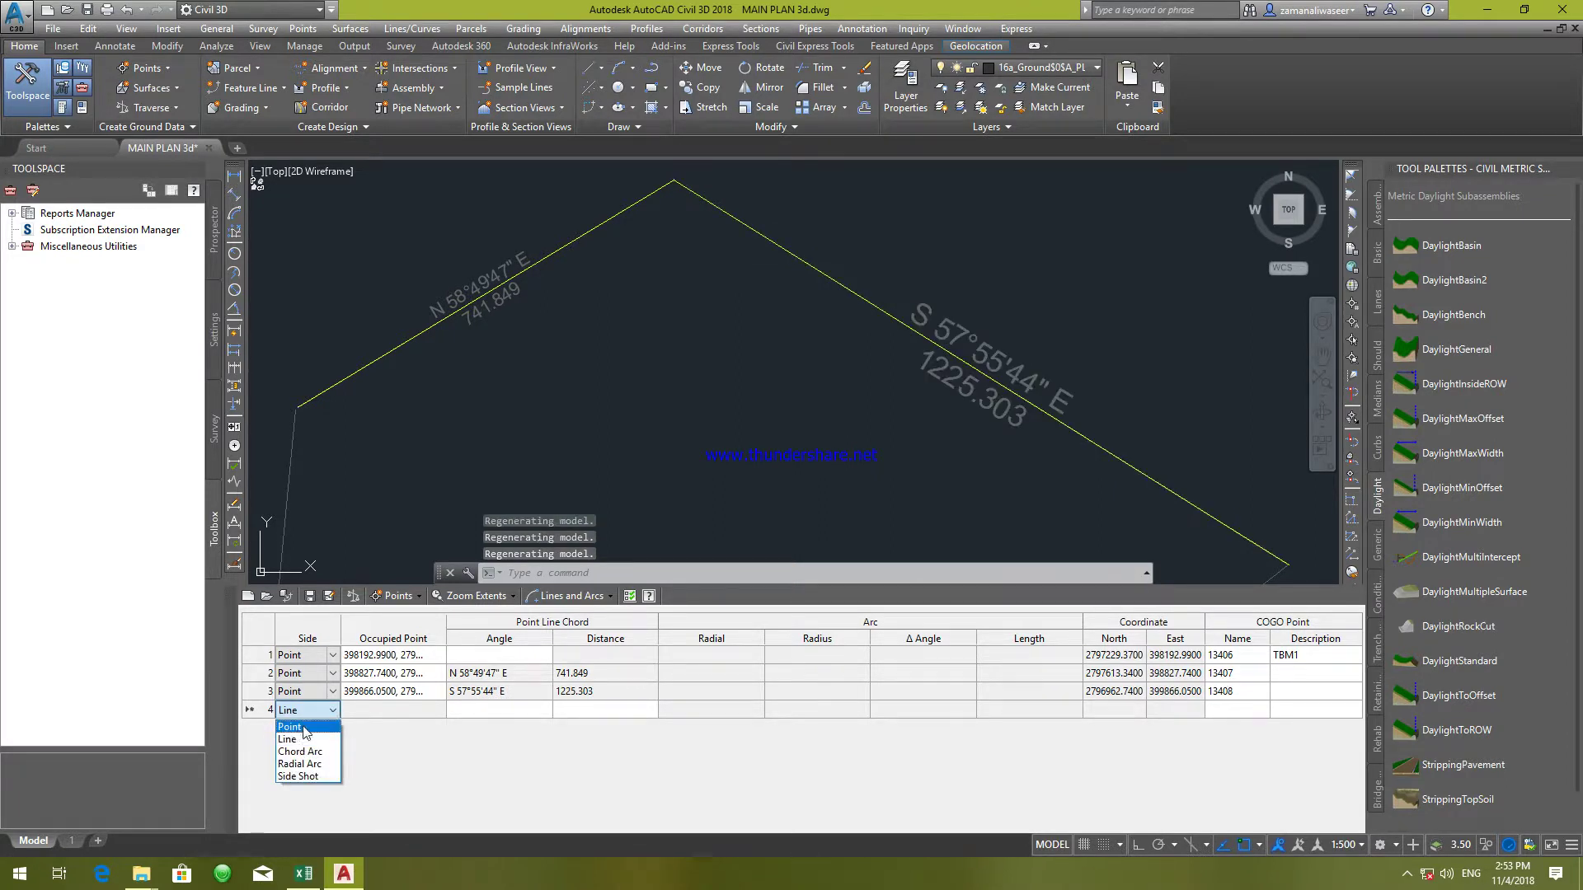
left_click(302, 727)
left_click(435, 710)
left_click(436, 709)
scroll(796, 299, "down", 8)
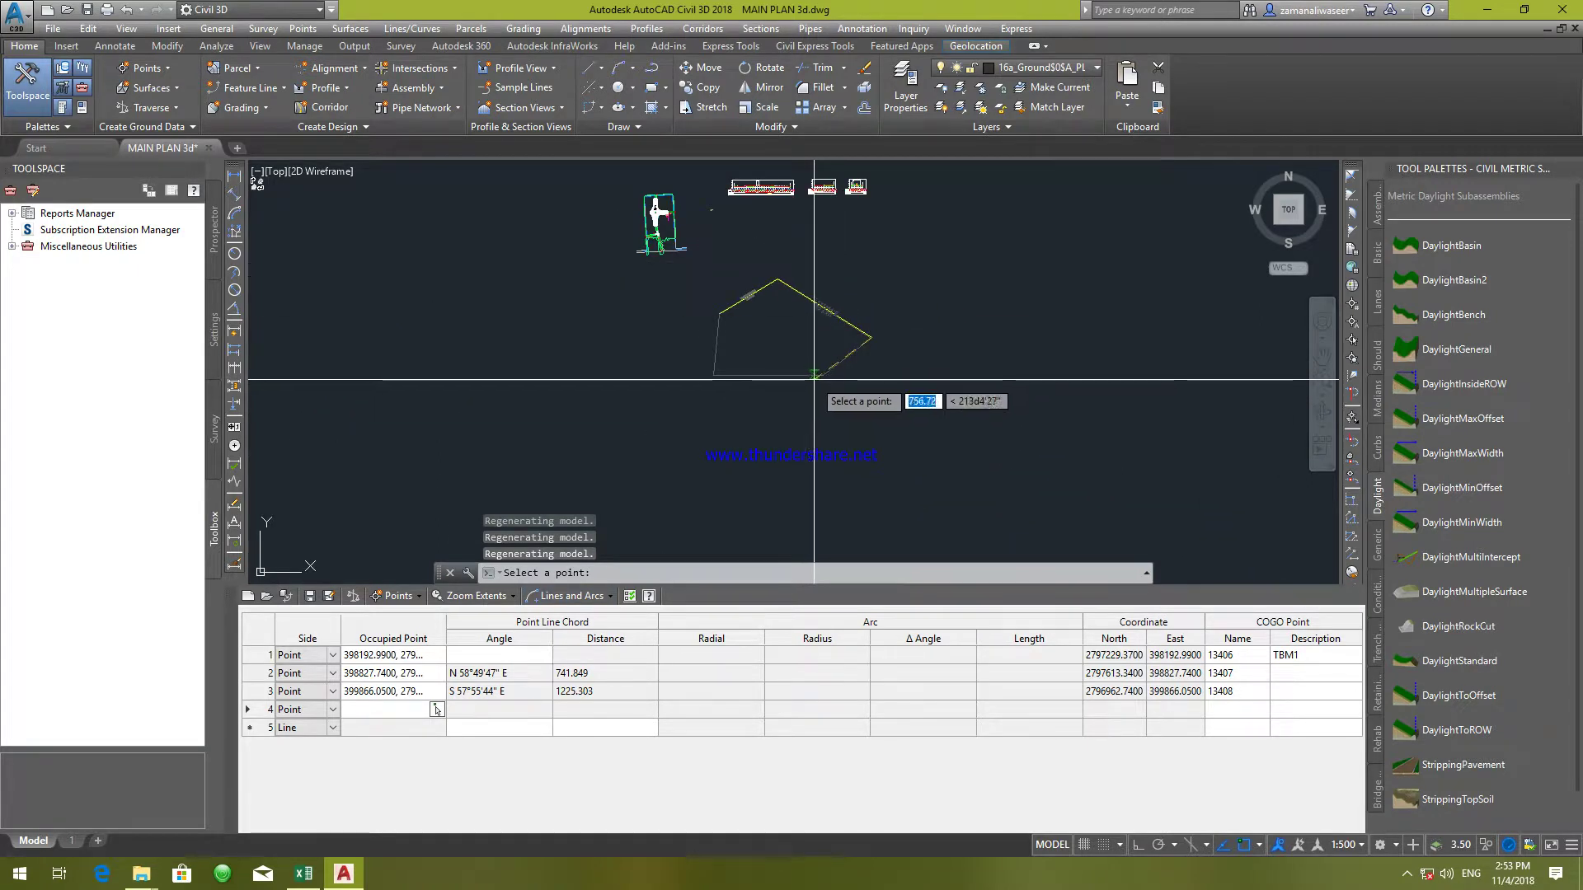
left_click(824, 375)
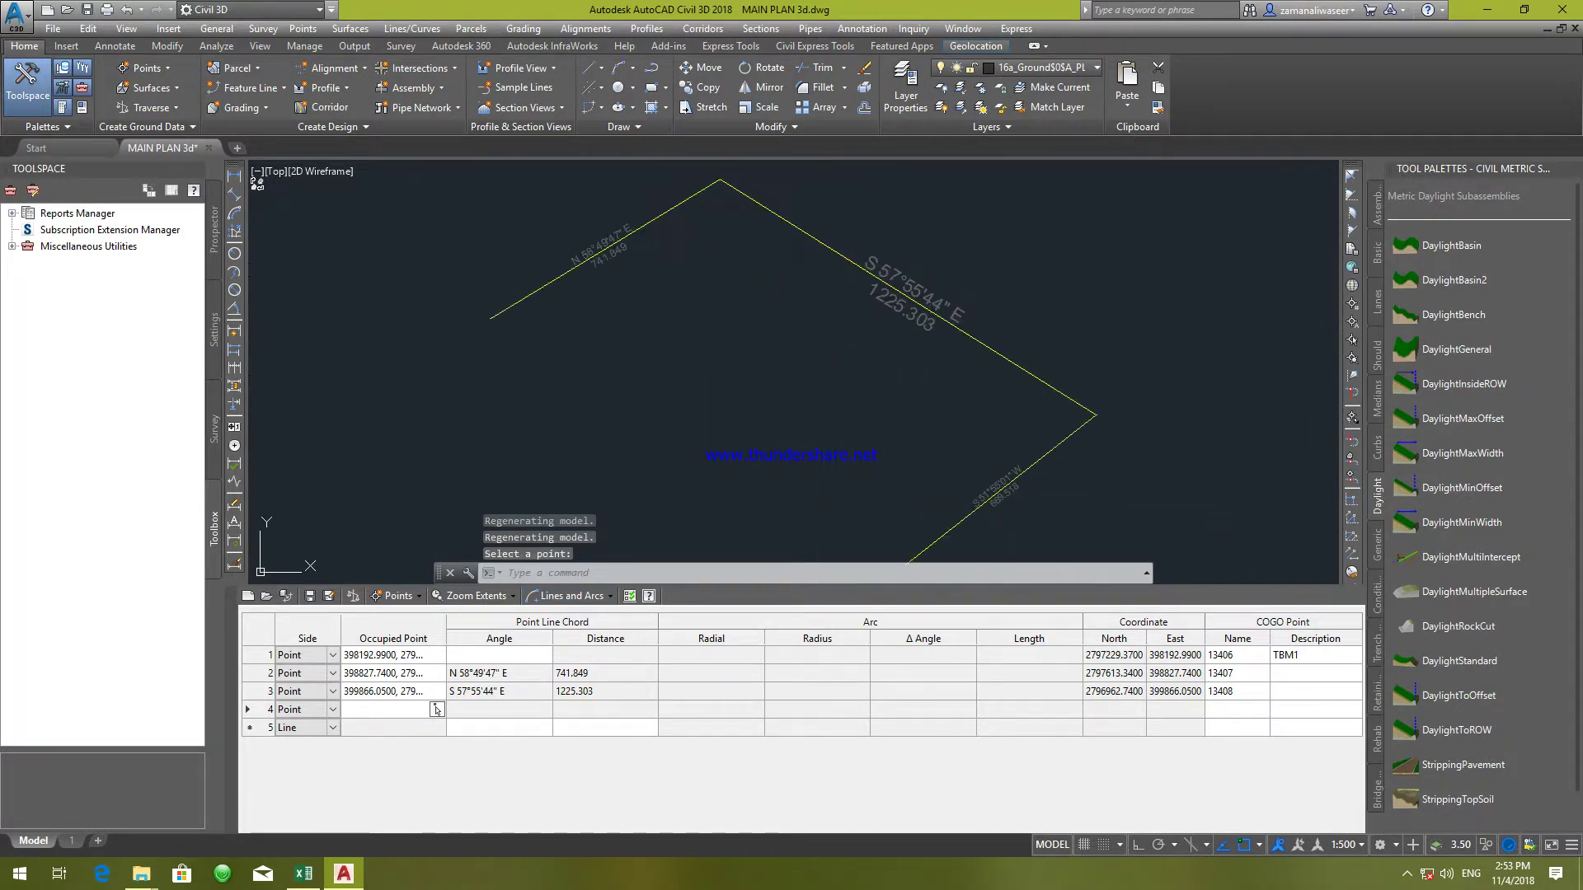
- Make row 5 a Point side occupying the polyline's southwest vertex
left_click(331, 730)
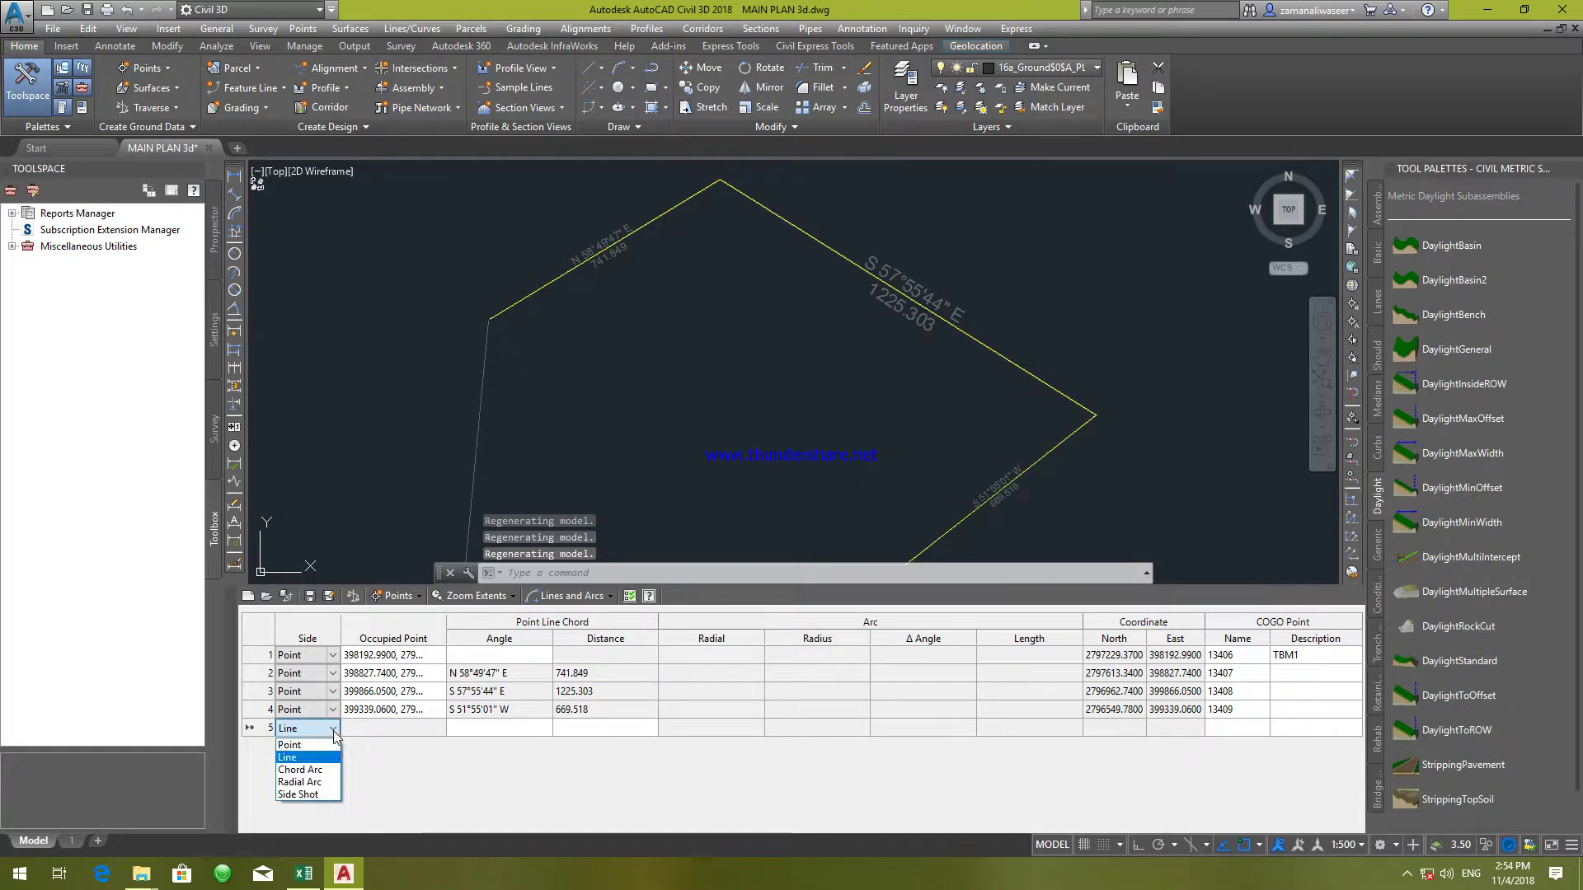
left_click(303, 747)
scroll(712, 468, "down", 6)
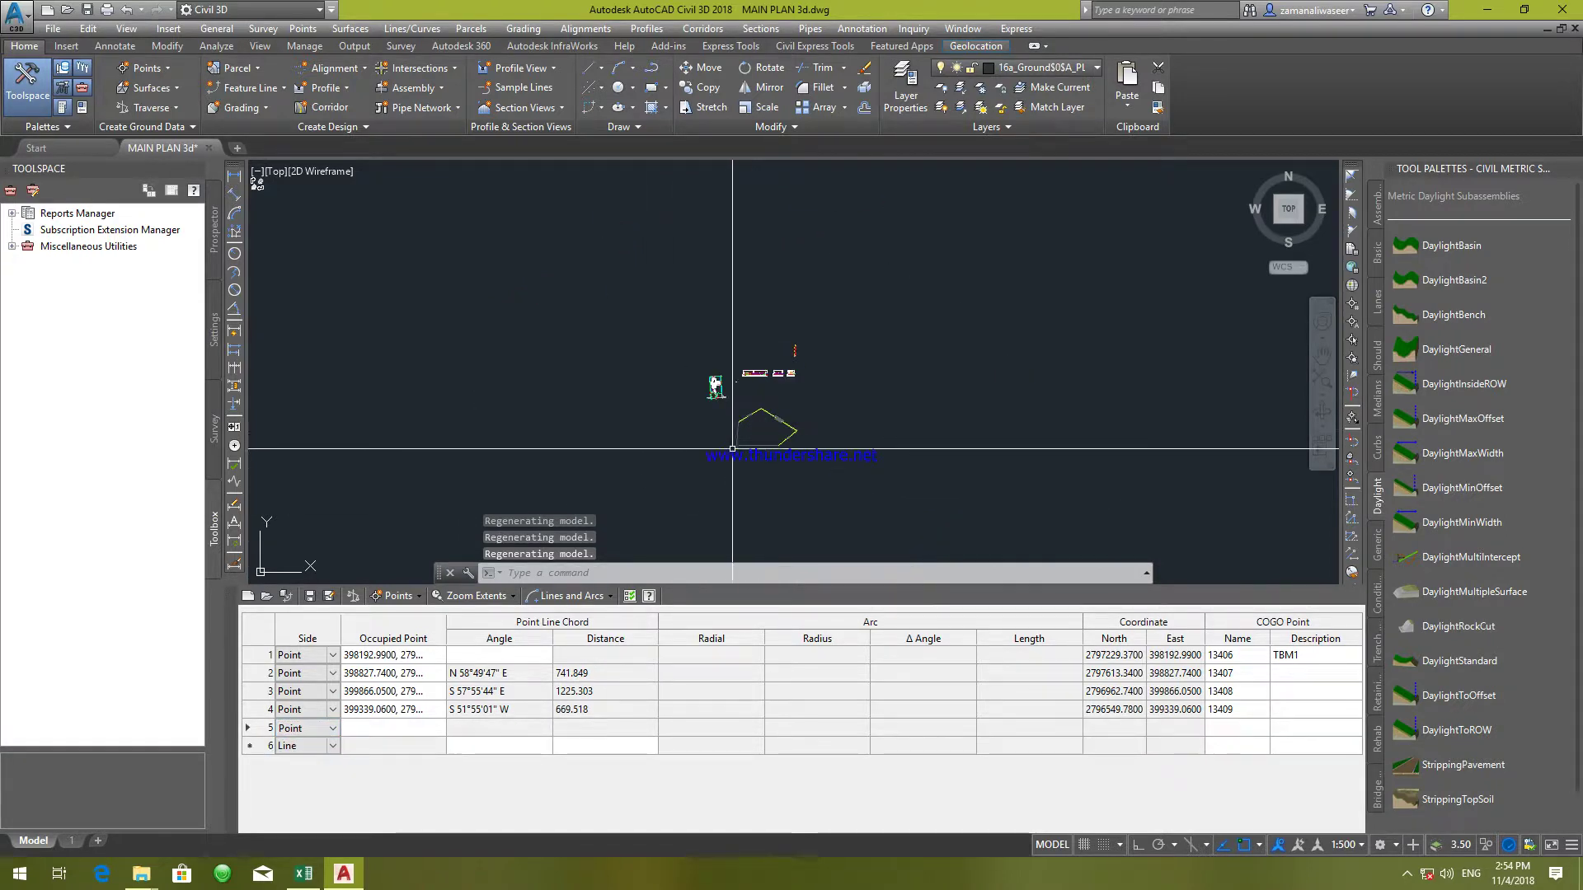
left_click(435, 727)
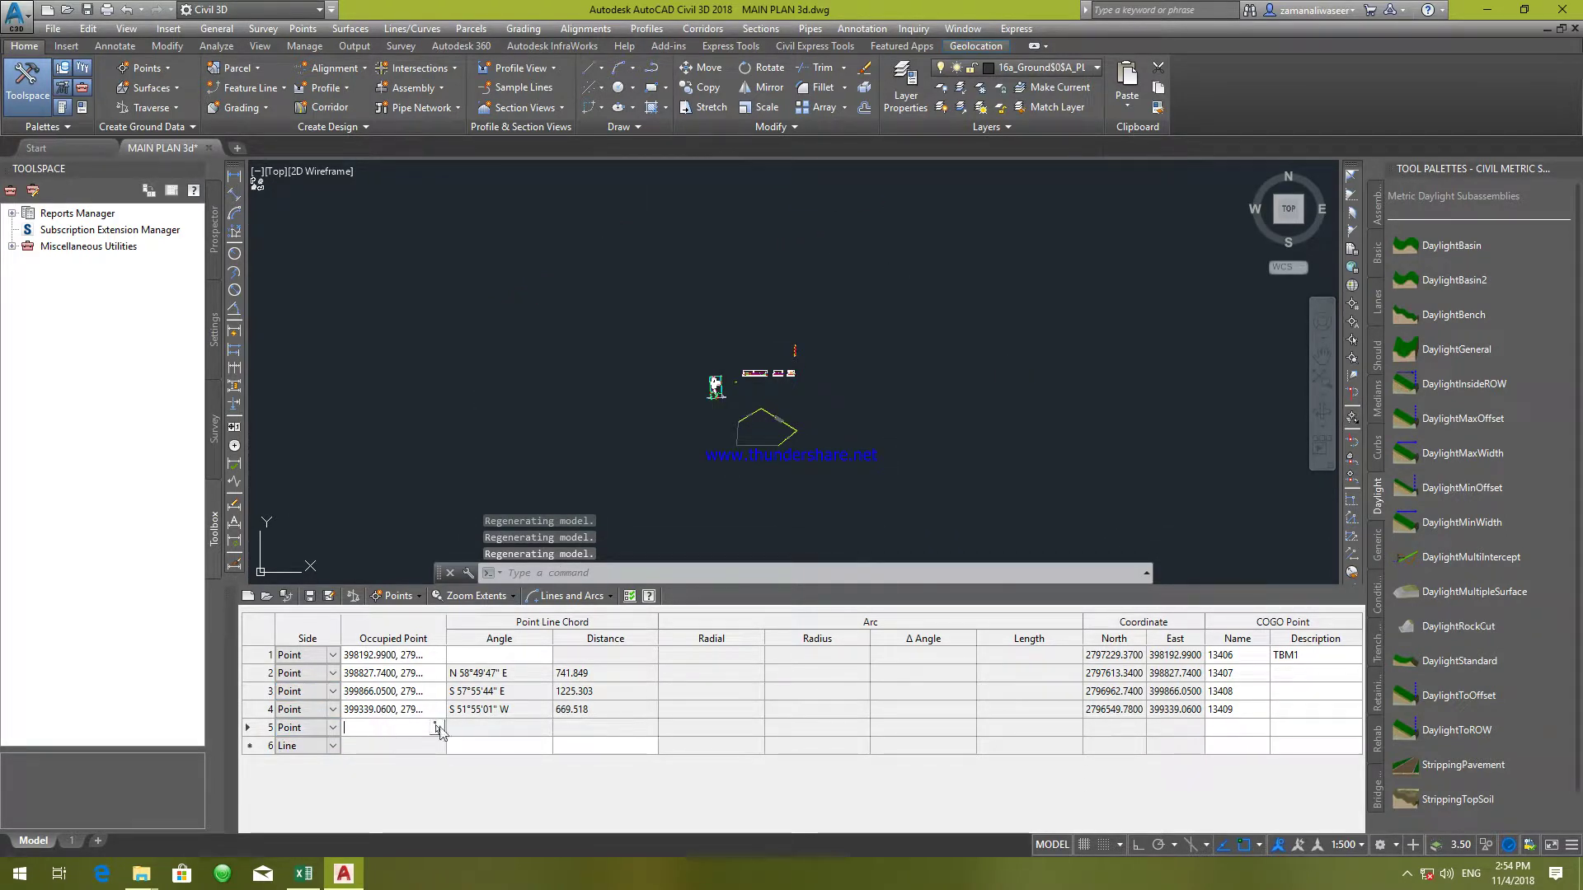
left_click(436, 727)
scroll(746, 438, "up", 6)
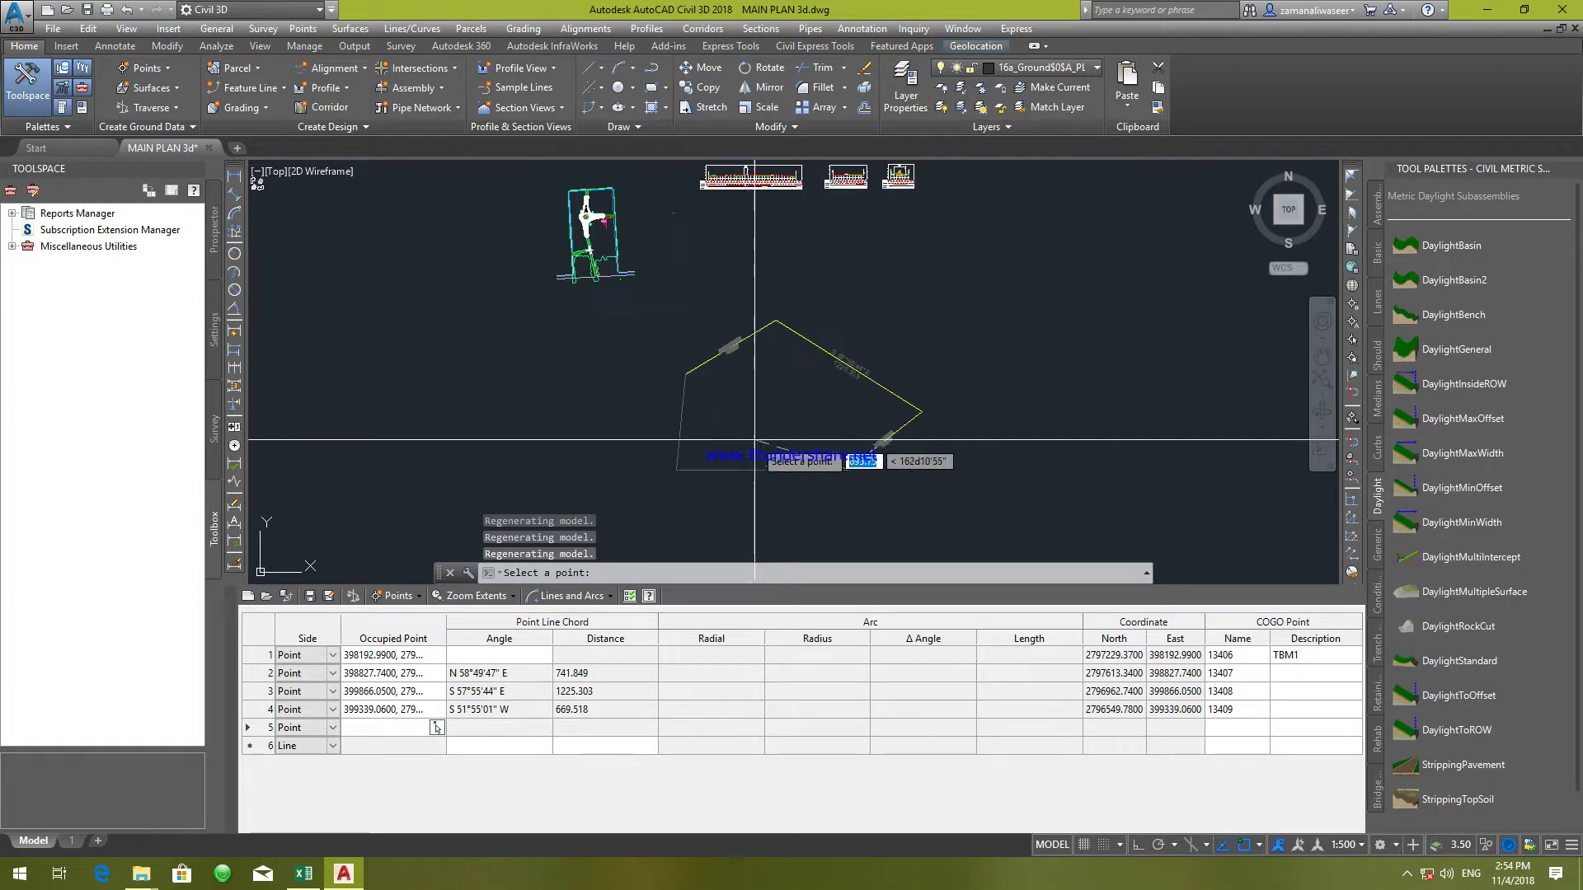
left_click(677, 469)
scroll(804, 418, "up", 4)
- Make row 6 a Point side occupying the polyline's end vertex beside TBM1
left_click(298, 745)
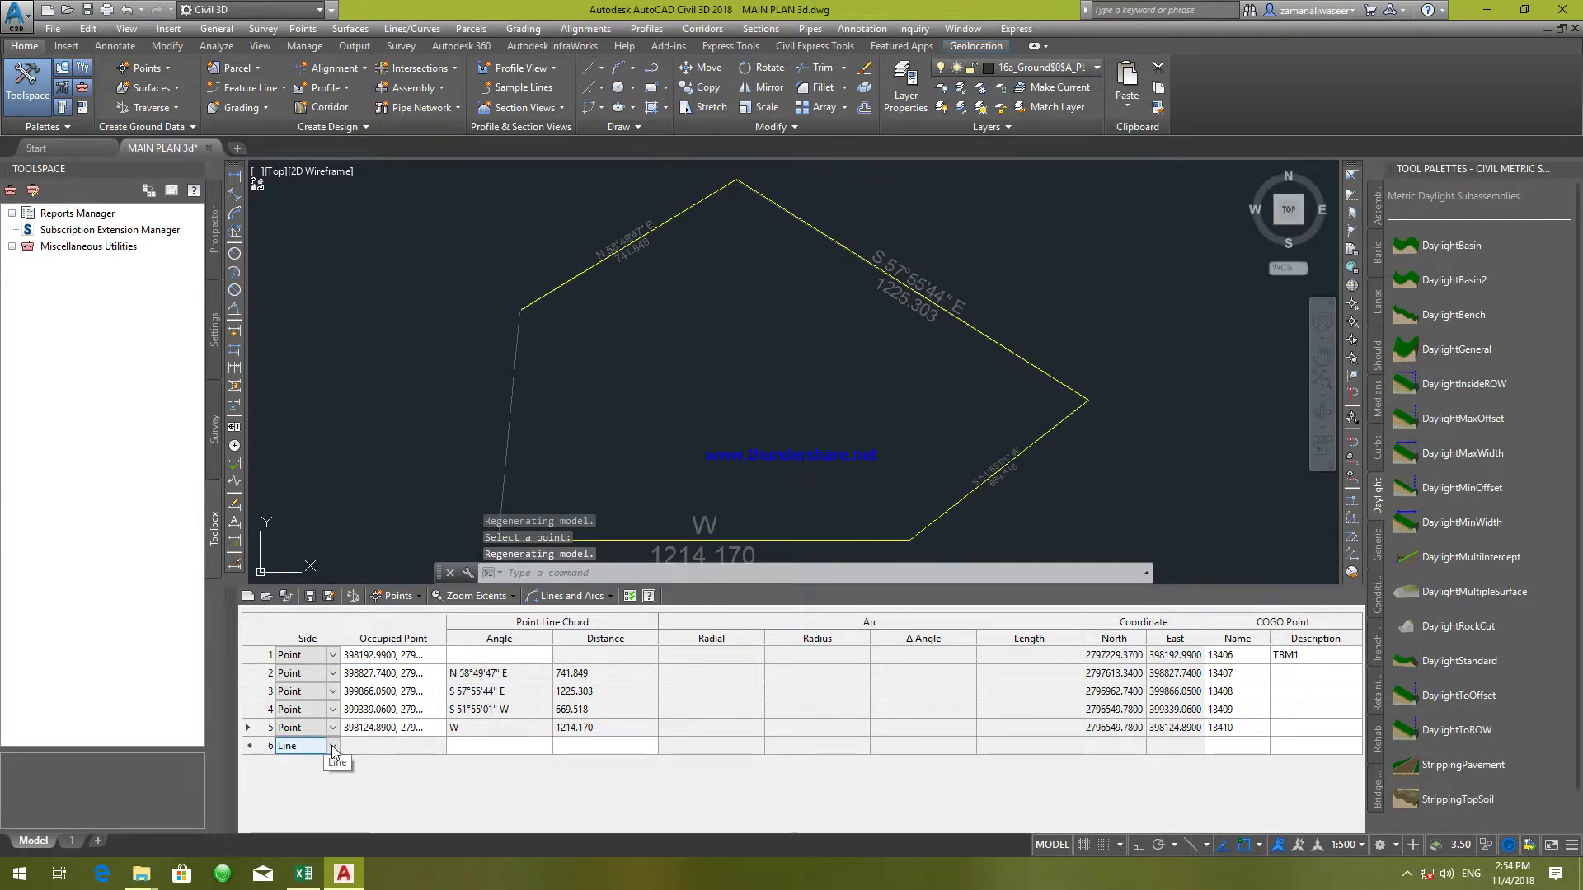
left_click(332, 747)
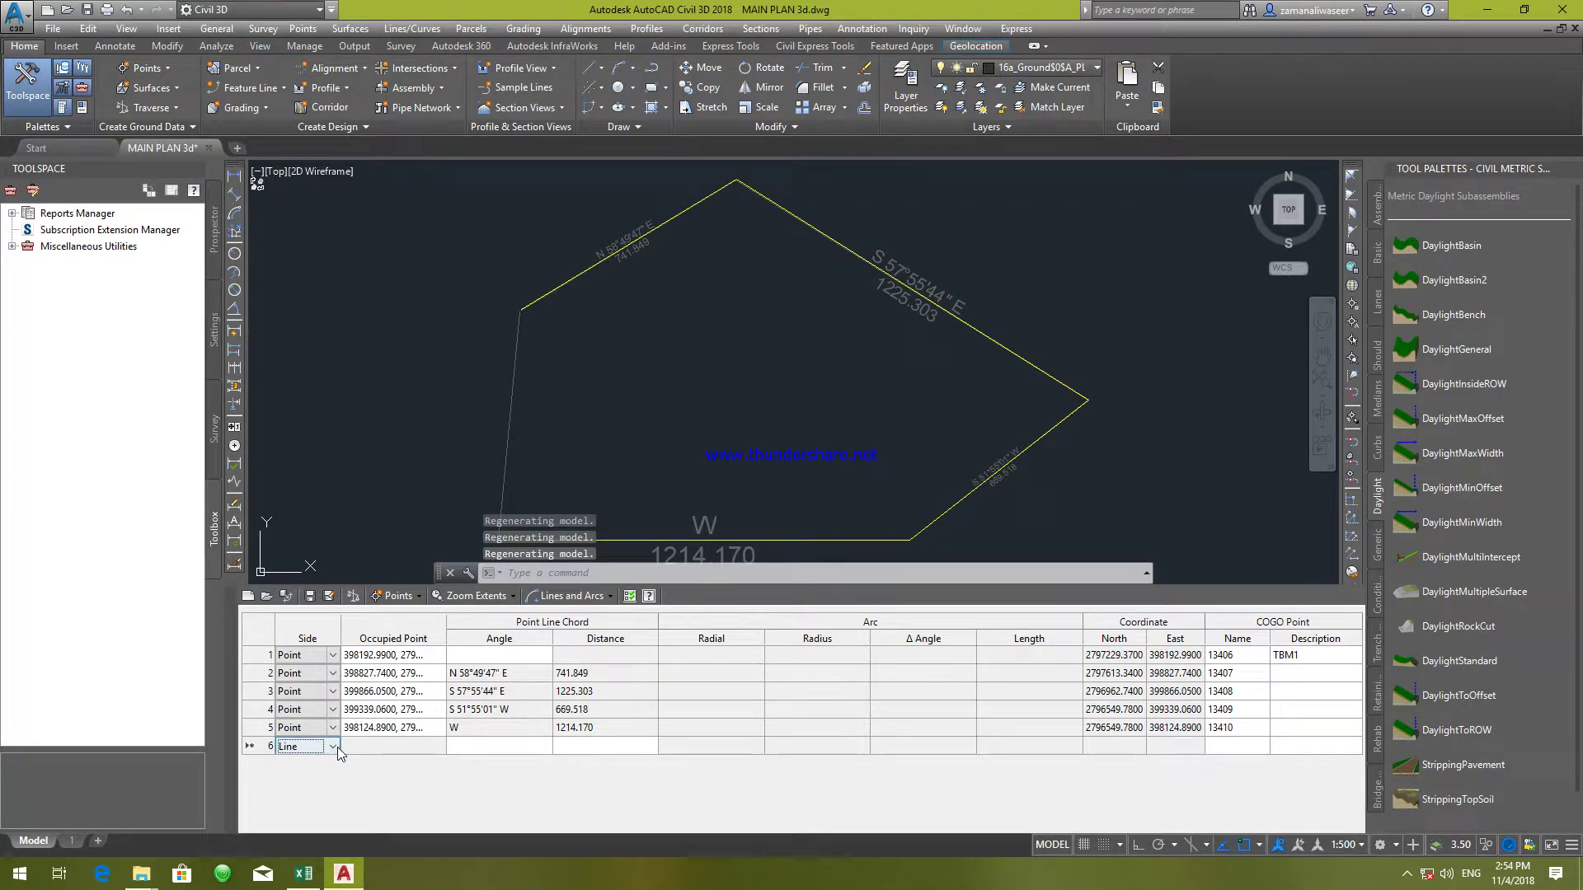
left_click(334, 747)
left_click(299, 772)
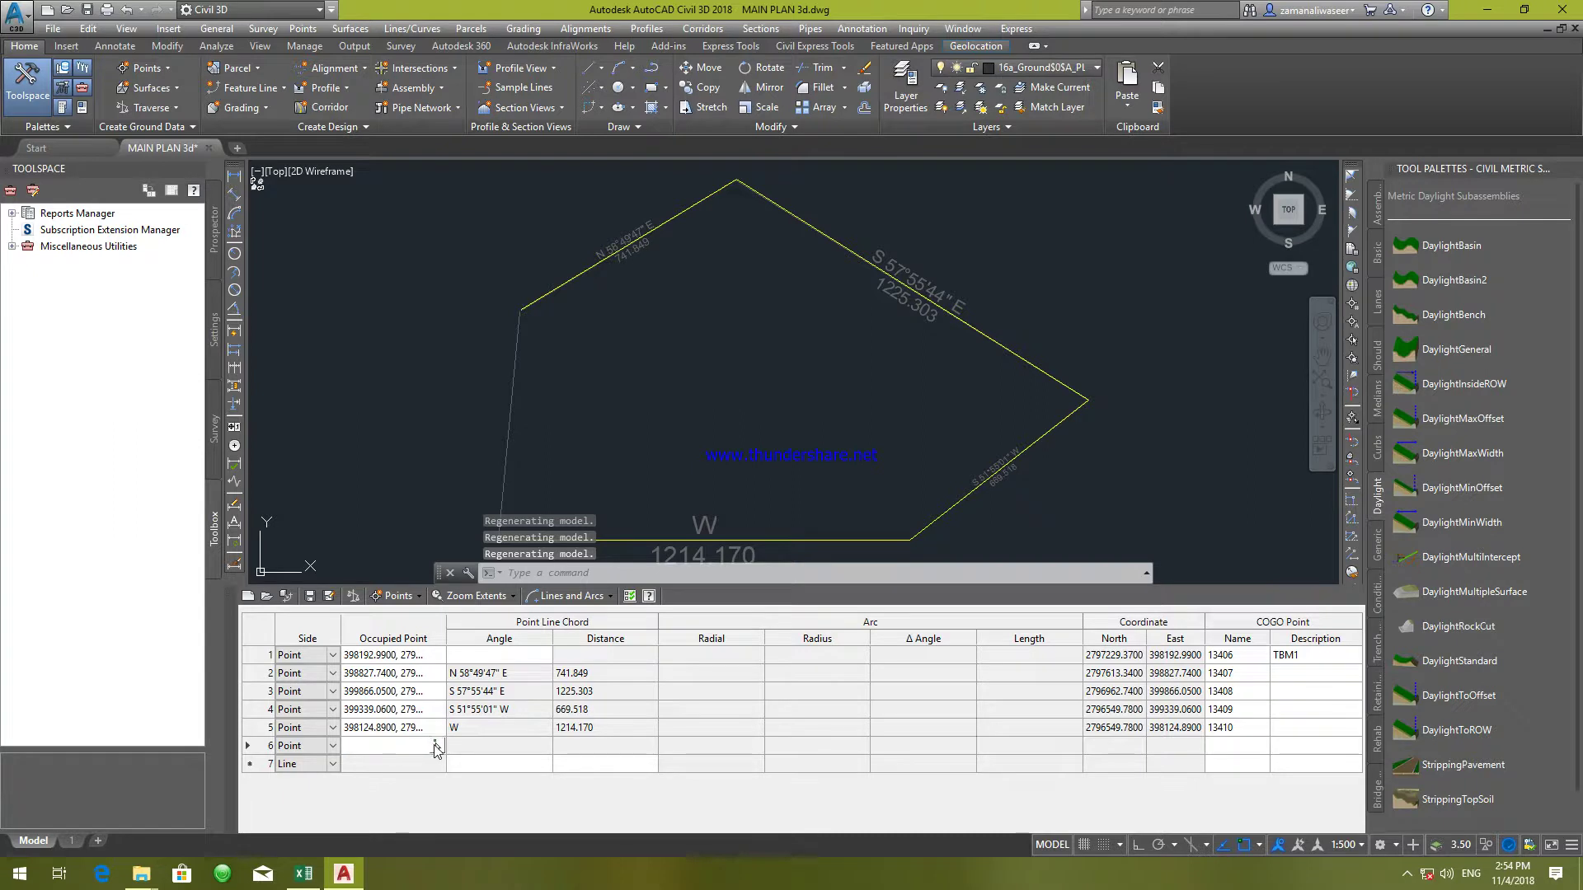
left_click(436, 746)
scroll(519, 310, "up", 8)
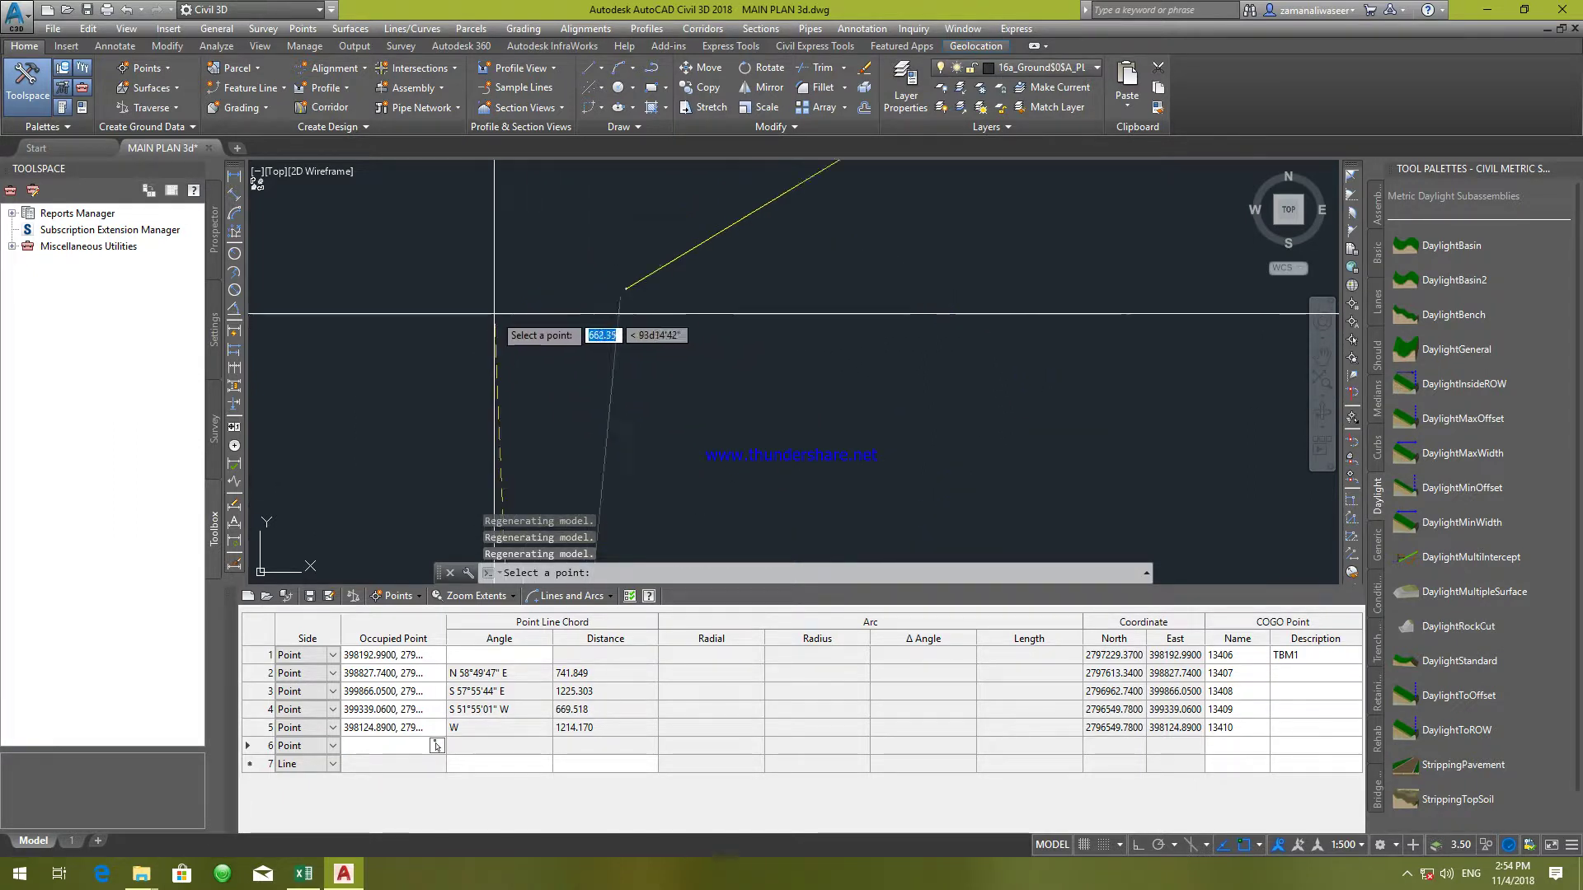
left_click(739, 280)
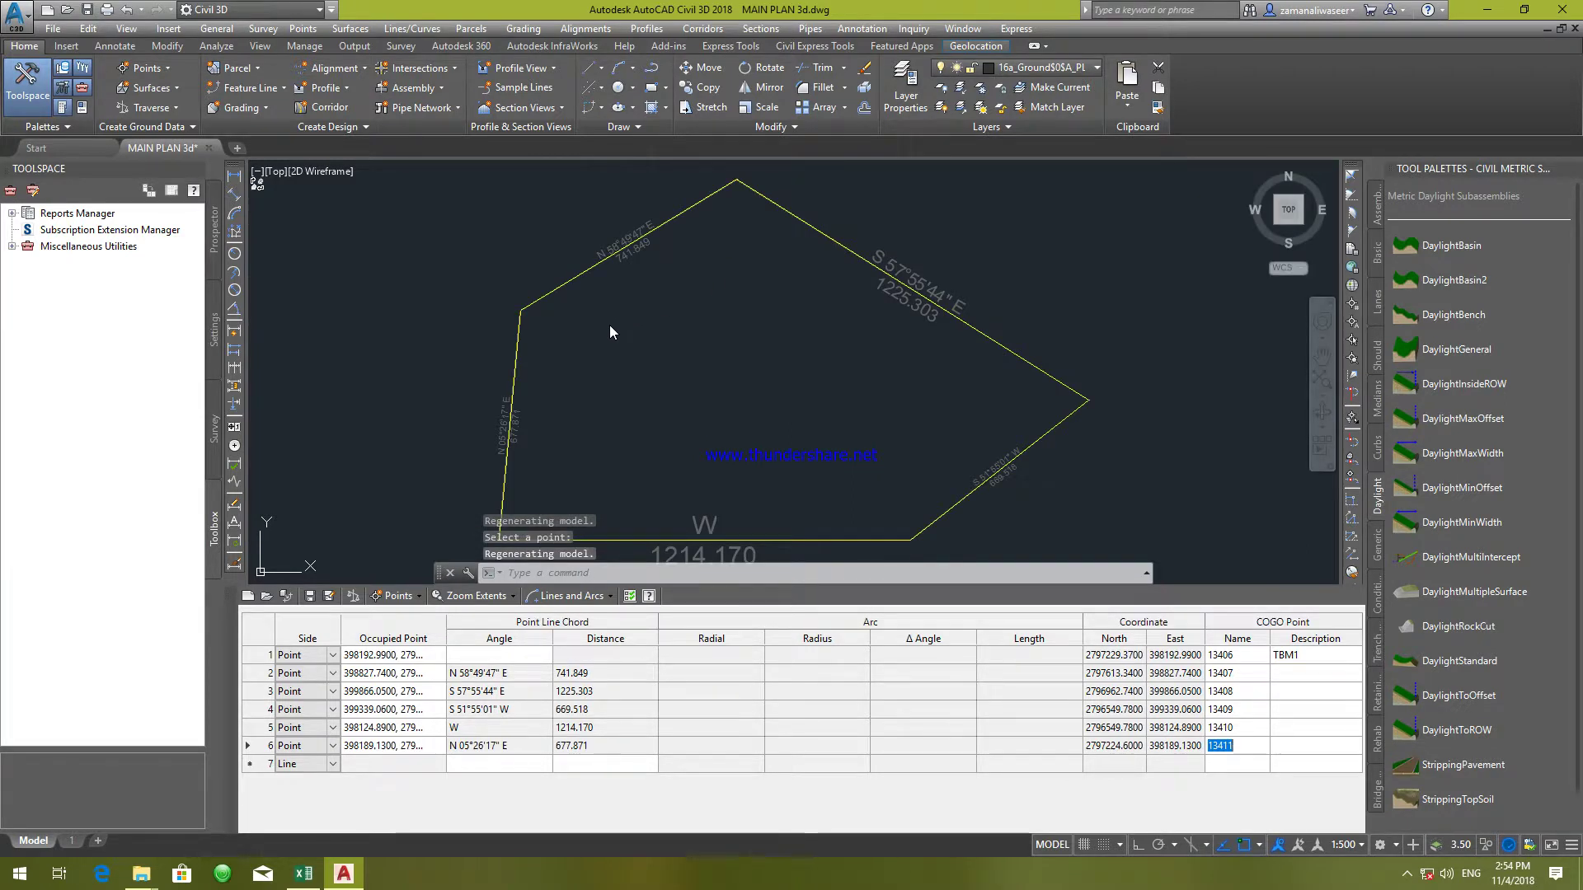
- Describe the COGO points in rows 2 to 6 as CP 1, CP 2, CP 3, CP 4 and CP 5
left_click(1293, 674)
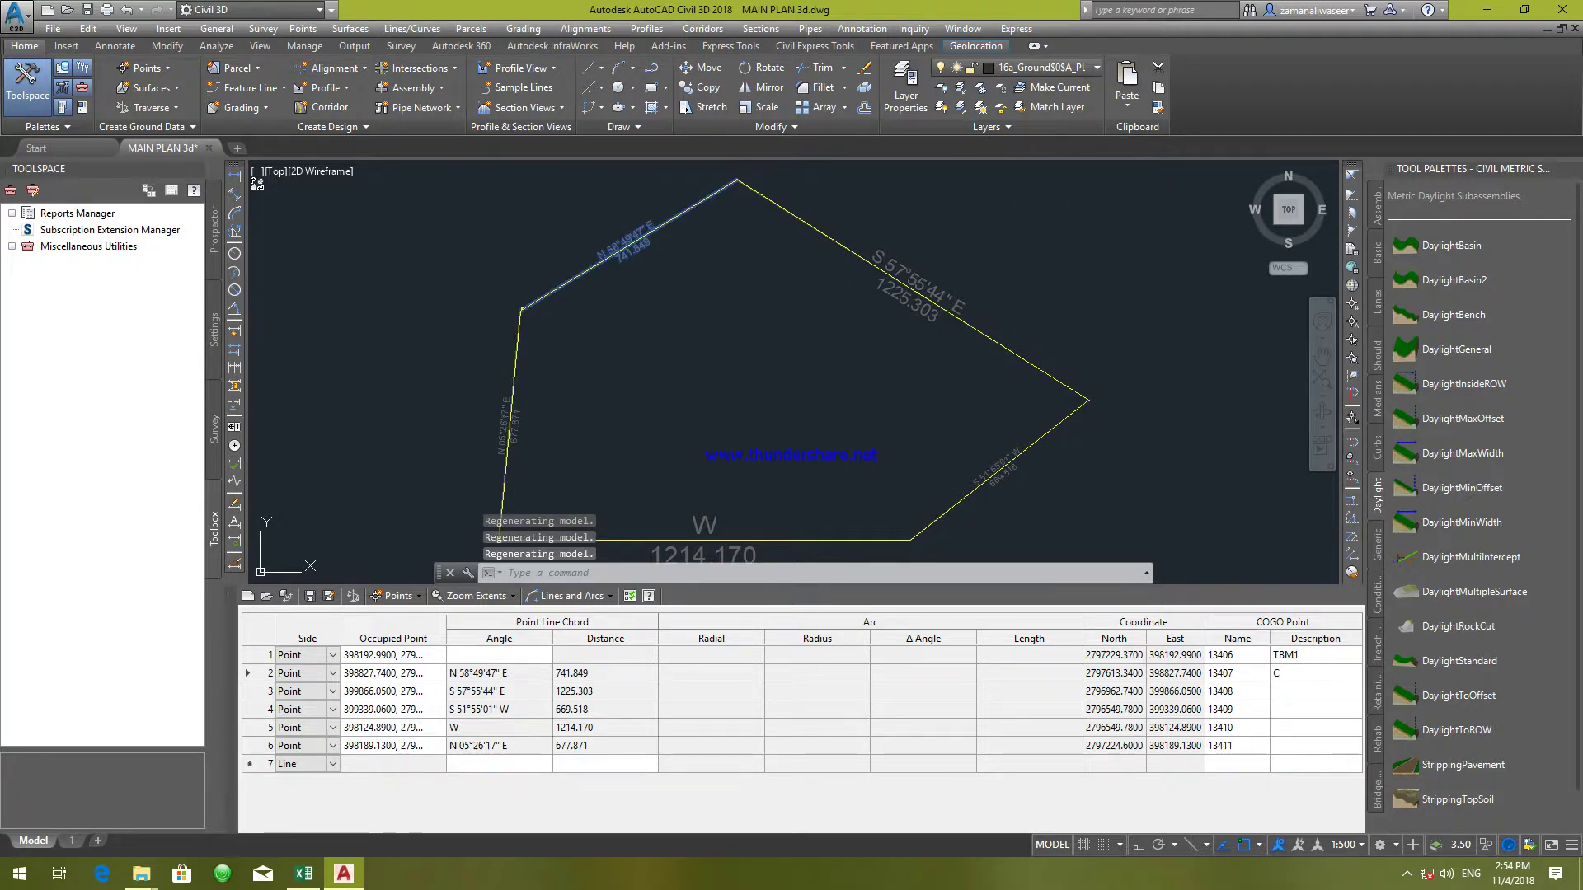
type("CP 1")
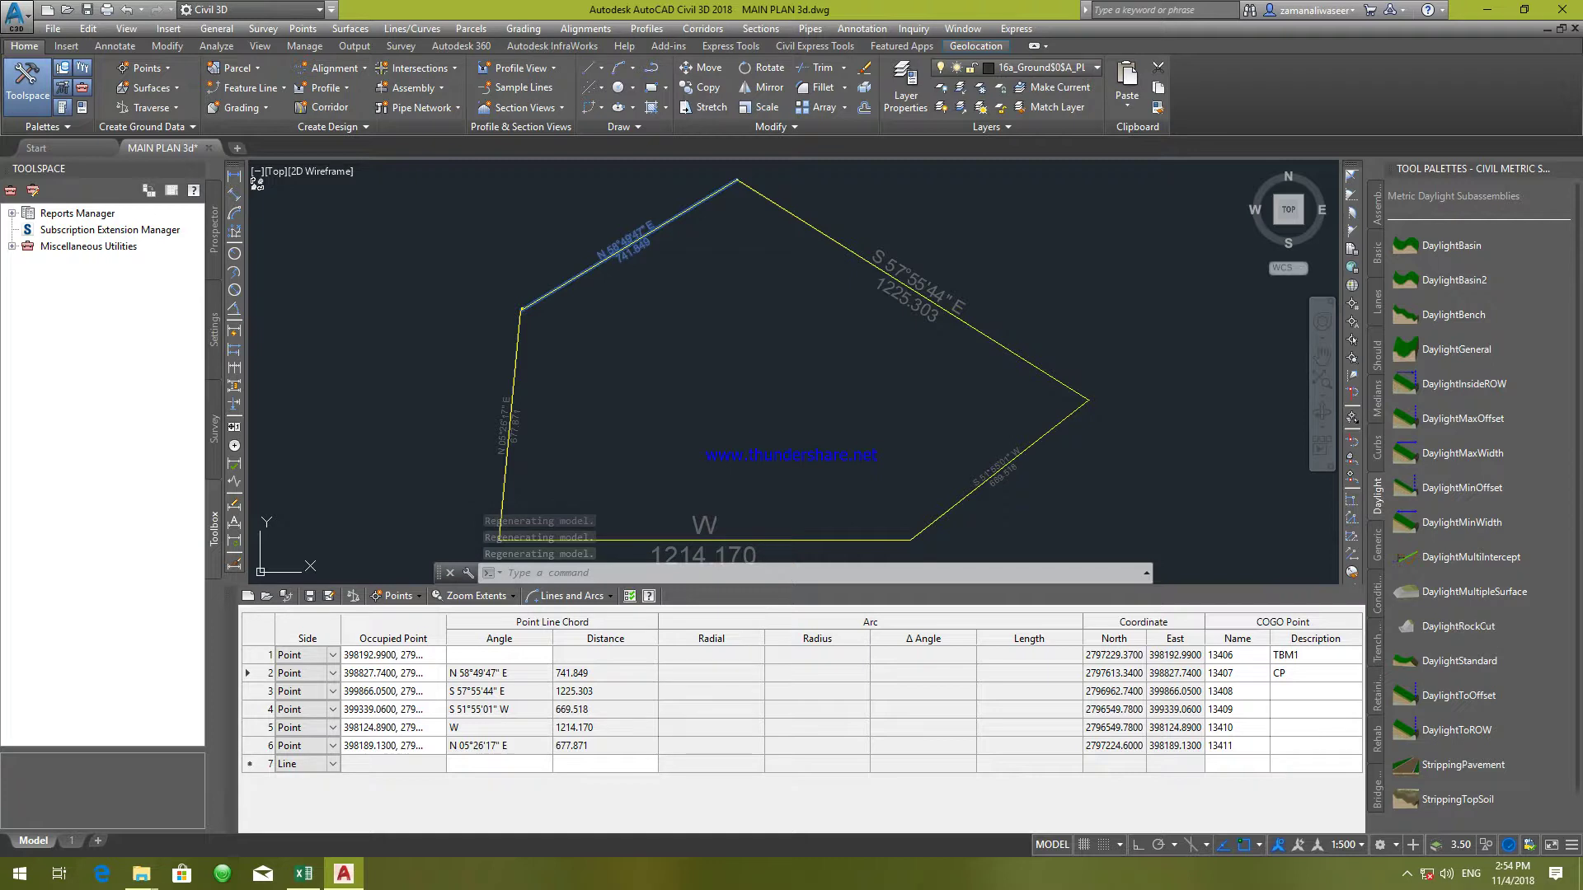
left_click(1301, 700)
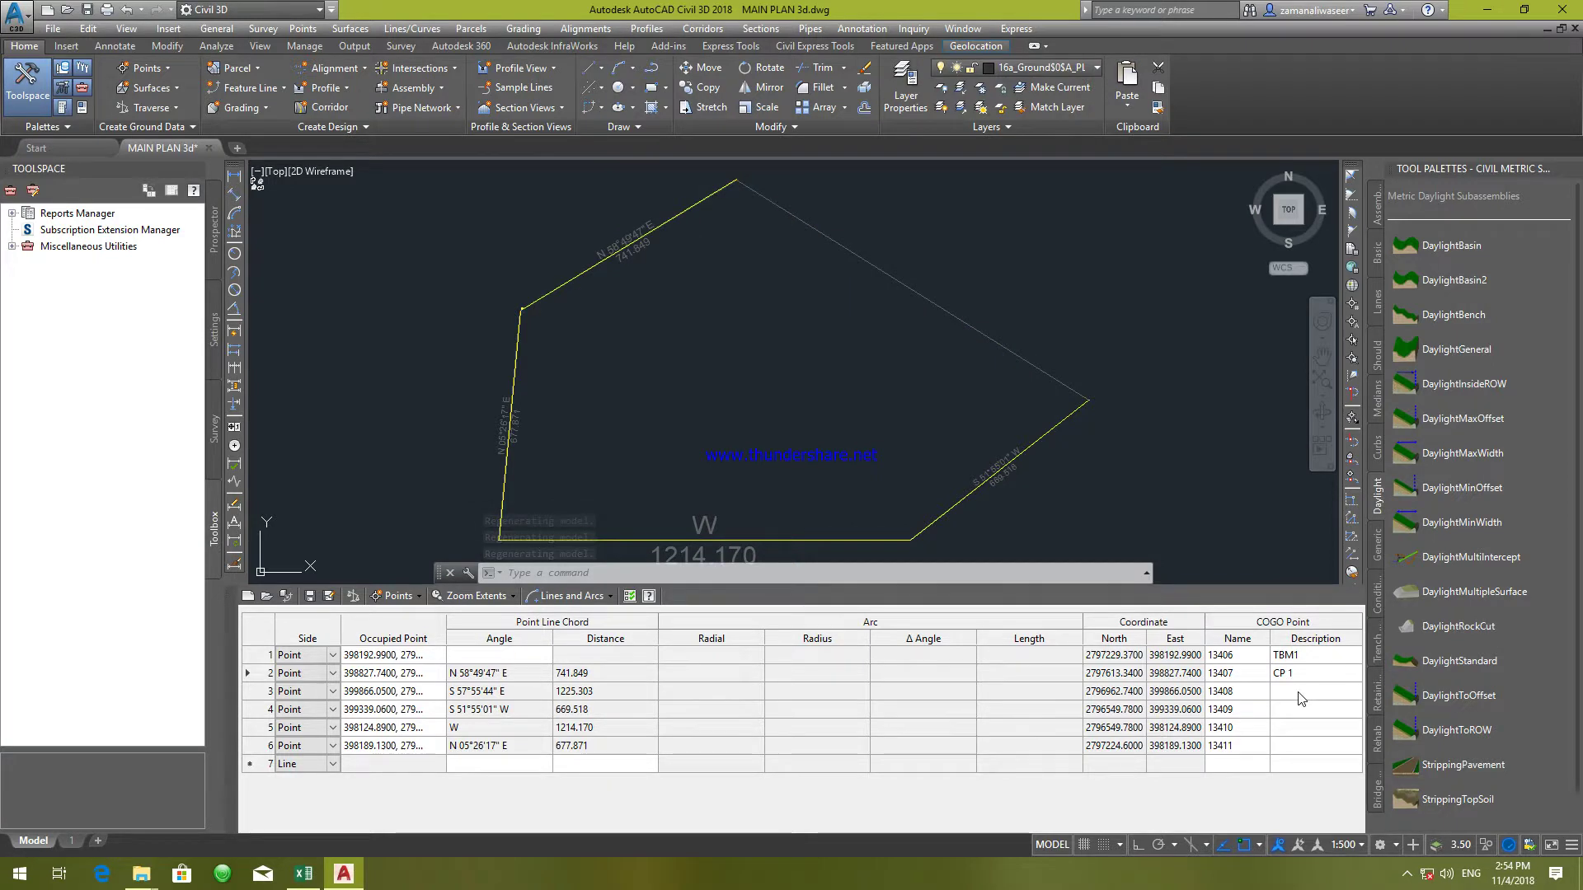
left_click(1300, 691)
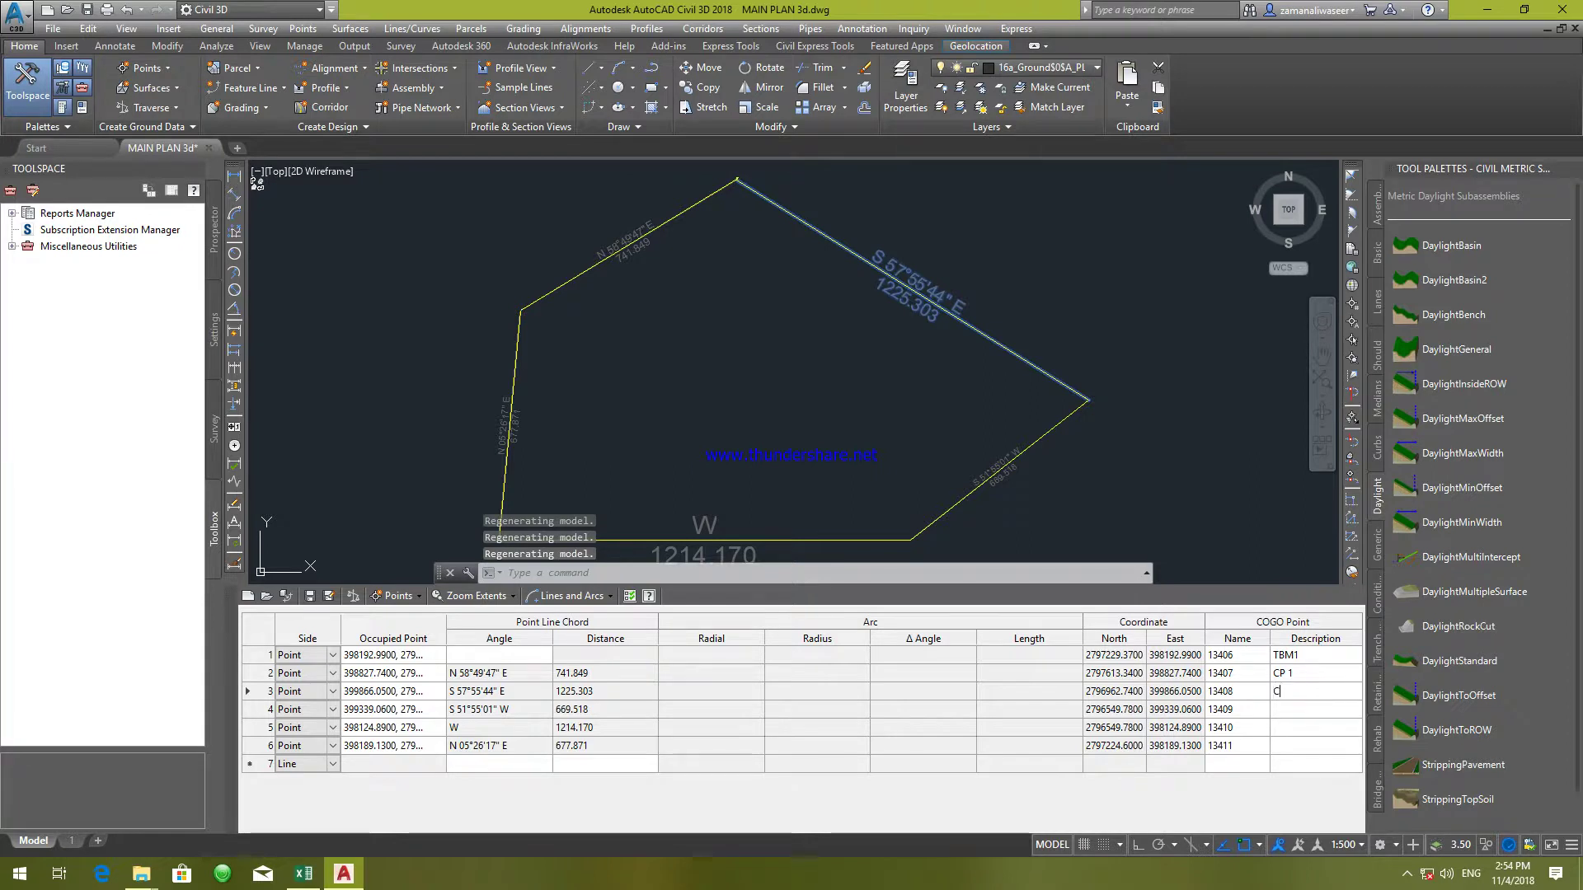
type("CP 2")
key("Return")
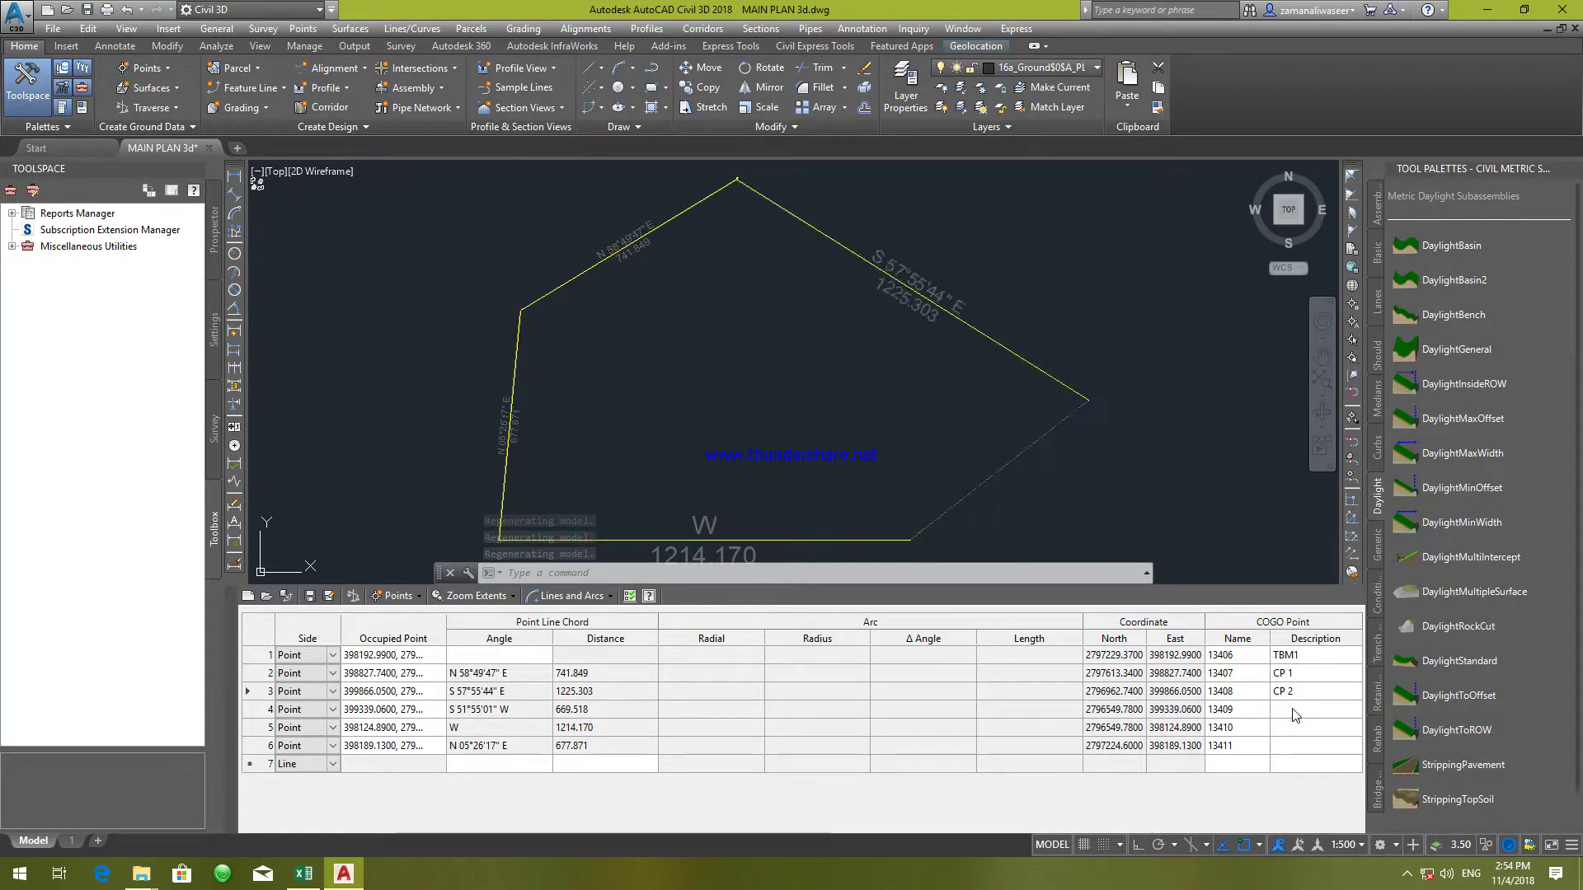
left_click(1293, 711)
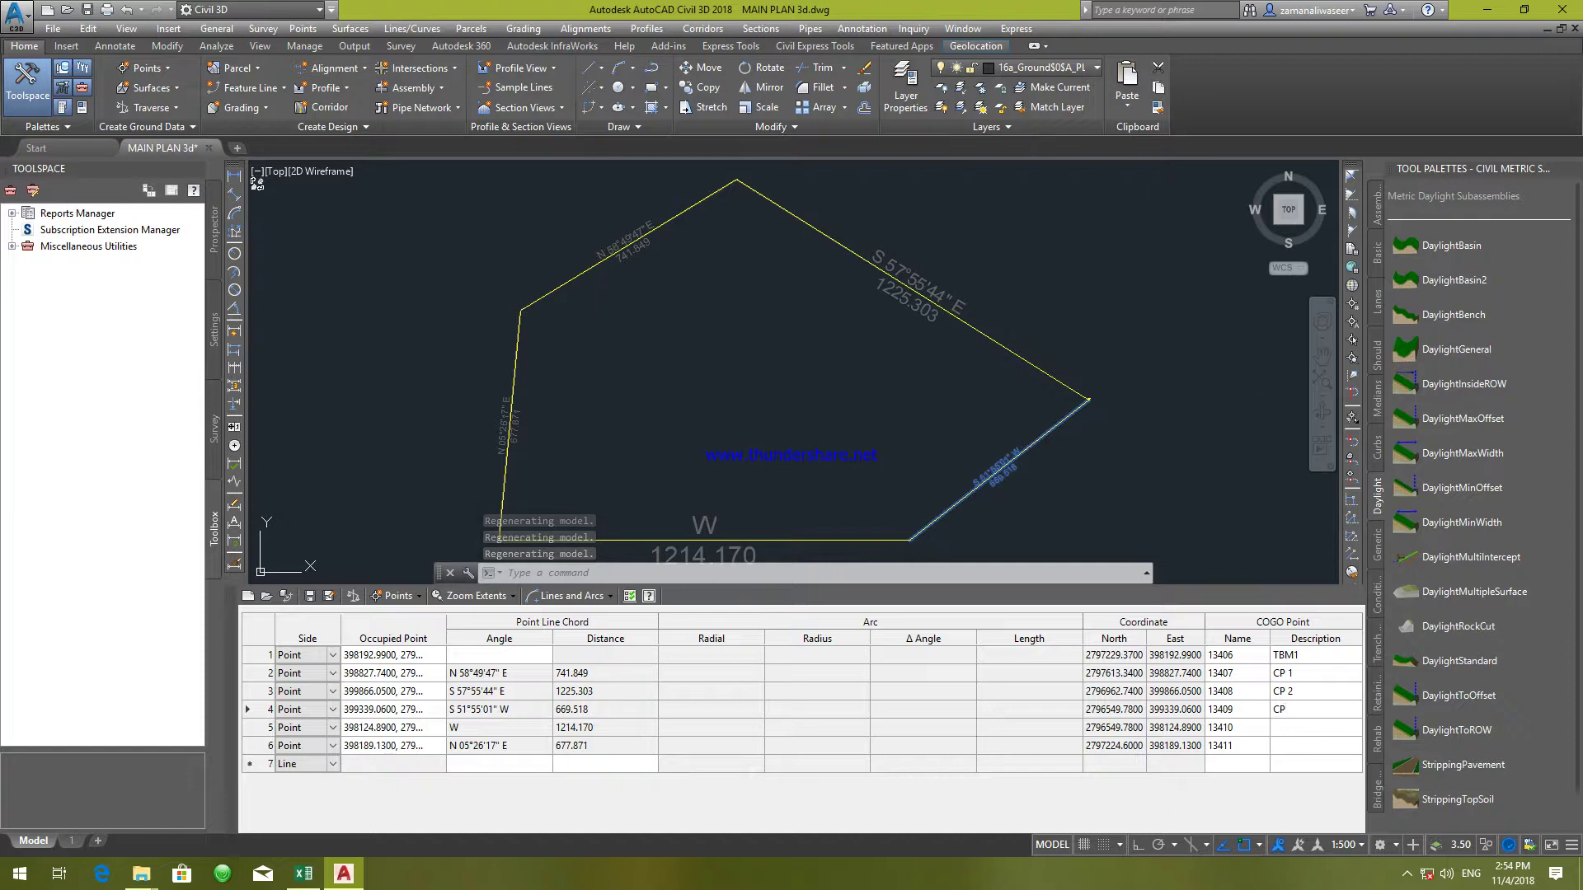
left_click(1291, 729)
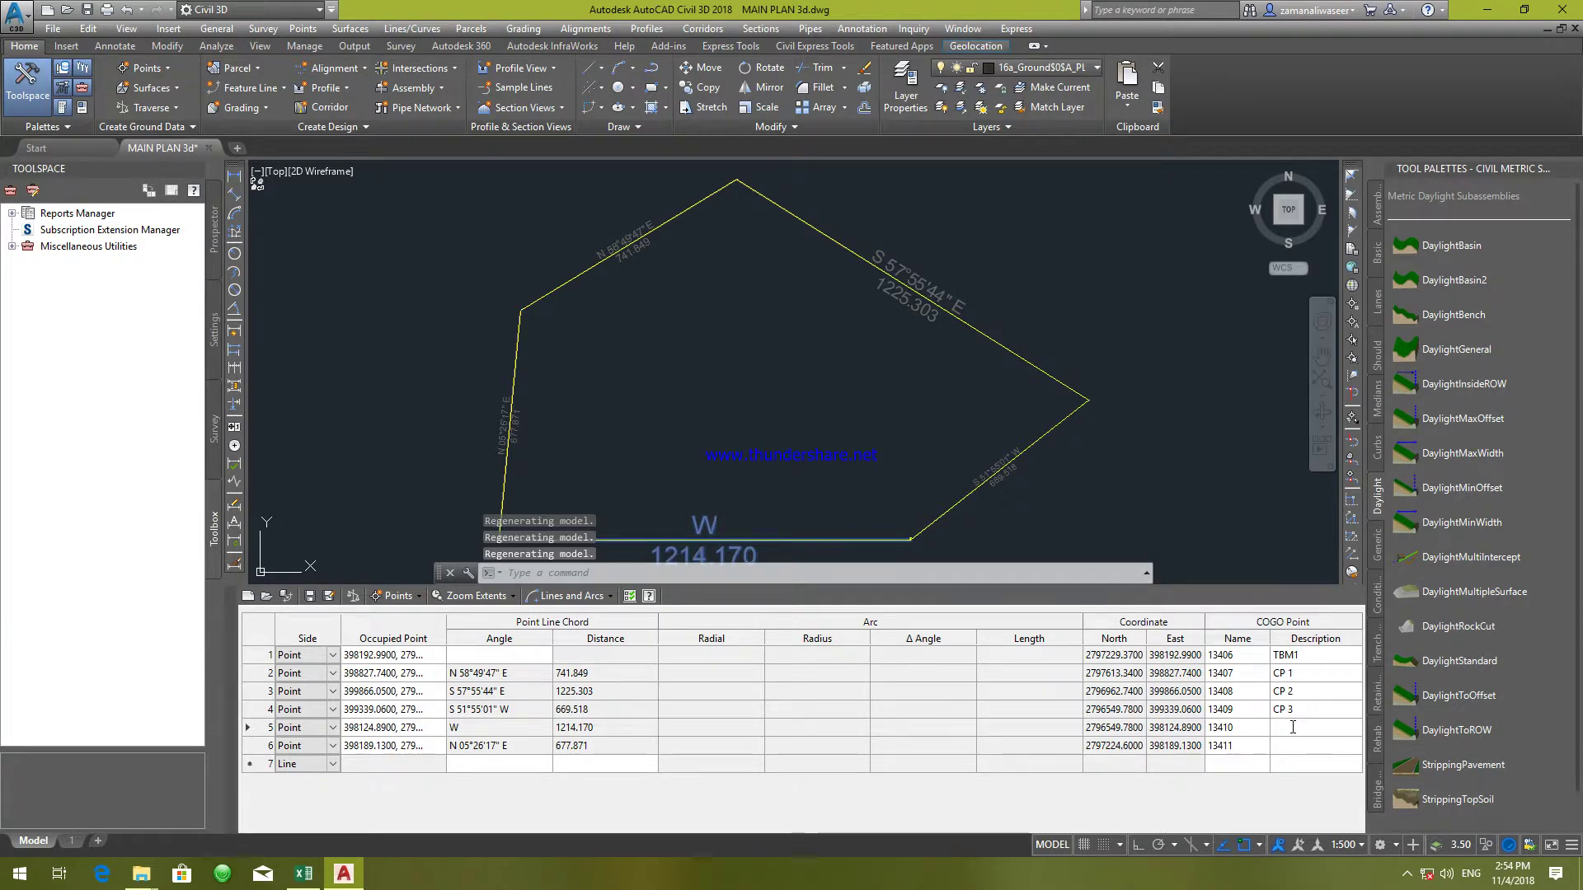
type("CP 4")
left_click(1294, 751)
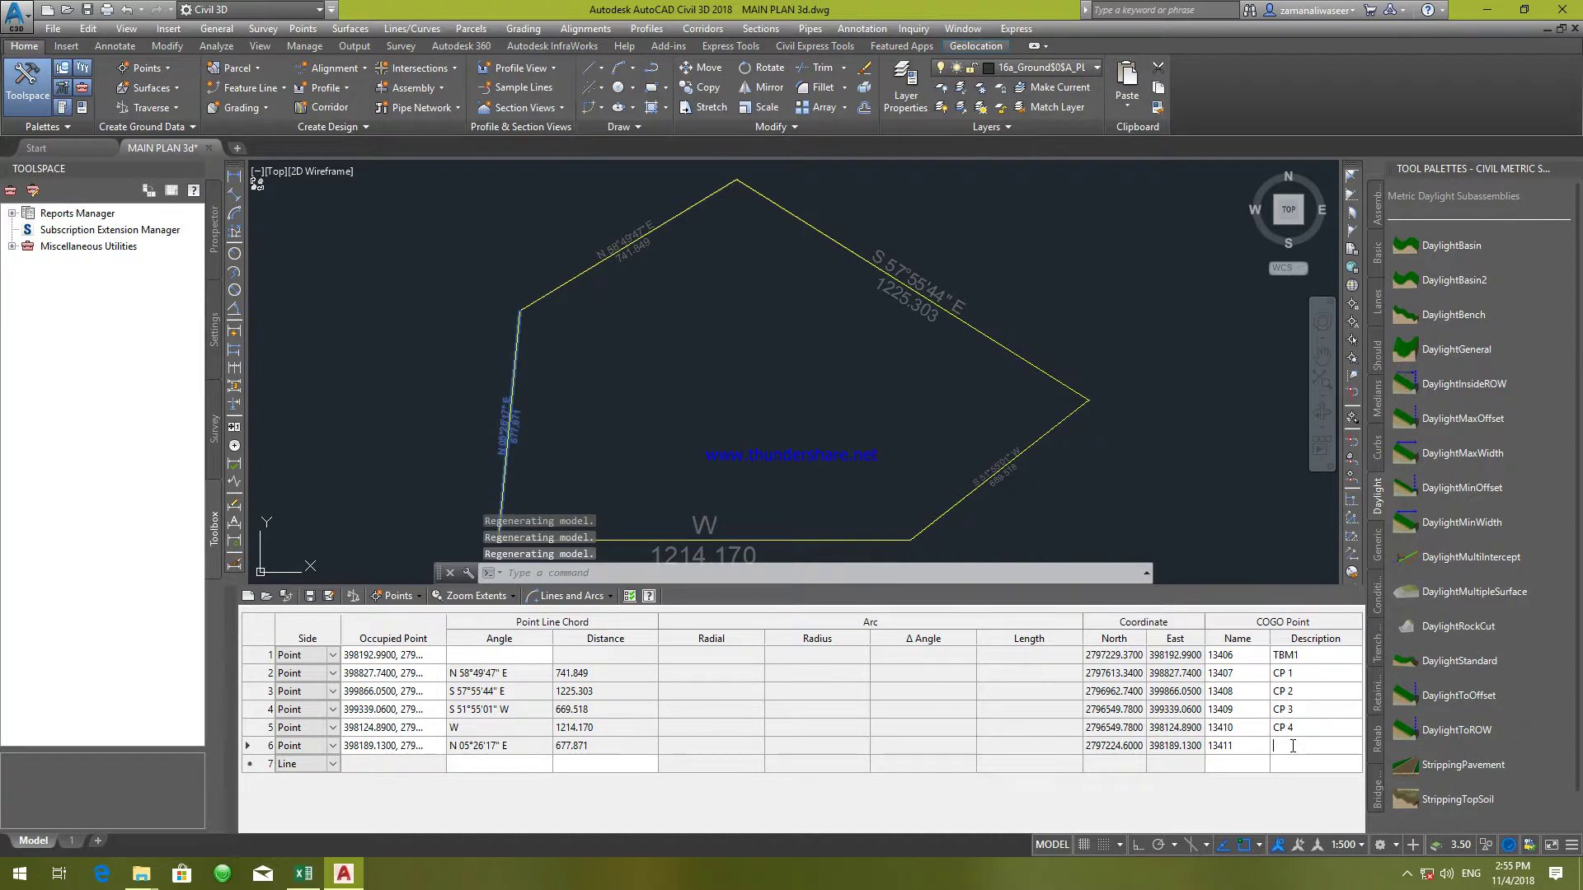
type("CP 5")
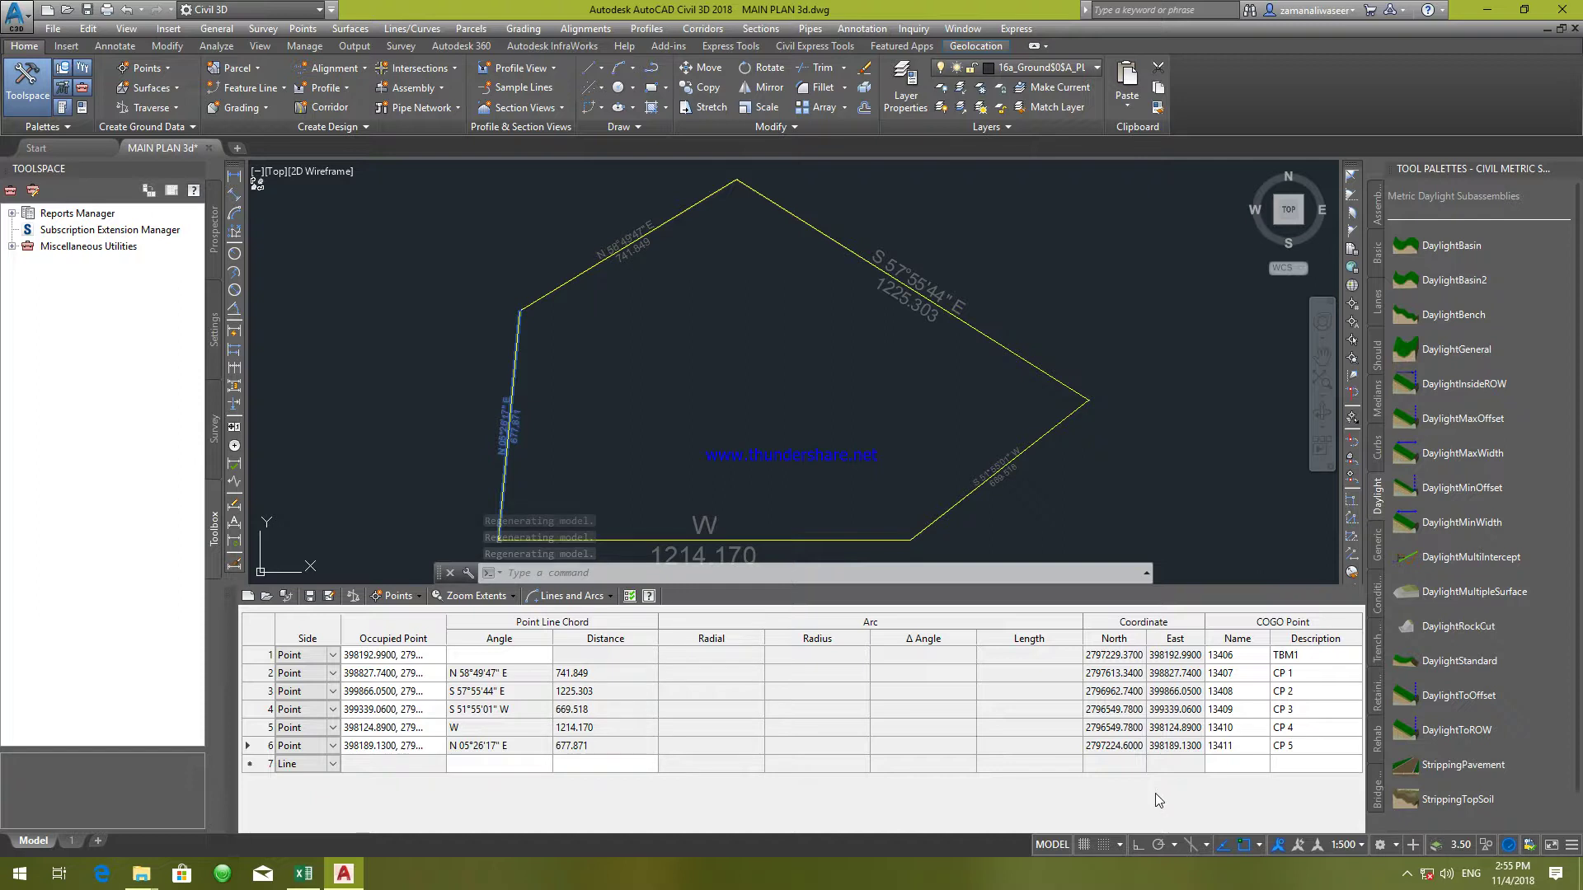
- Save the traverse in the Documents folder as a Traverse2 file named TBM 001
left_click(311, 597)
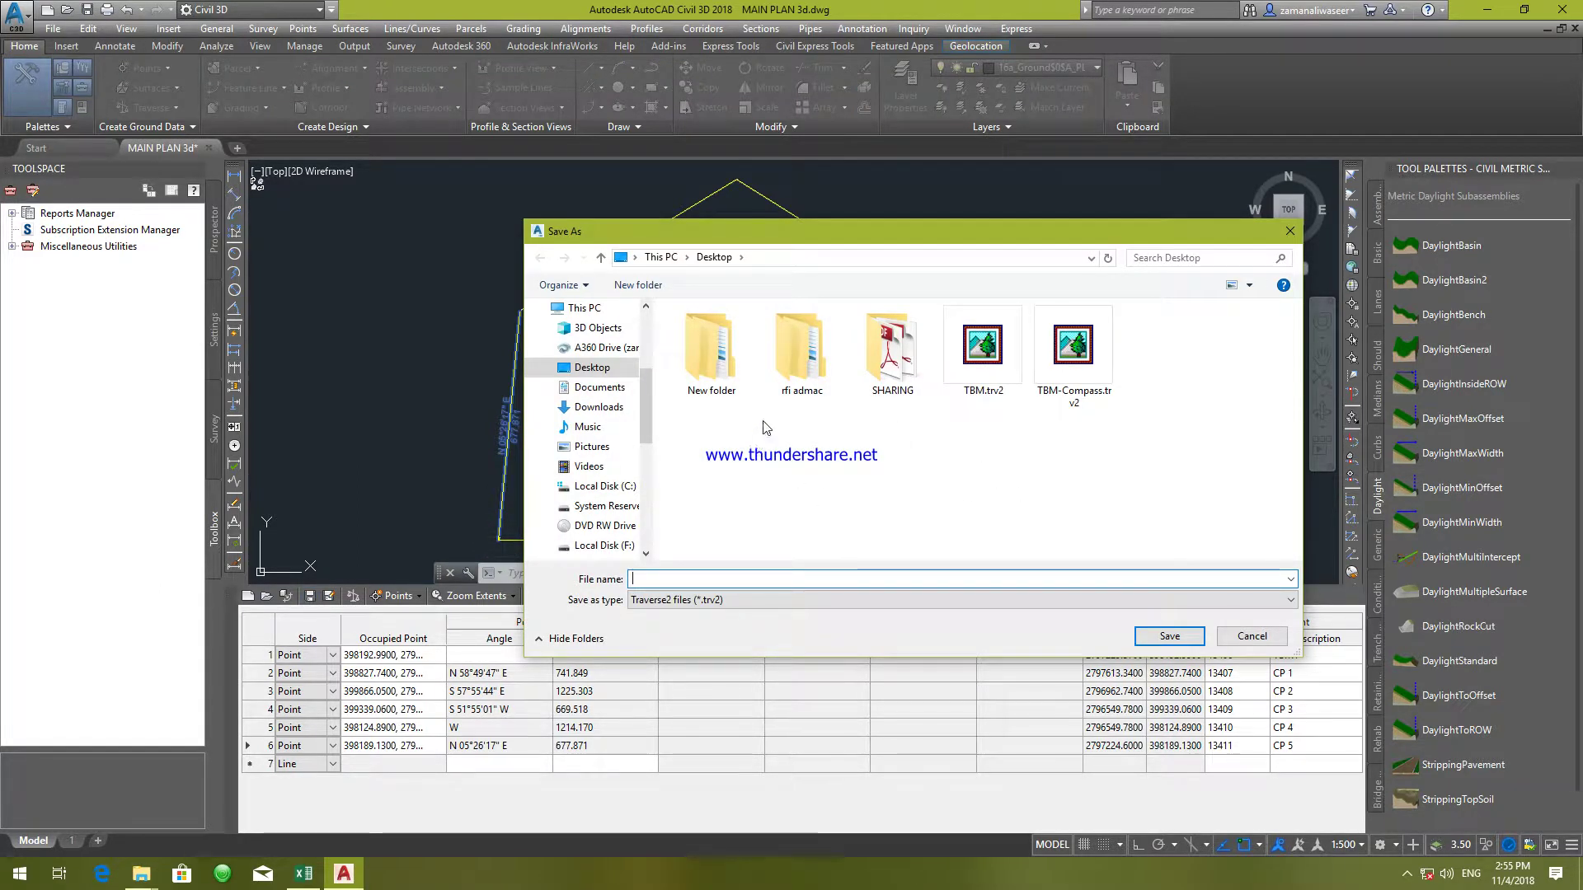
left_click(596, 389)
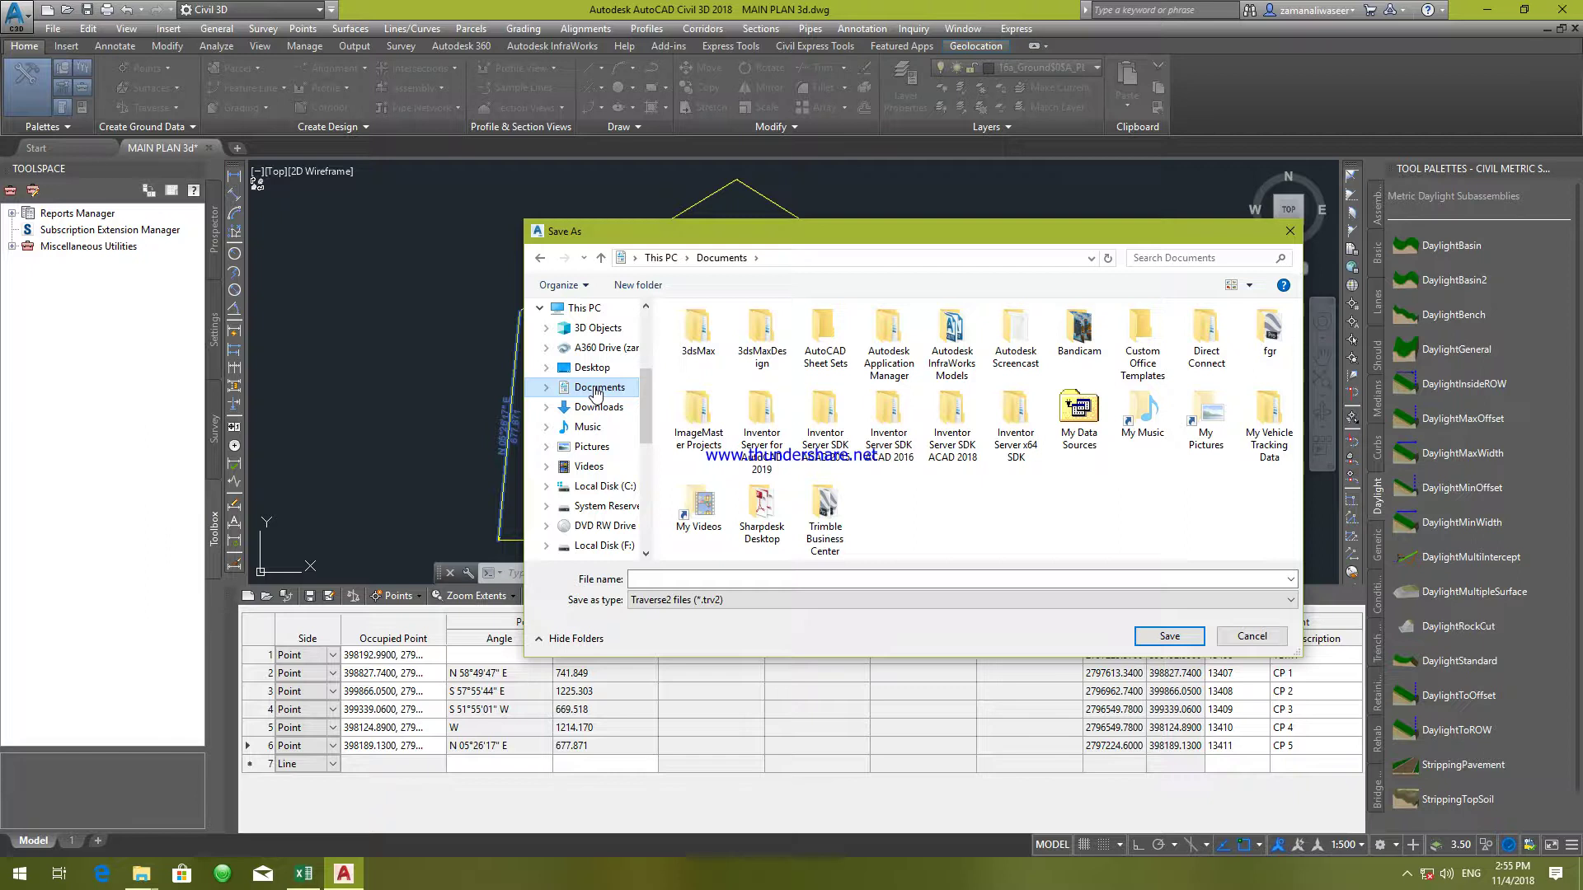
left_click(673, 579)
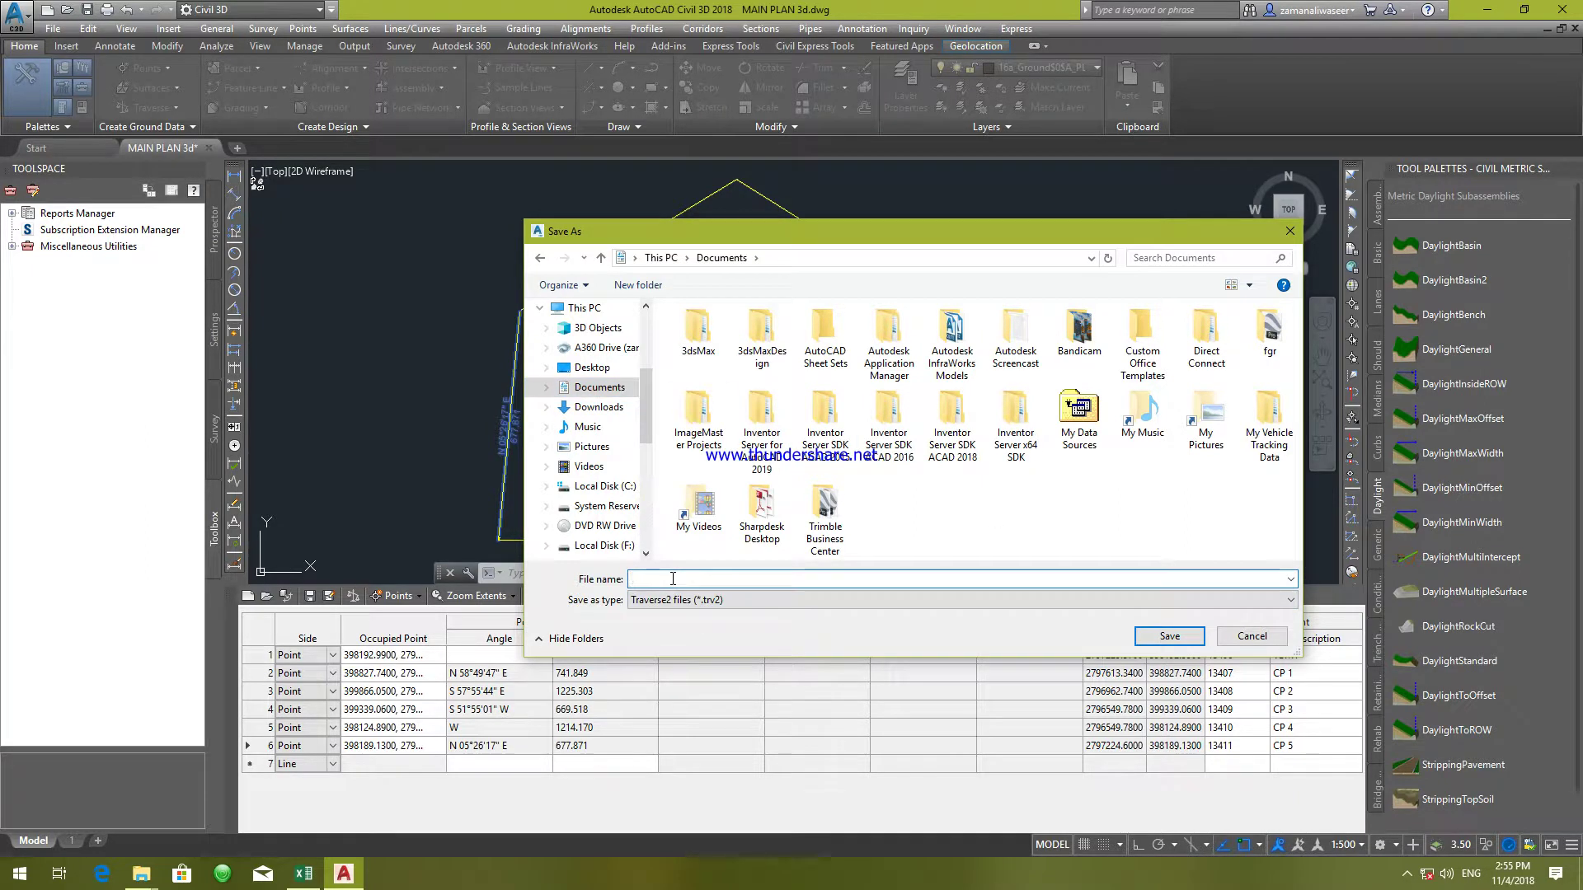
type("TBM 001")
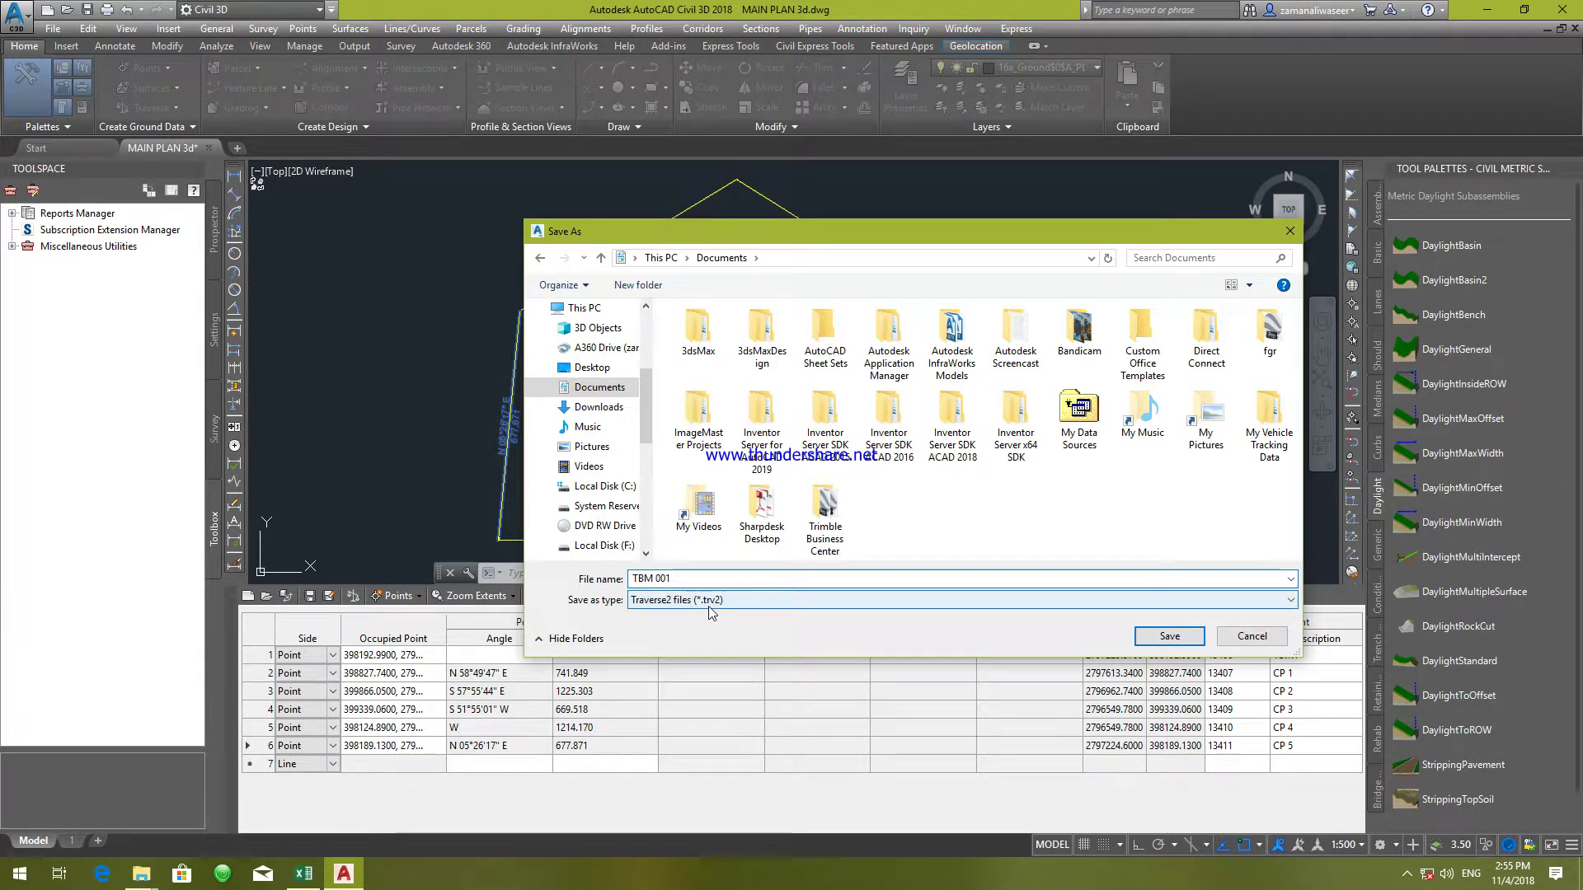
left_click(1162, 642)
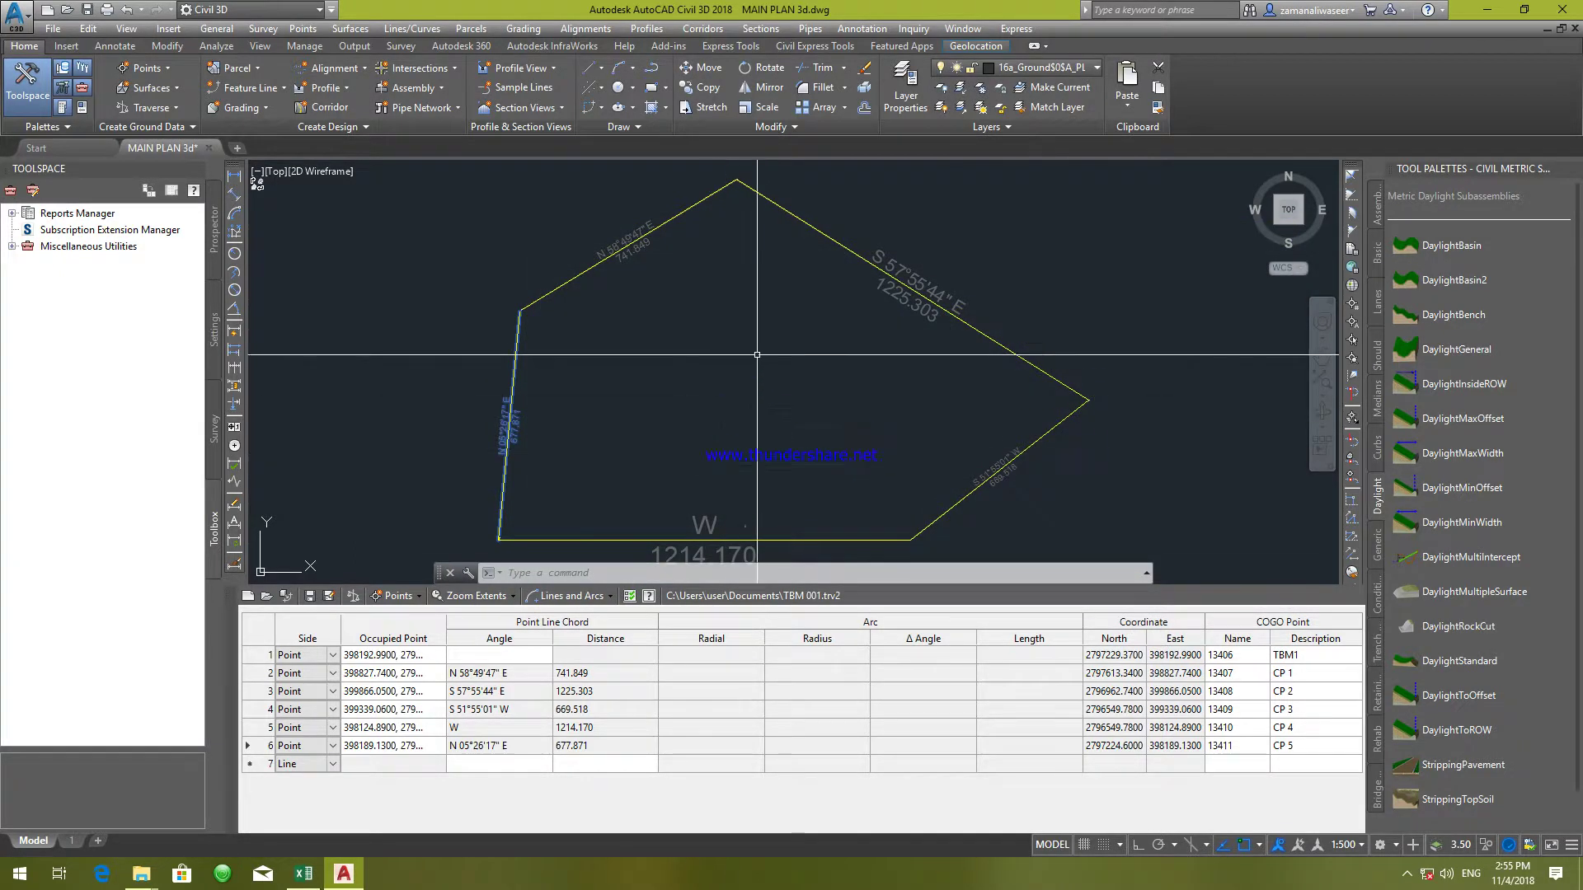
- Start a Traverse Adjustment and load TBM 001.trv2 from Documents as the traverse source
mouse_move(334, 379)
middle_mouse_down()
mouse_move(388, 379)
mouse_move(377, 347)
middle_mouse_up()
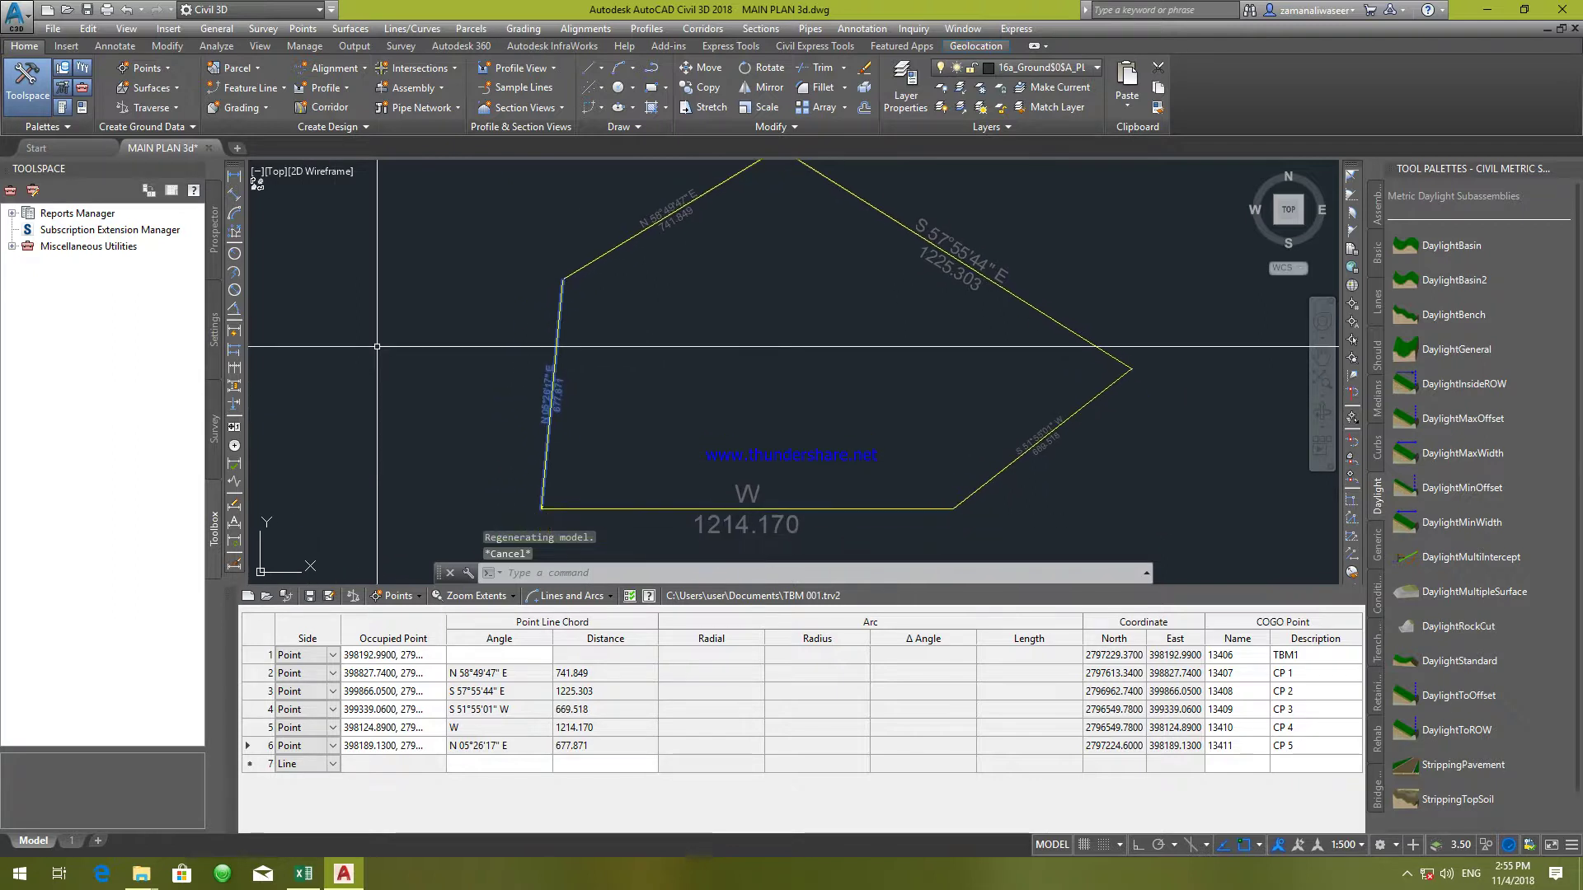
left_click(178, 108)
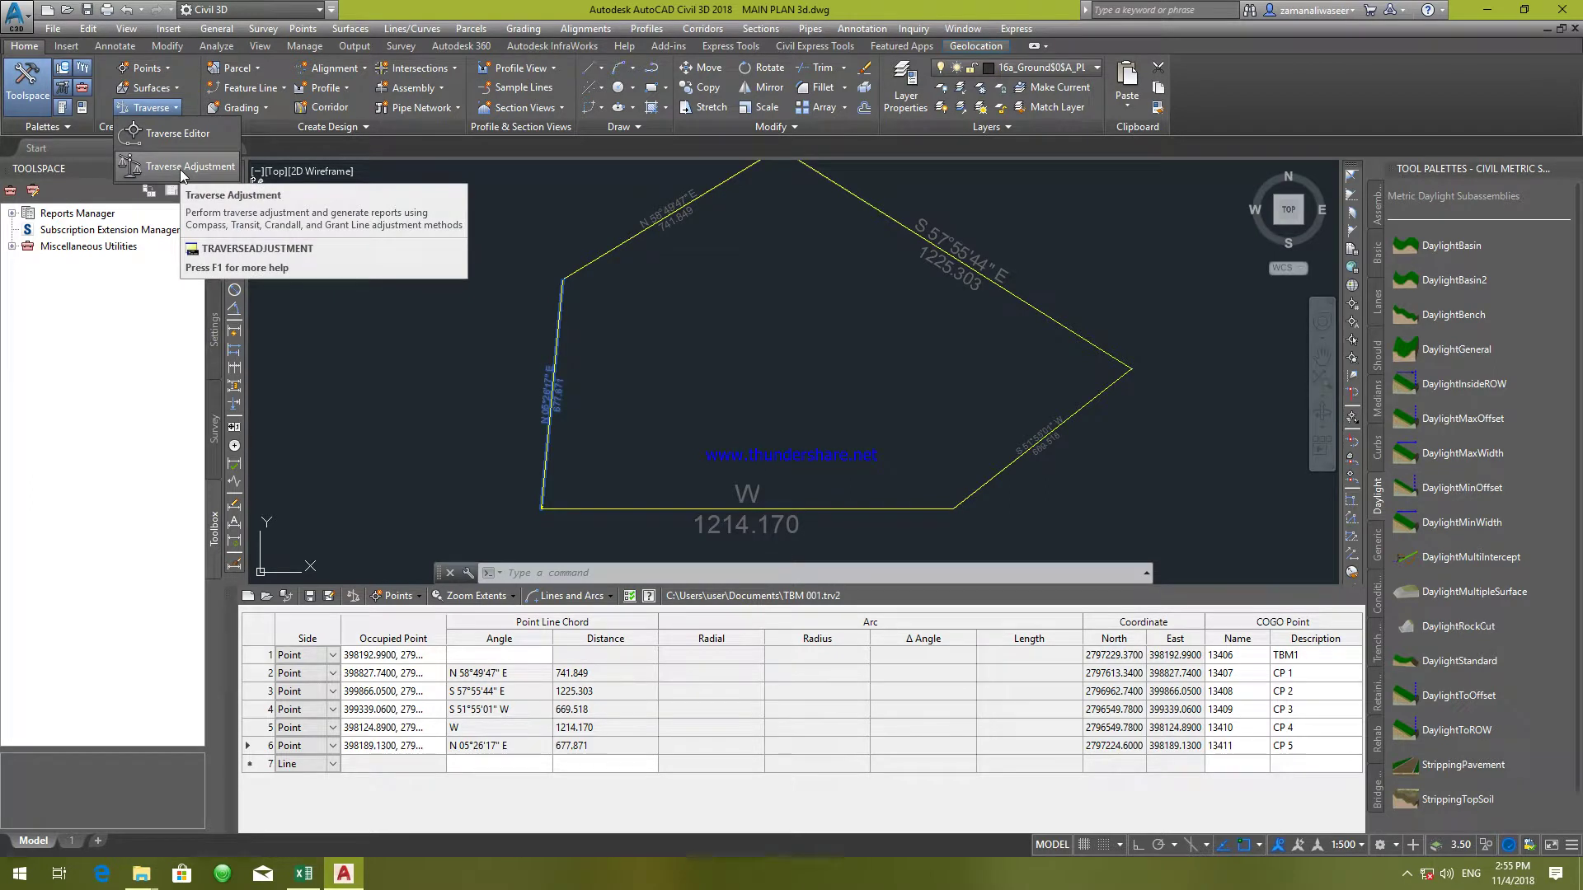
left_click(182, 171)
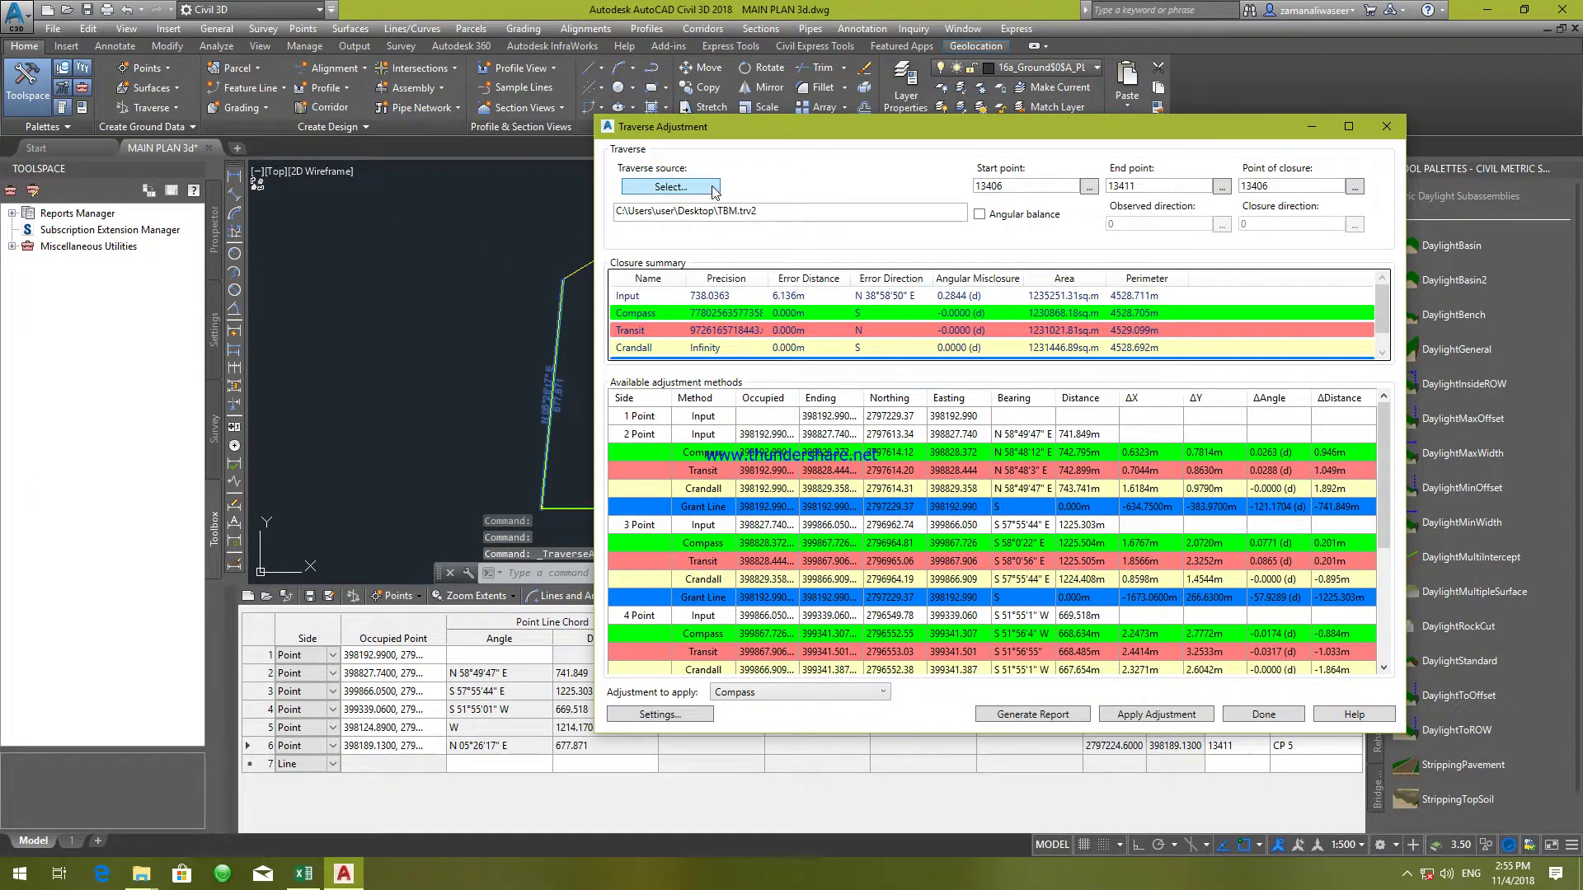
left_click(709, 188)
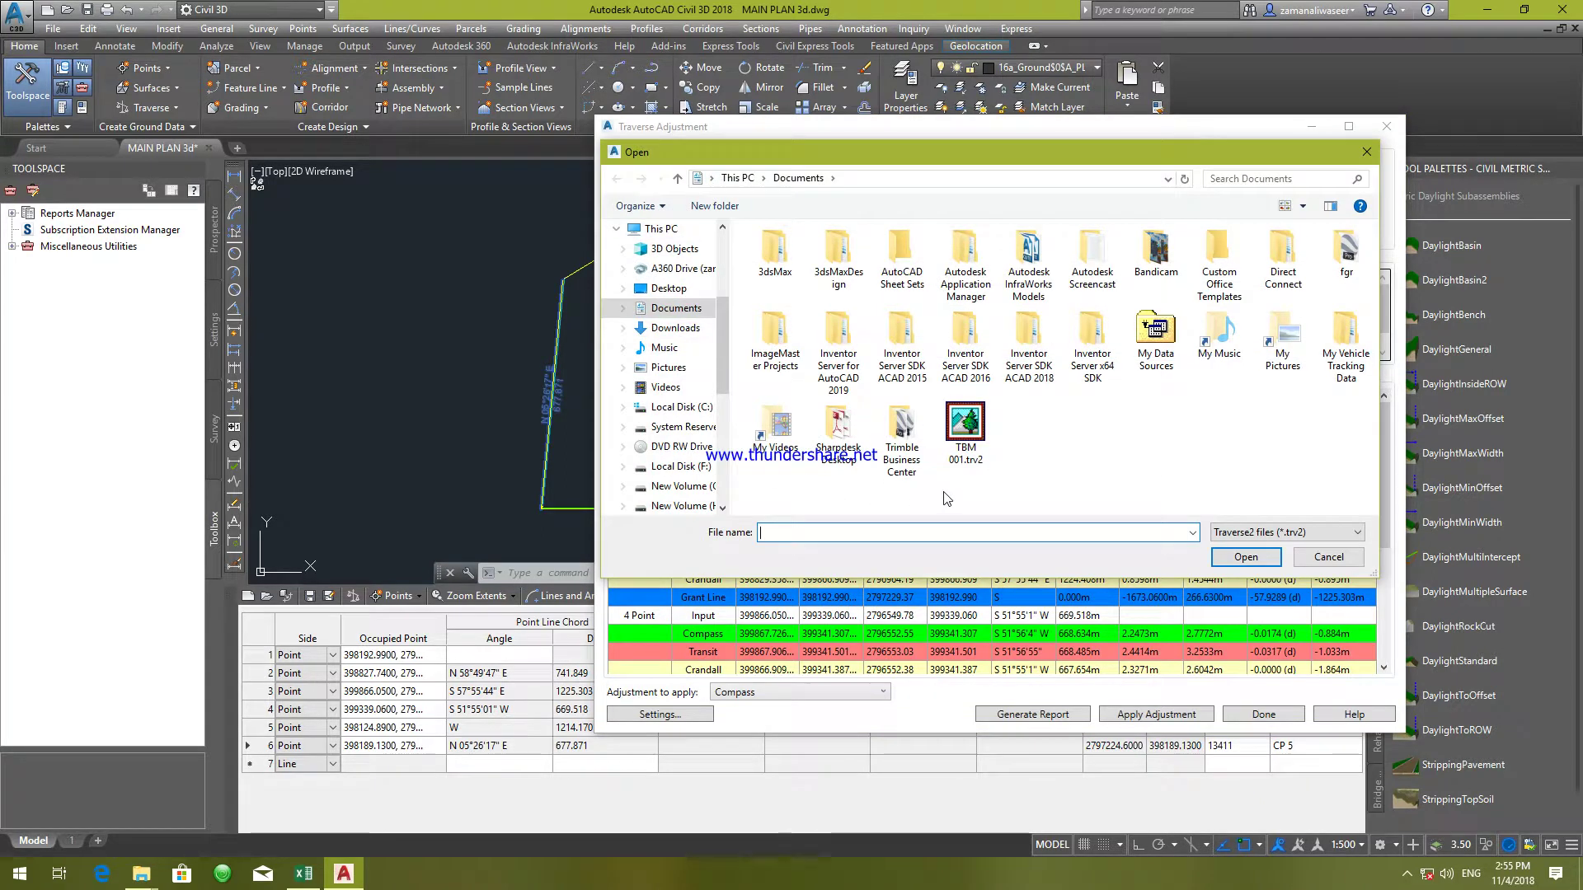
left_click(976, 448)
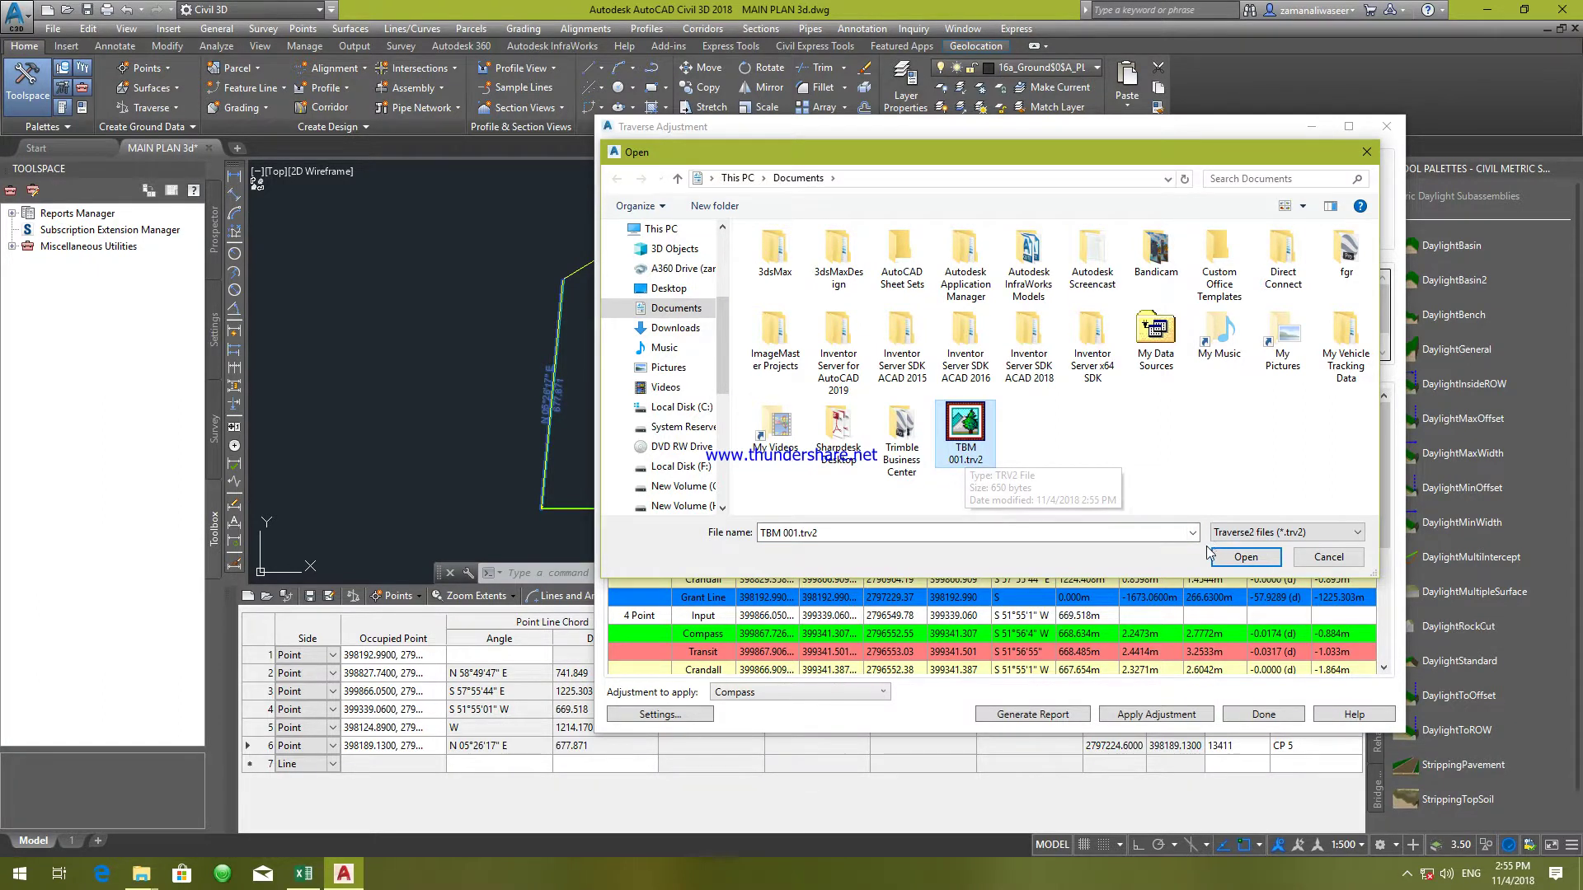
left_click(1240, 558)
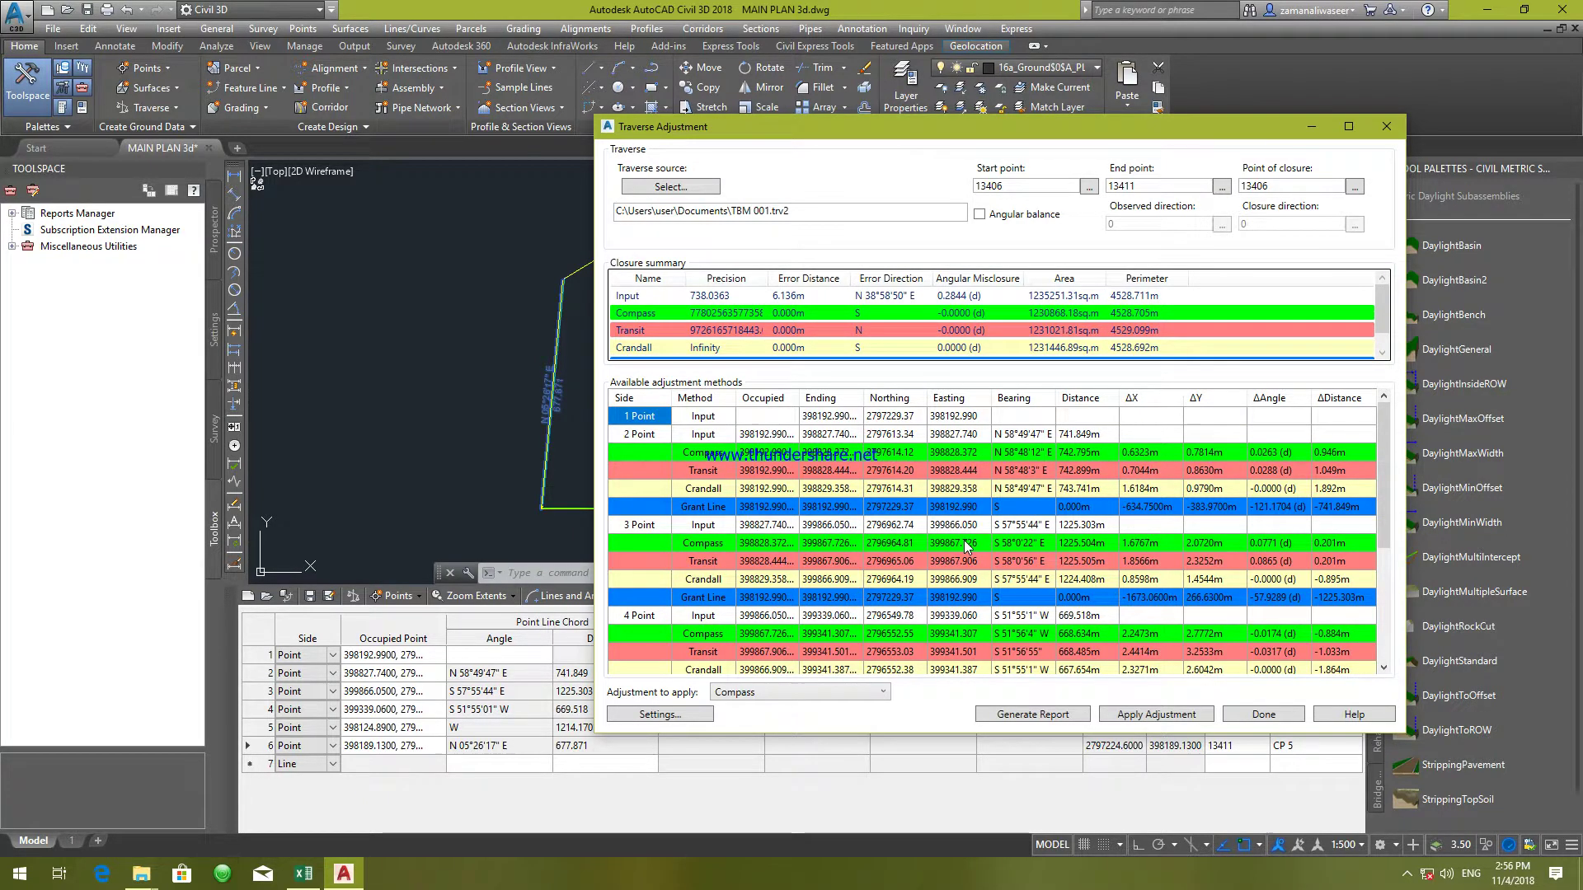
- Apply the Compass adjustment to the traverse and save the result in Documents as TBM 001-Compass.trv2
left_click(831, 697)
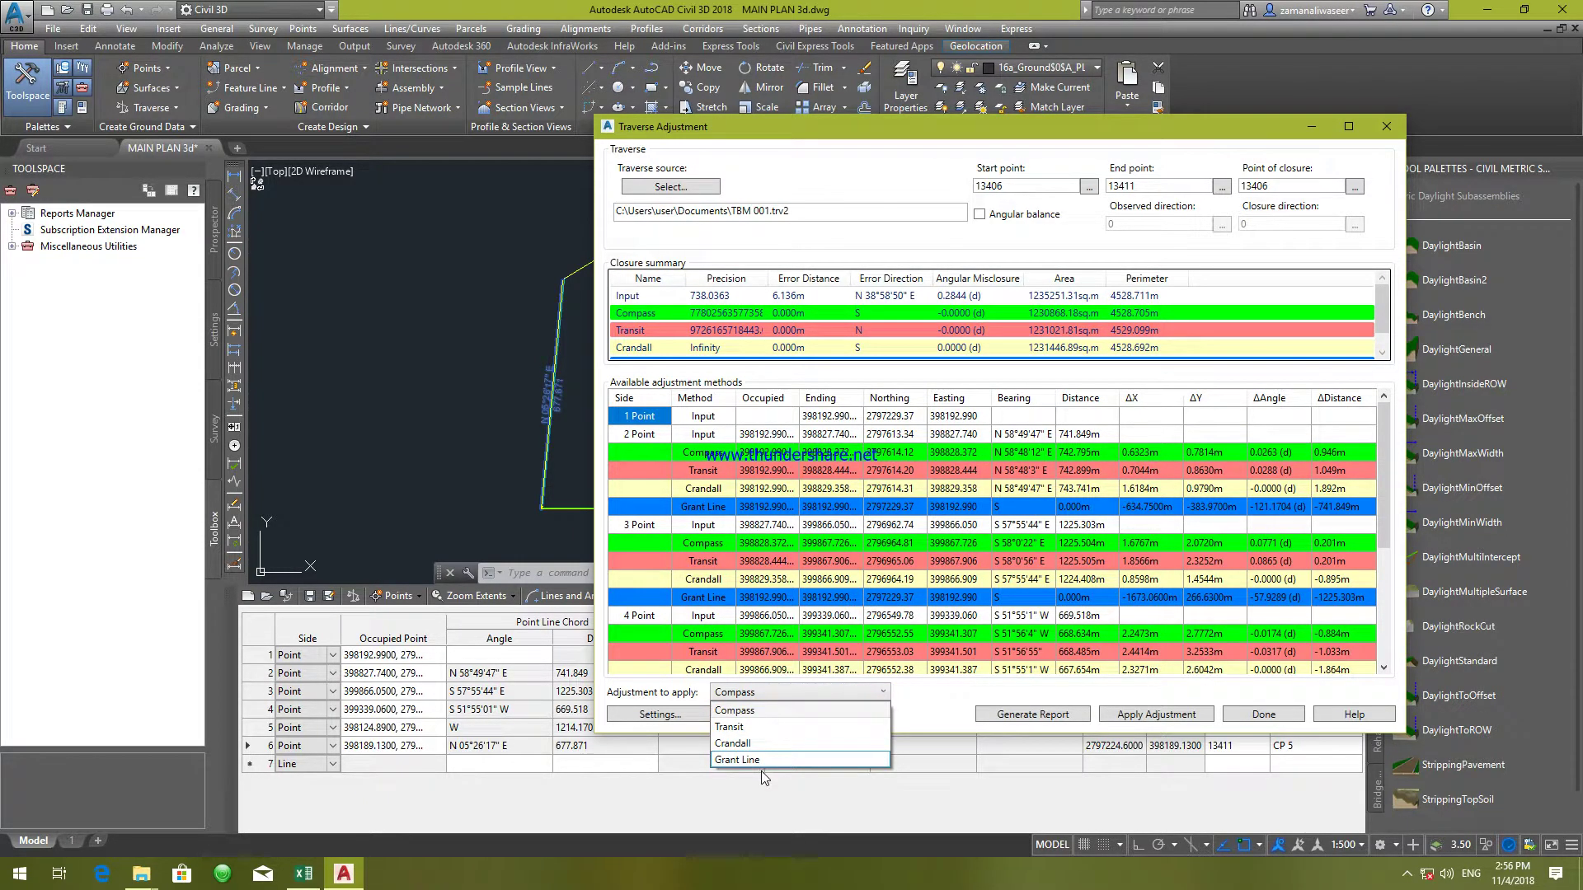
left_click(767, 714)
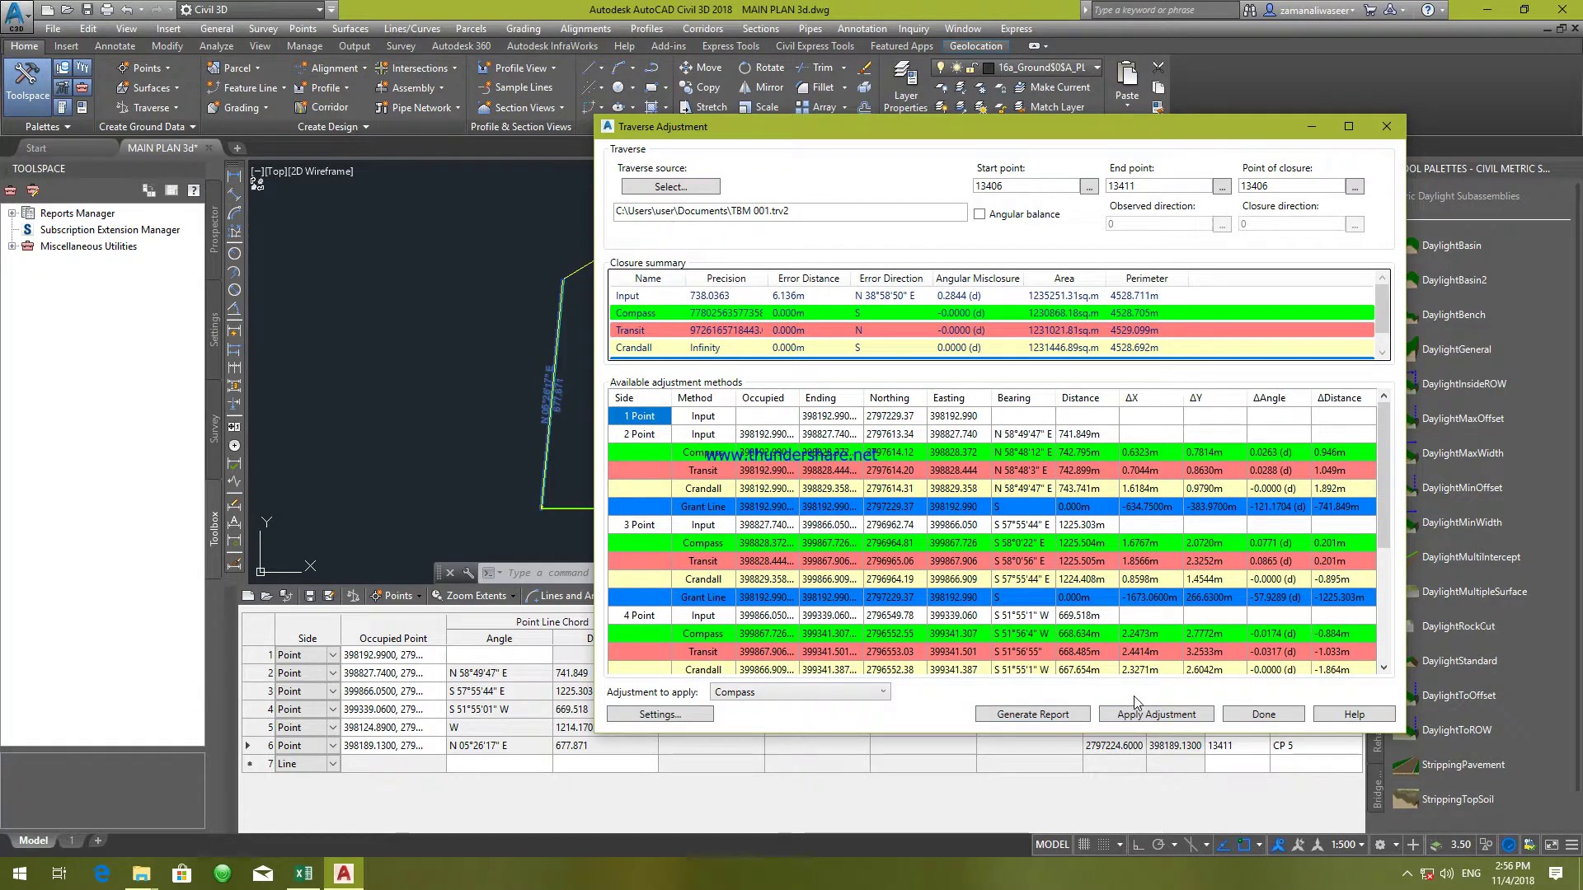
left_click(1044, 723)
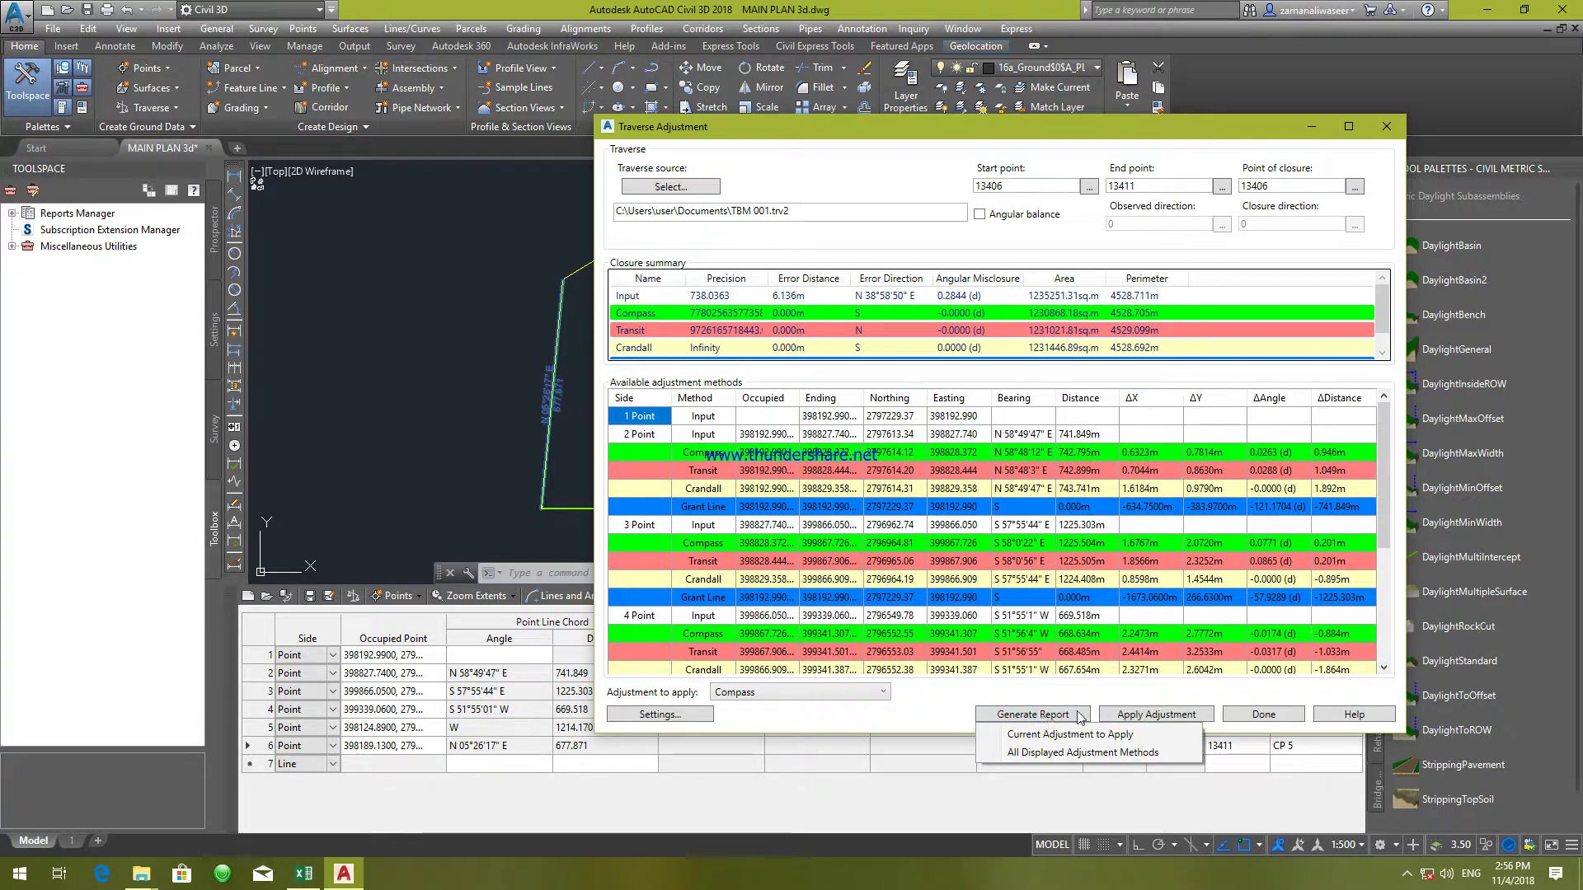
left_click(1121, 705)
left_click(1129, 715)
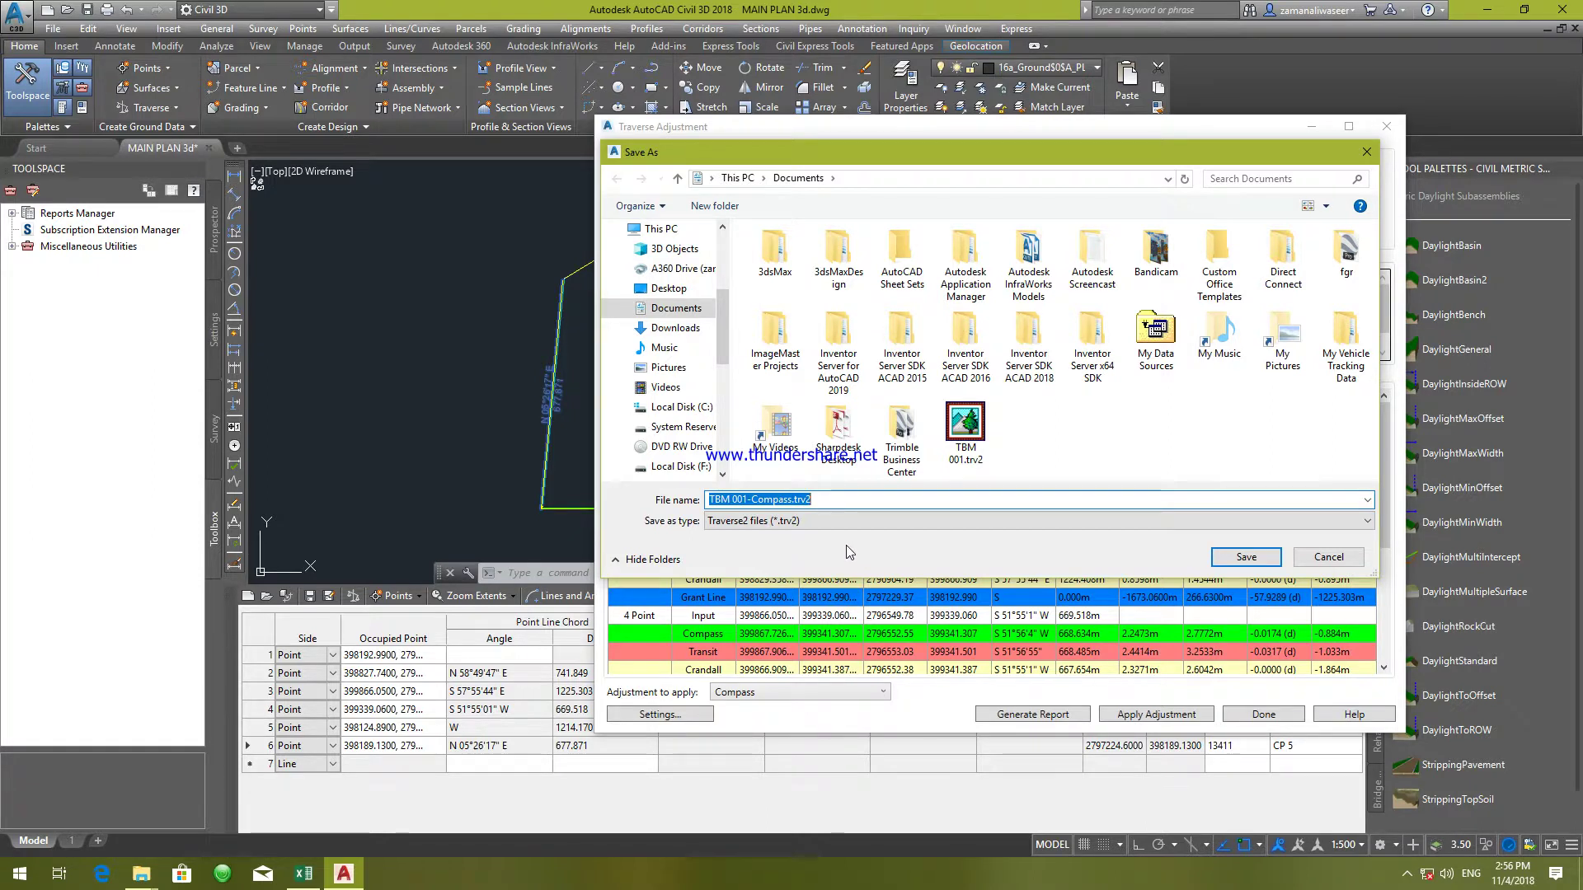
left_click(1244, 558)
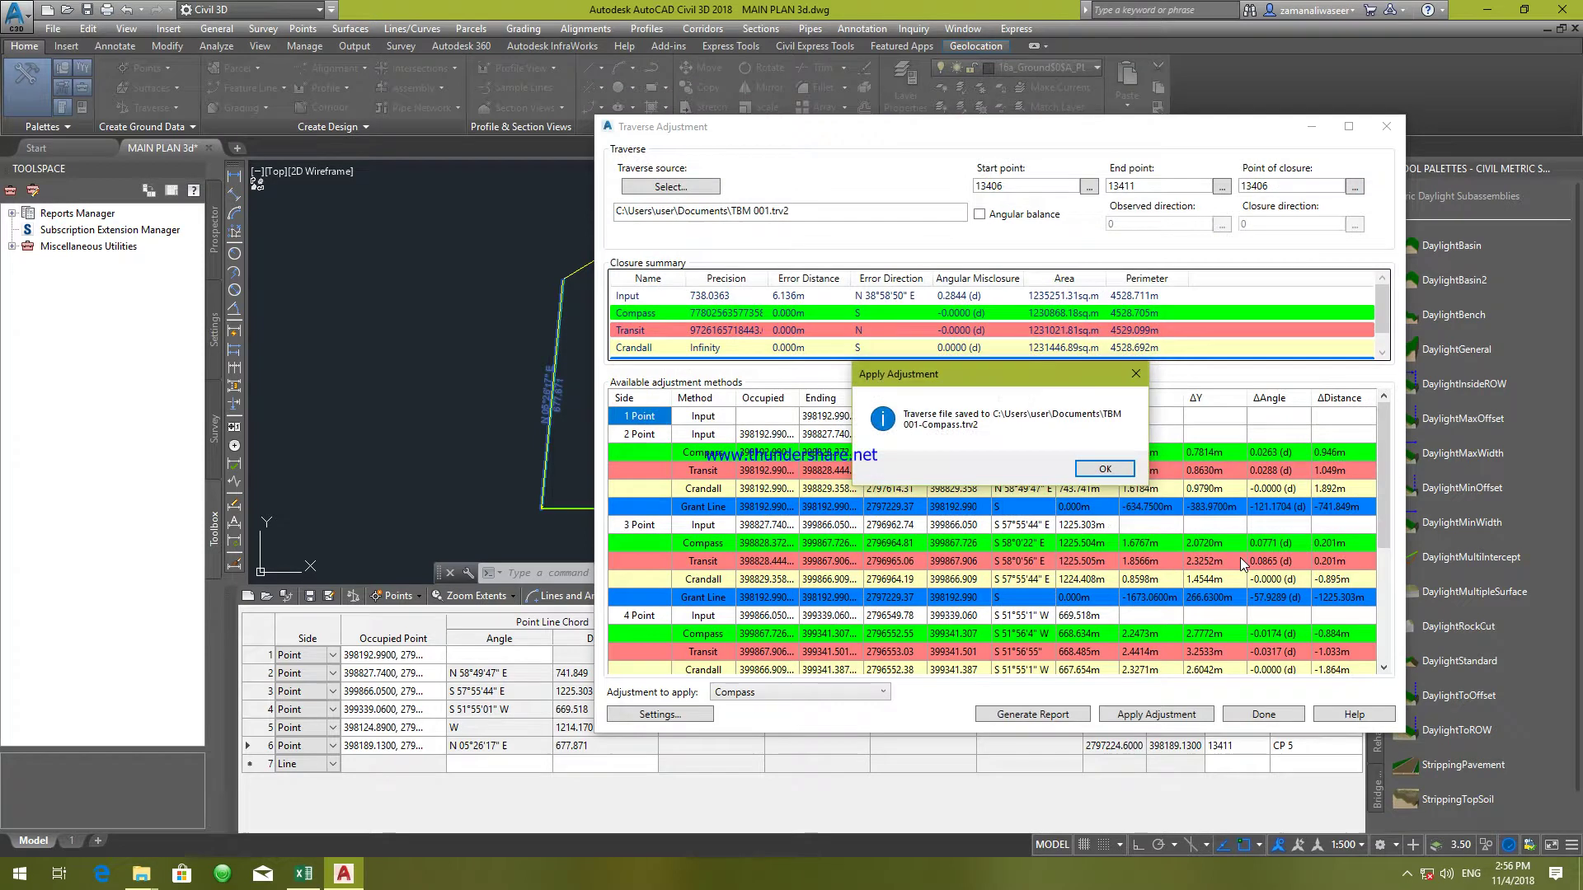
left_click(1096, 467)
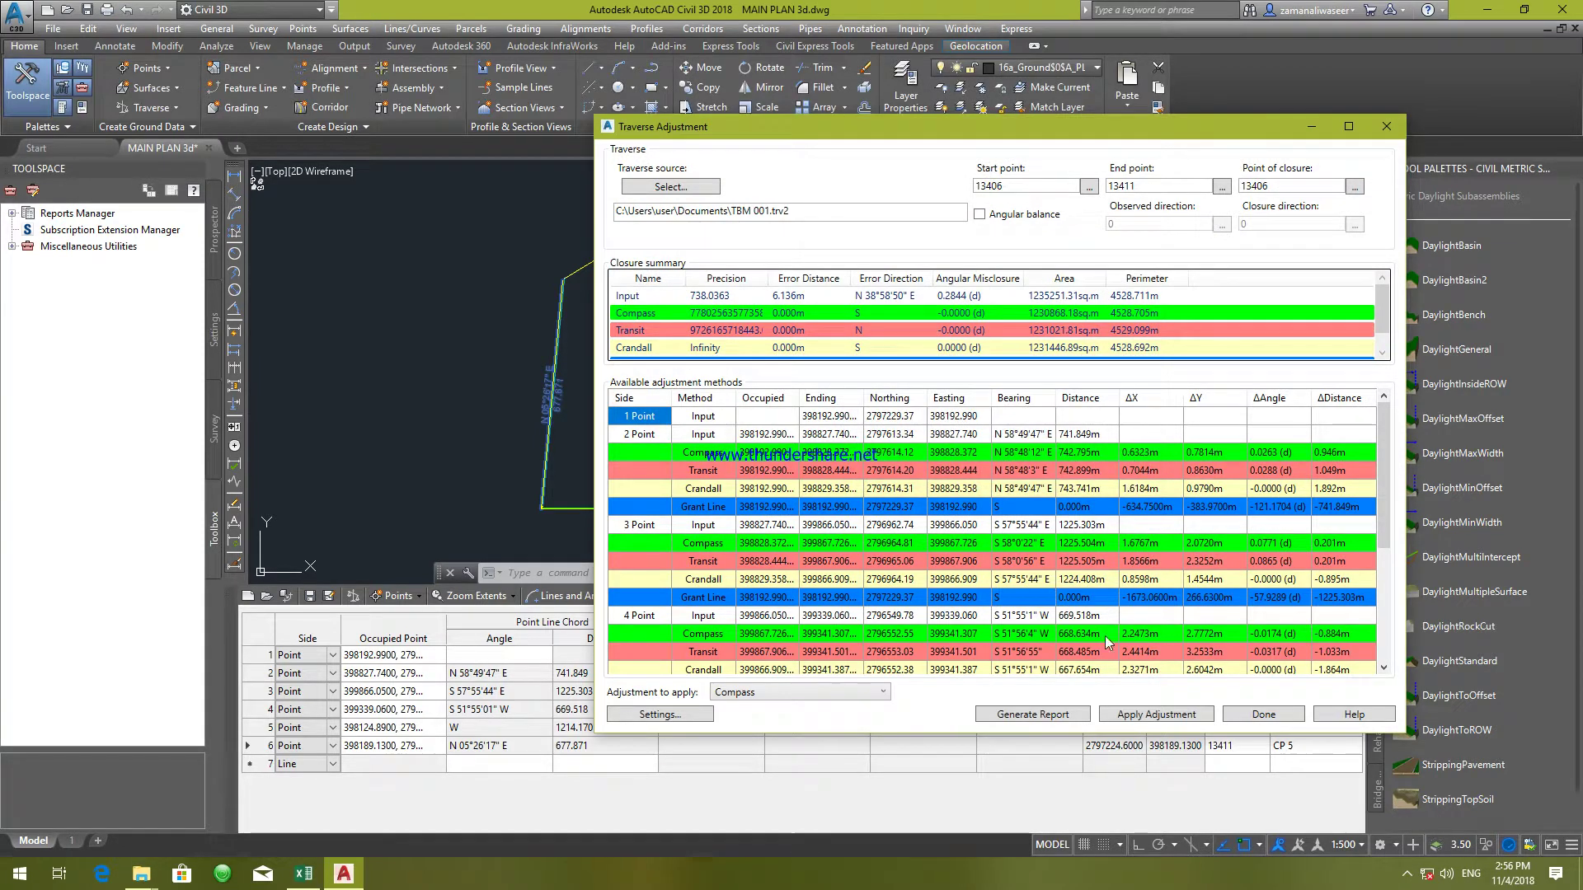
- Try to generate a report of the current adjustment to apply as adjustmentReport.html in Documents, and finish the Traverse Adjustment
left_click(1052, 713)
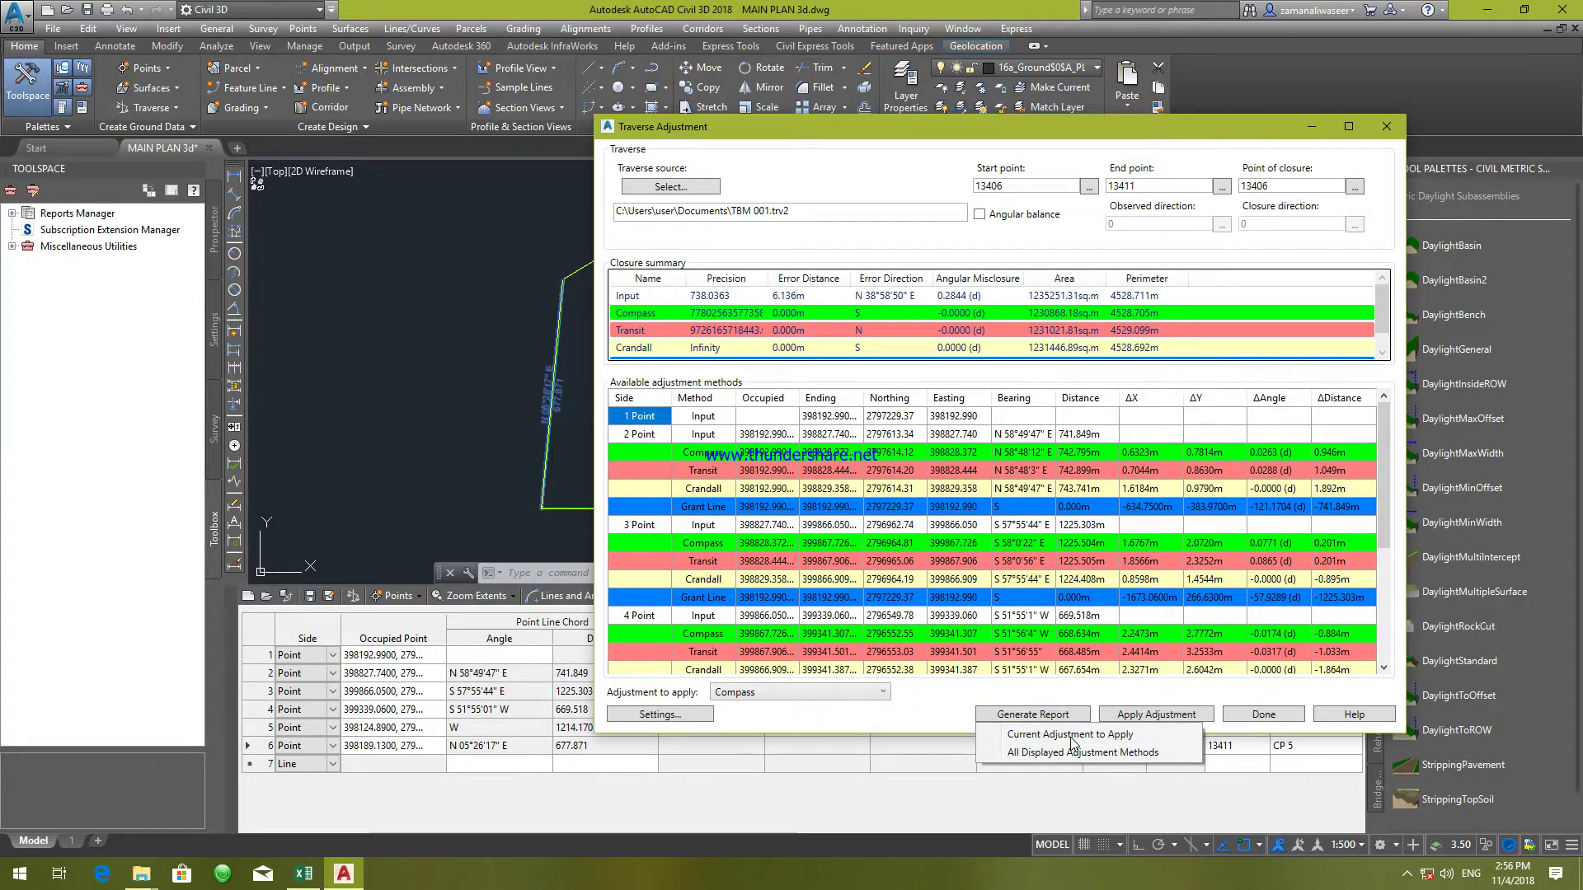
left_click(1071, 736)
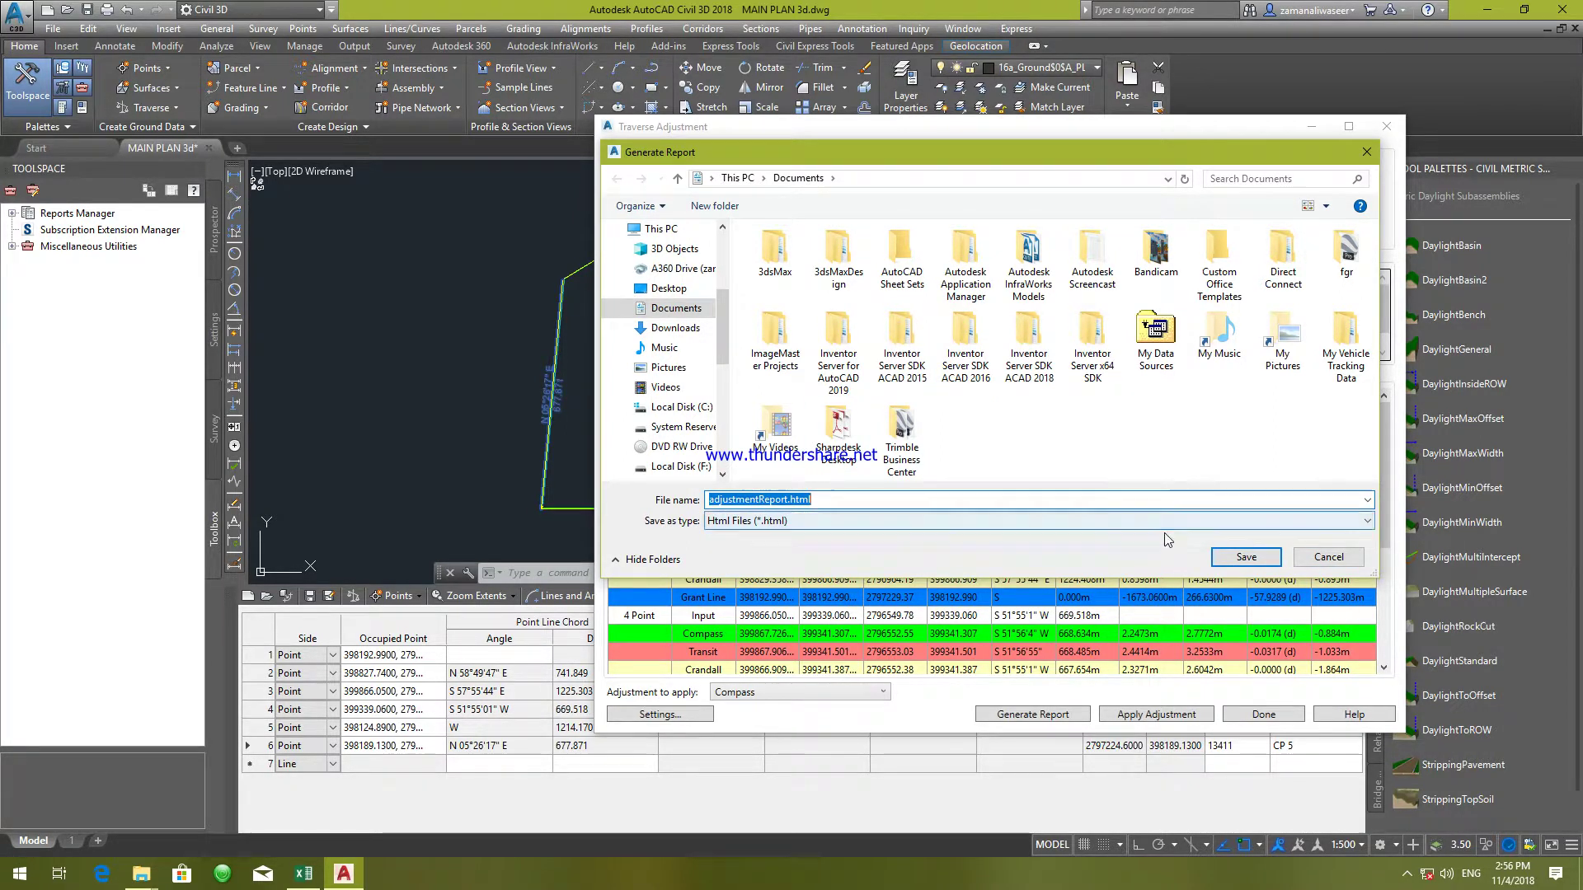
left_click(1246, 557)
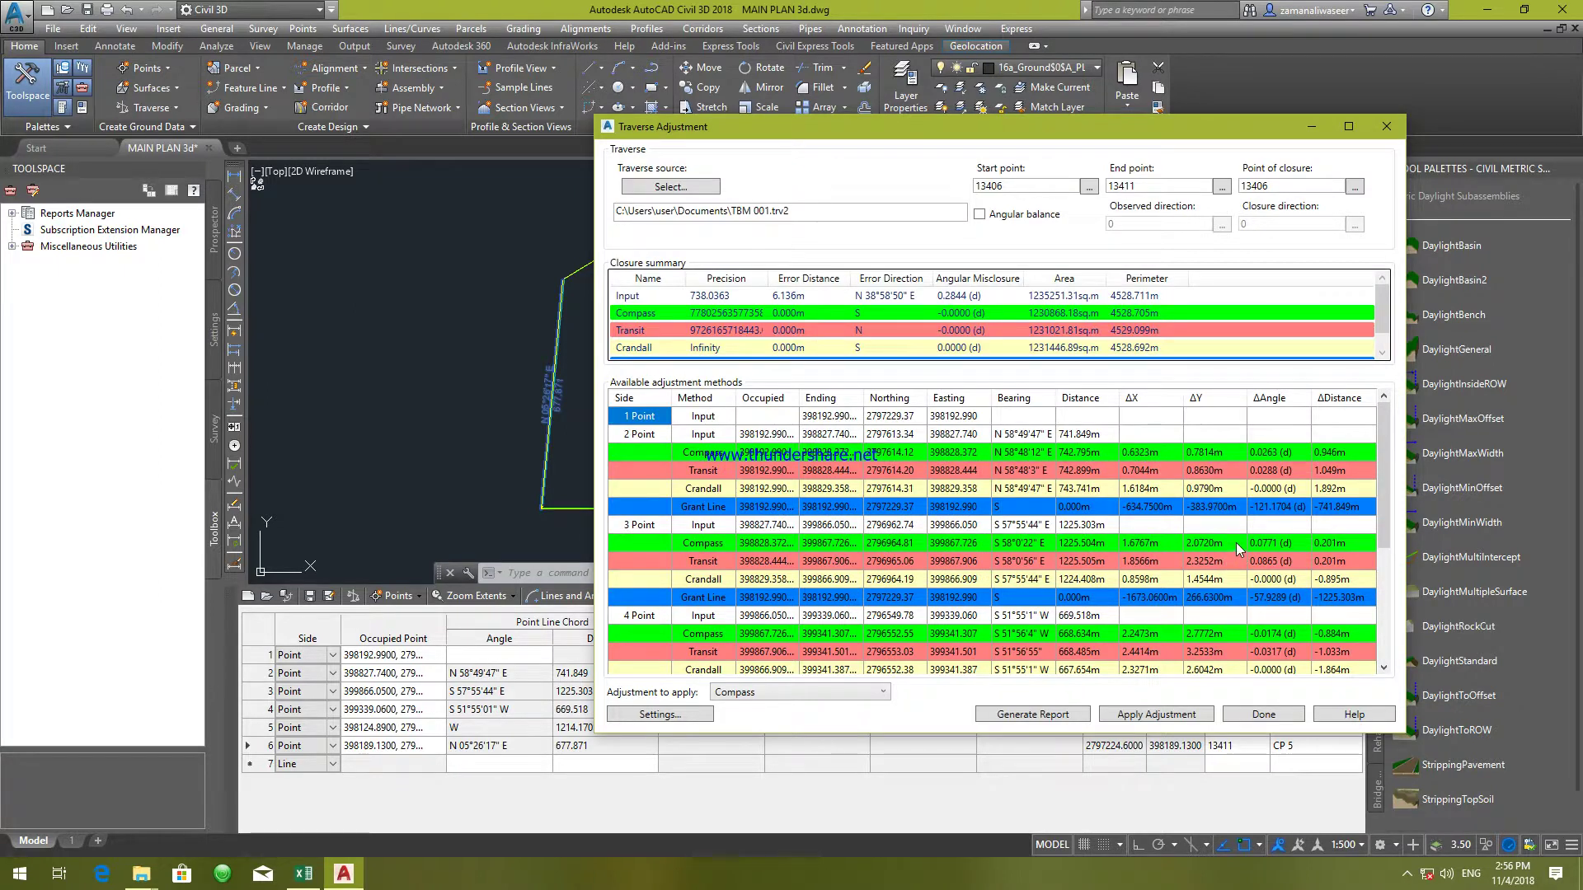
left_click(1271, 715)
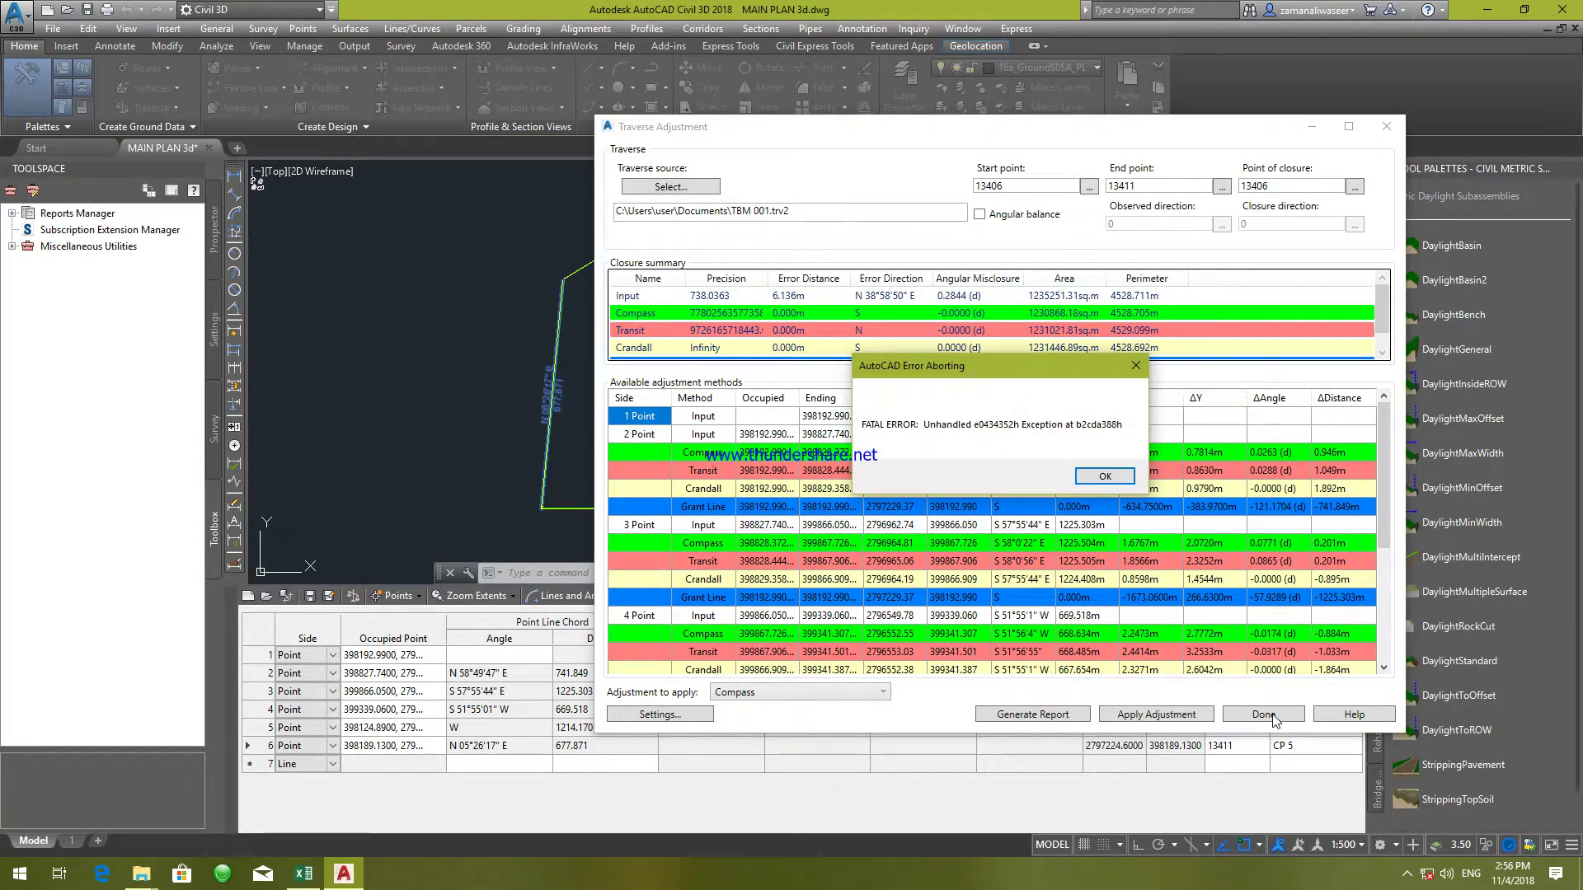
- Save the drawing changes to the recovery file MAIN PLAN 3d_recover.dwg and close the error report without sending it
left_click(1095, 475)
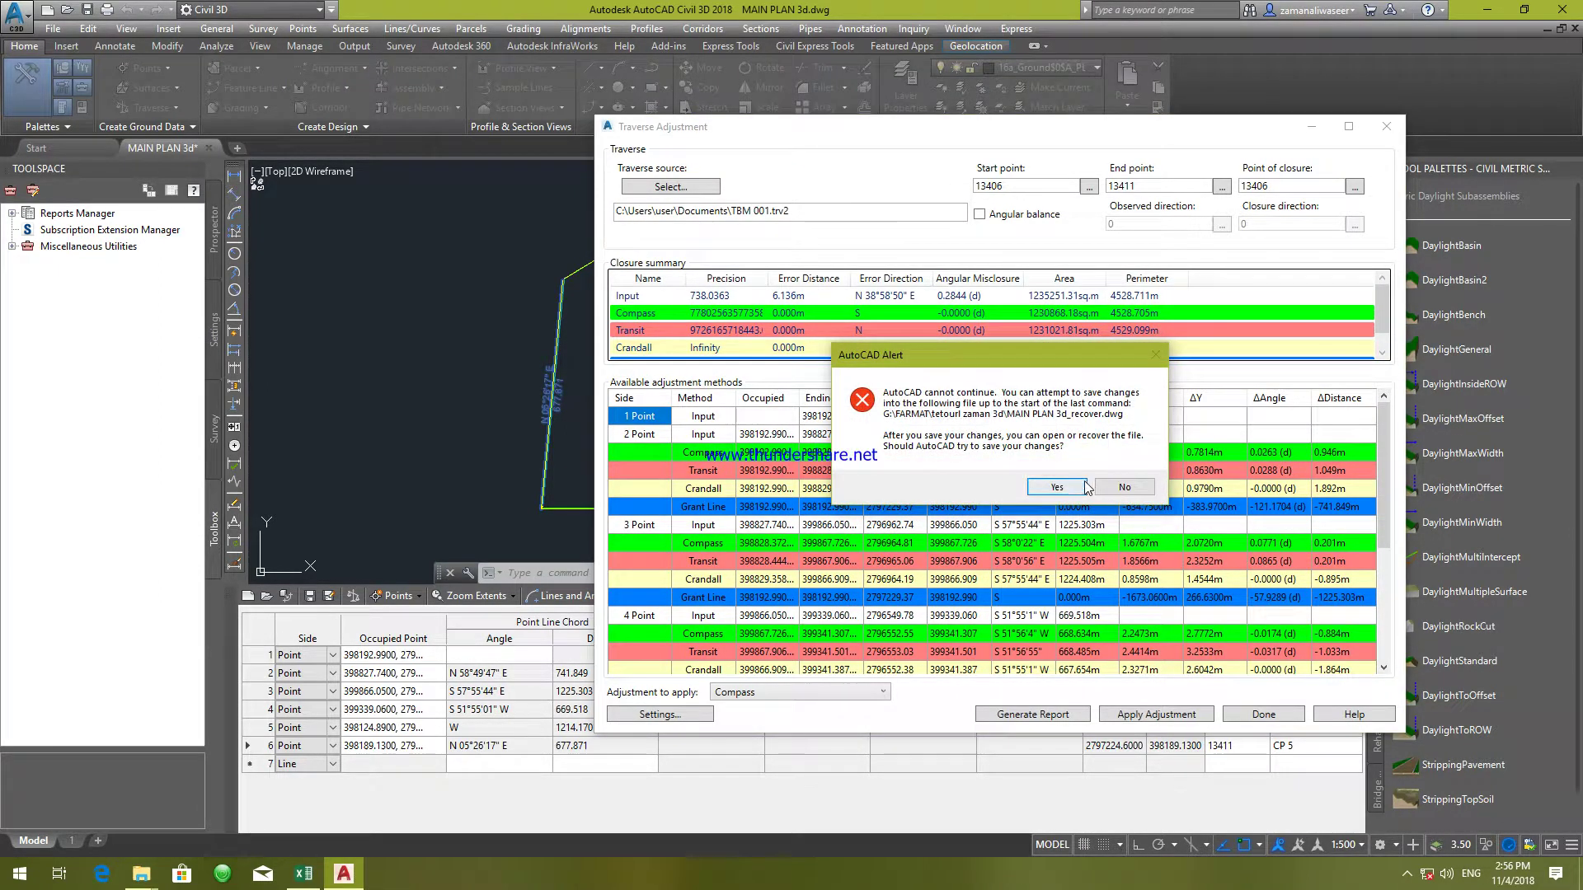
left_click(1063, 490)
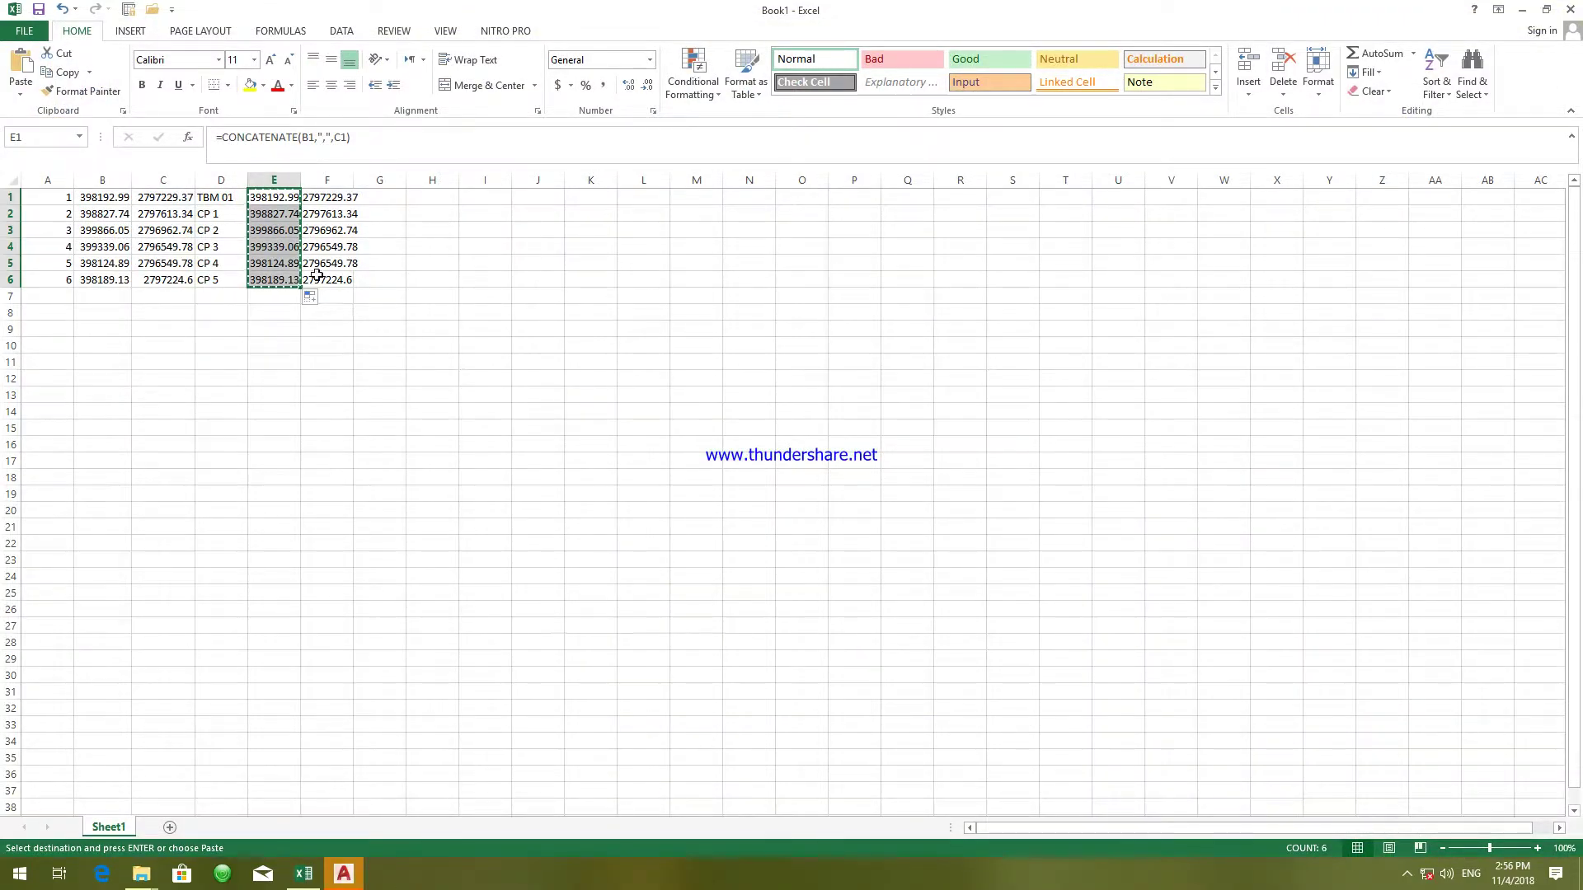
left_click(1523, 10)
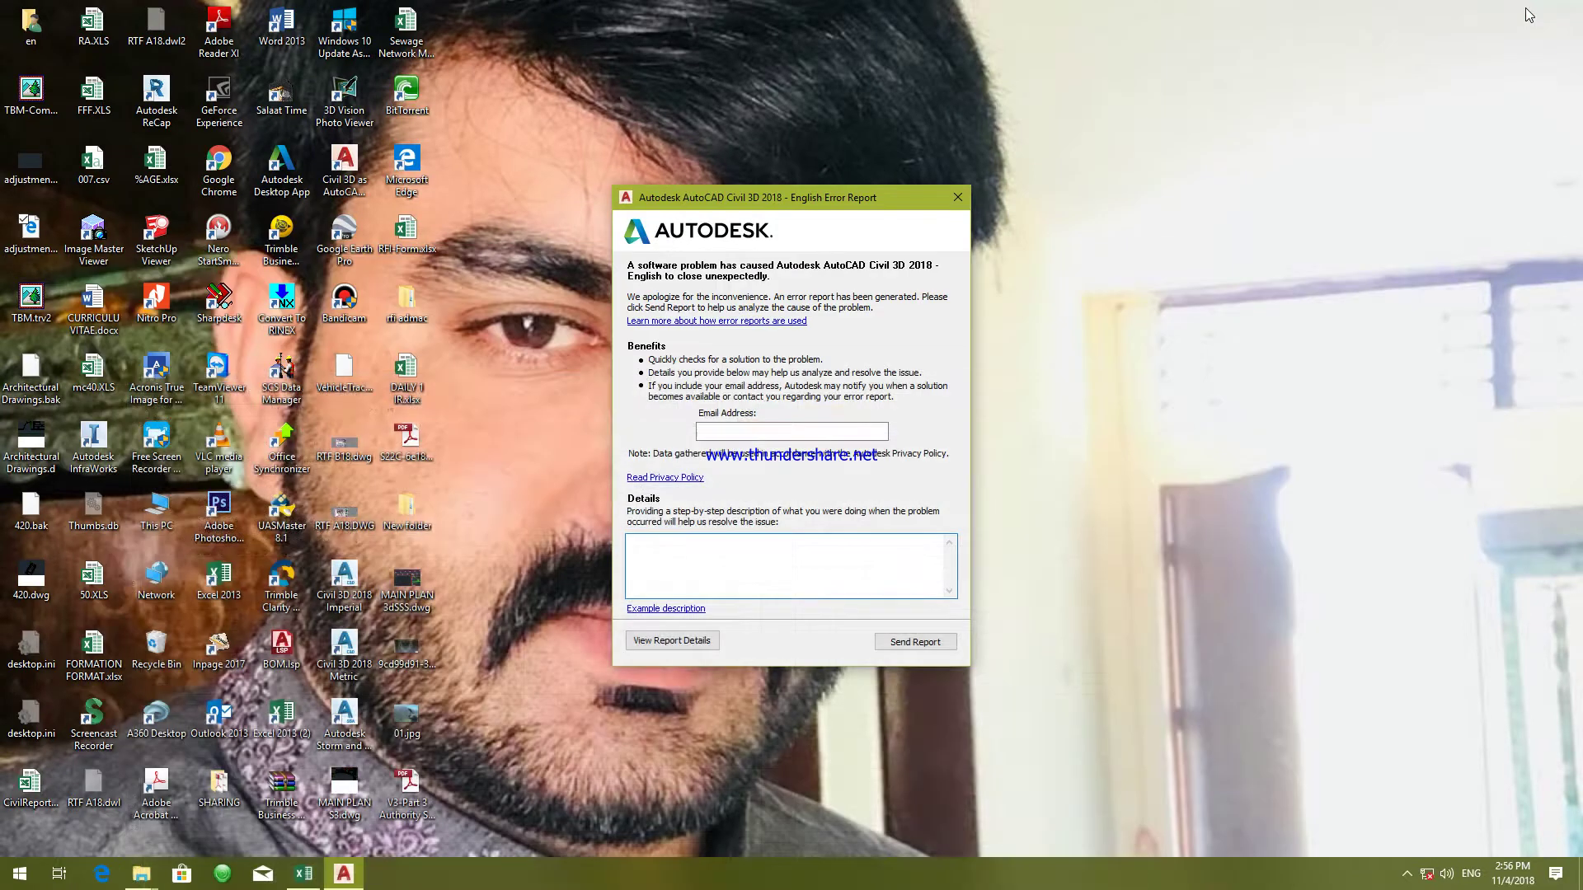
left_click(957, 197)
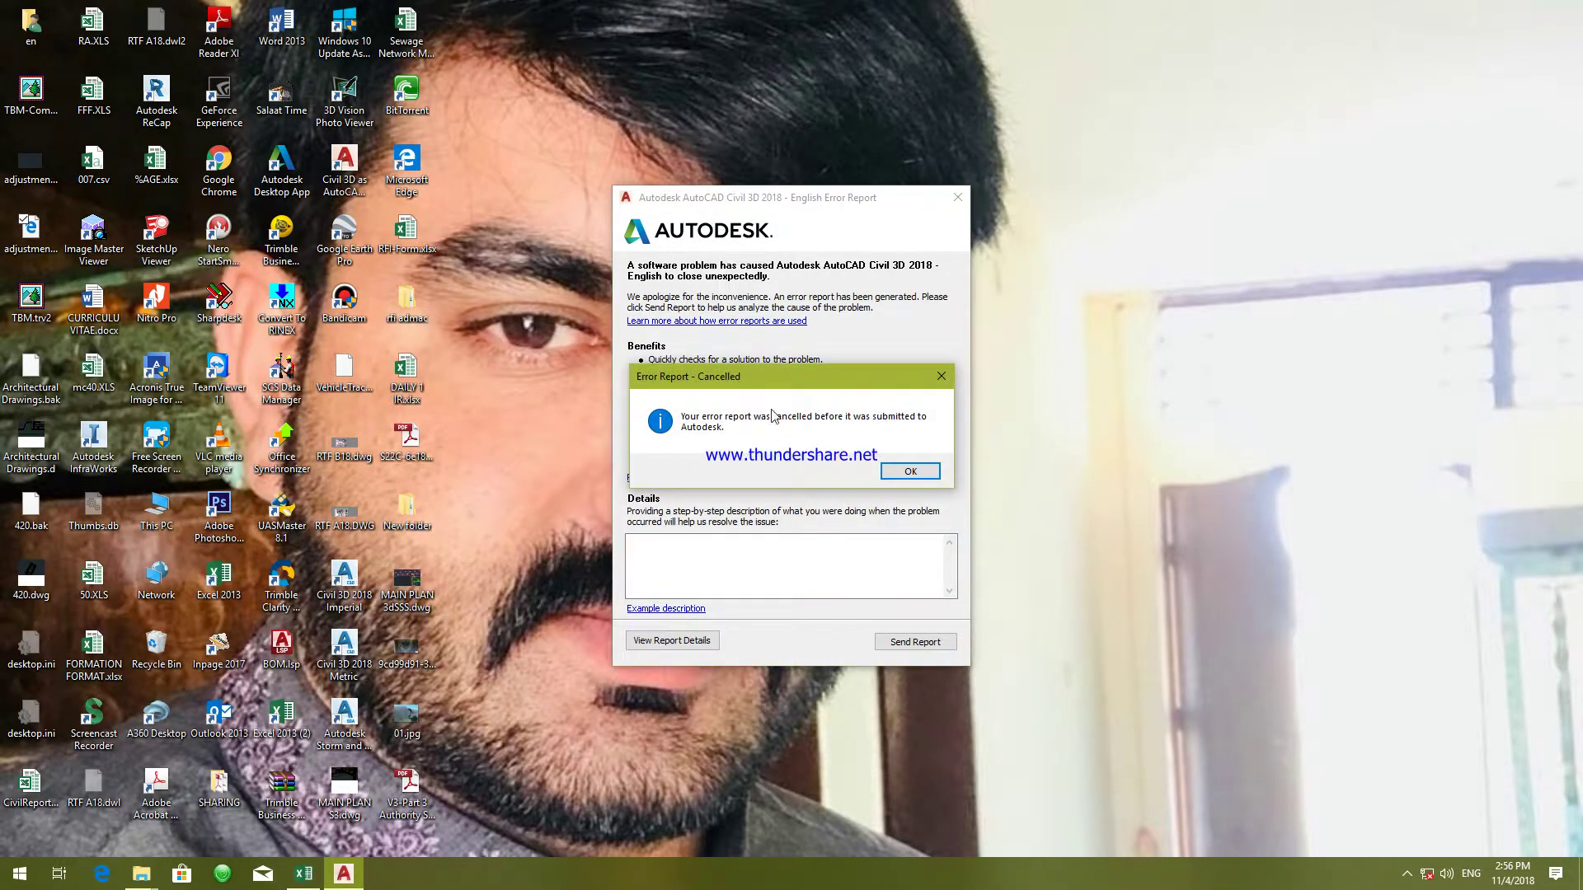
left_click(915, 472)
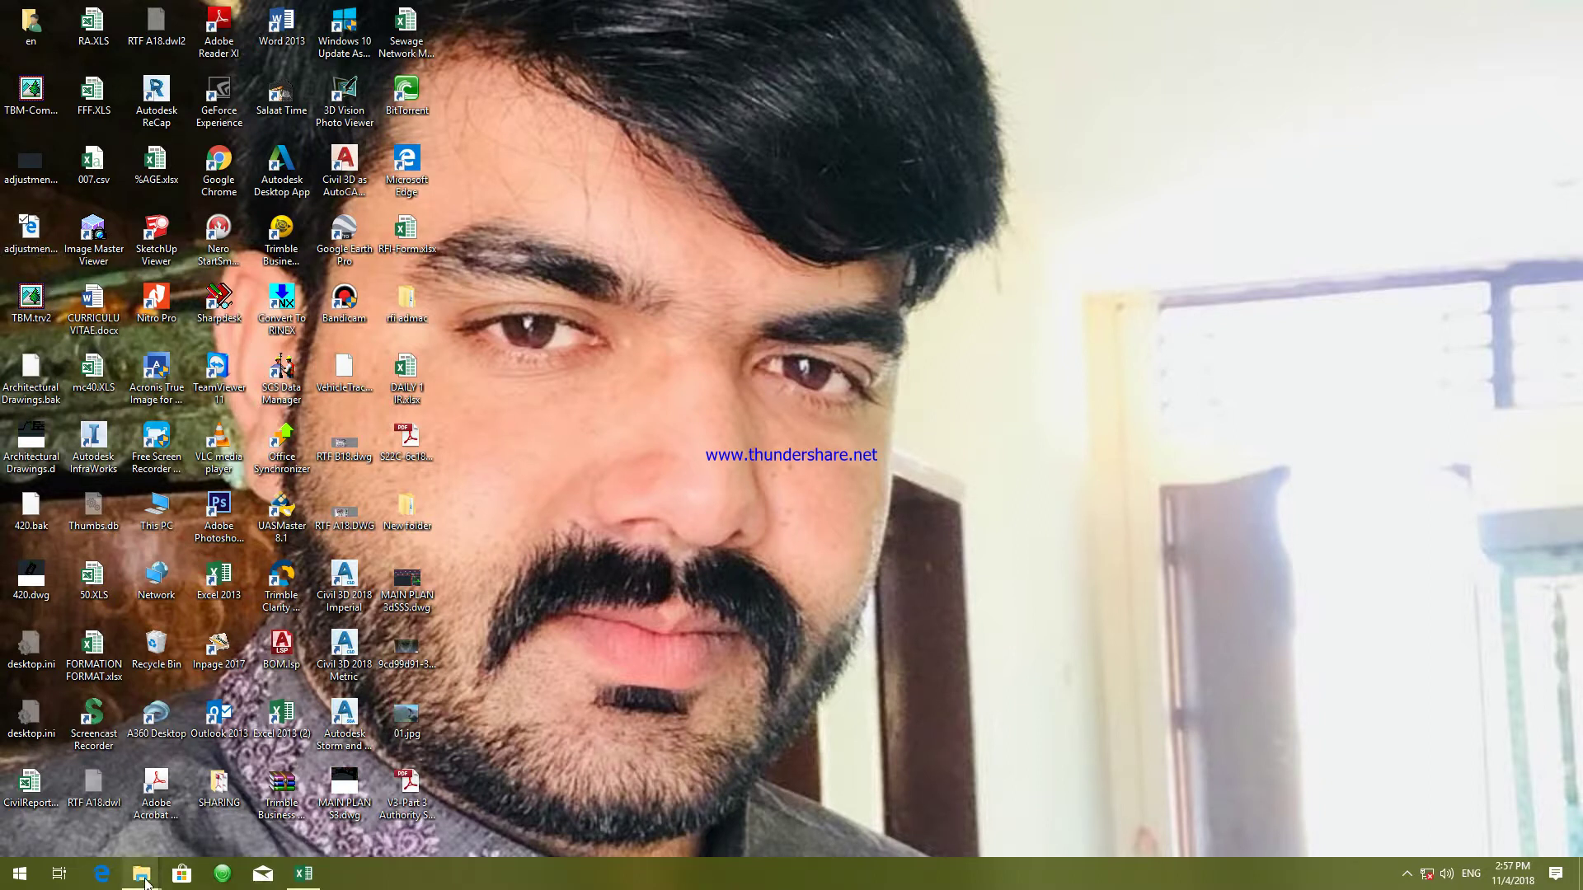
- Switch to File Explorer and look through the Documents folder for the saved traverse and adjustment report files
mouse_move(141, 874)
mouse_move(234, 755)
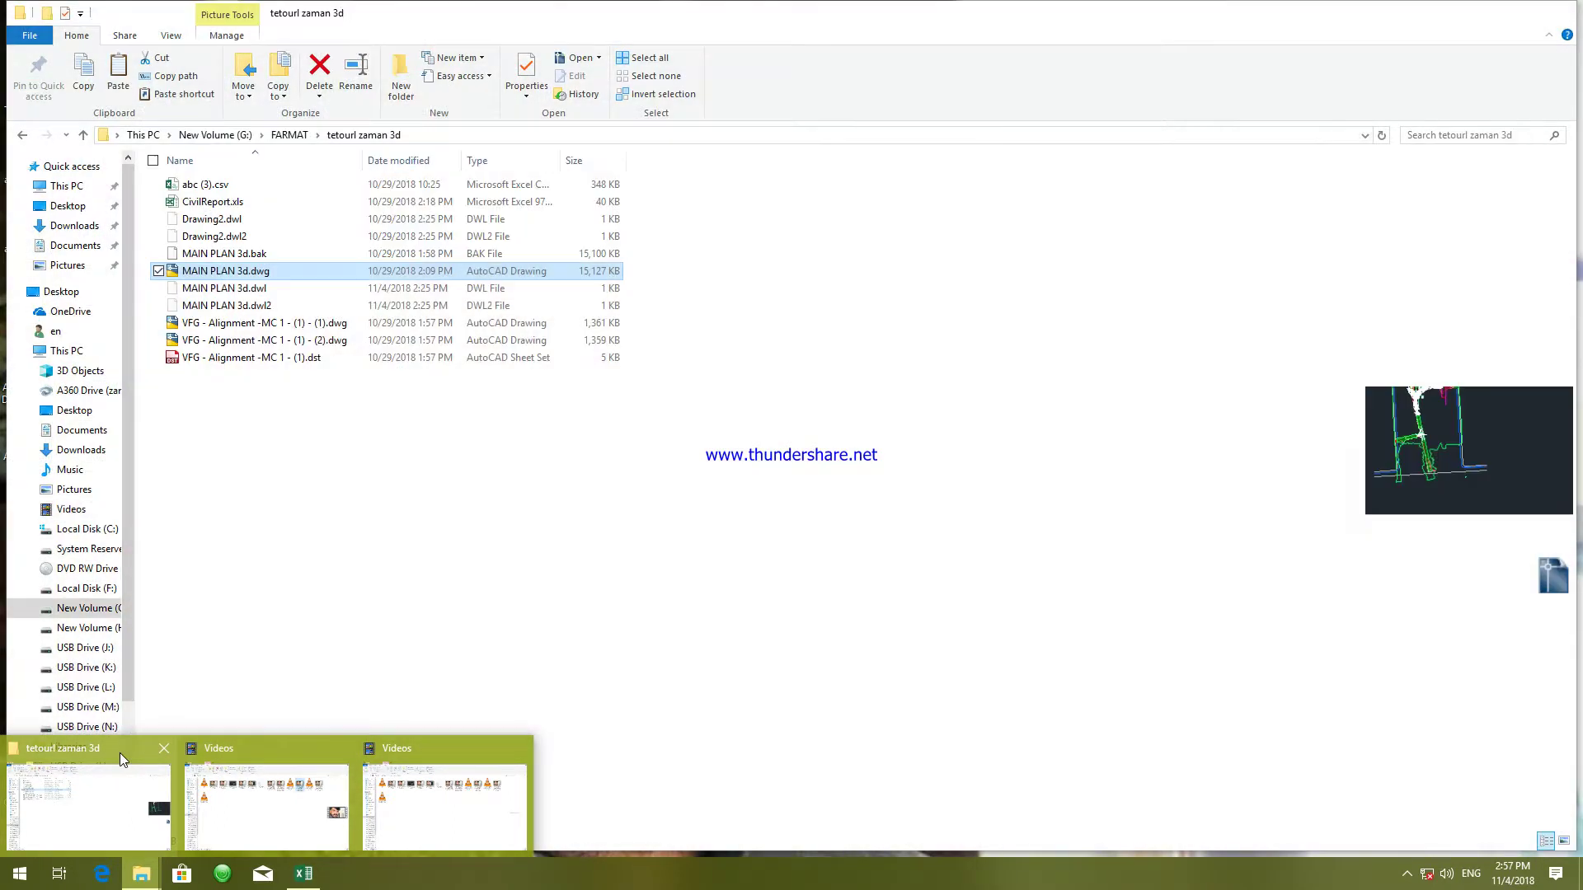
left_click(120, 754)
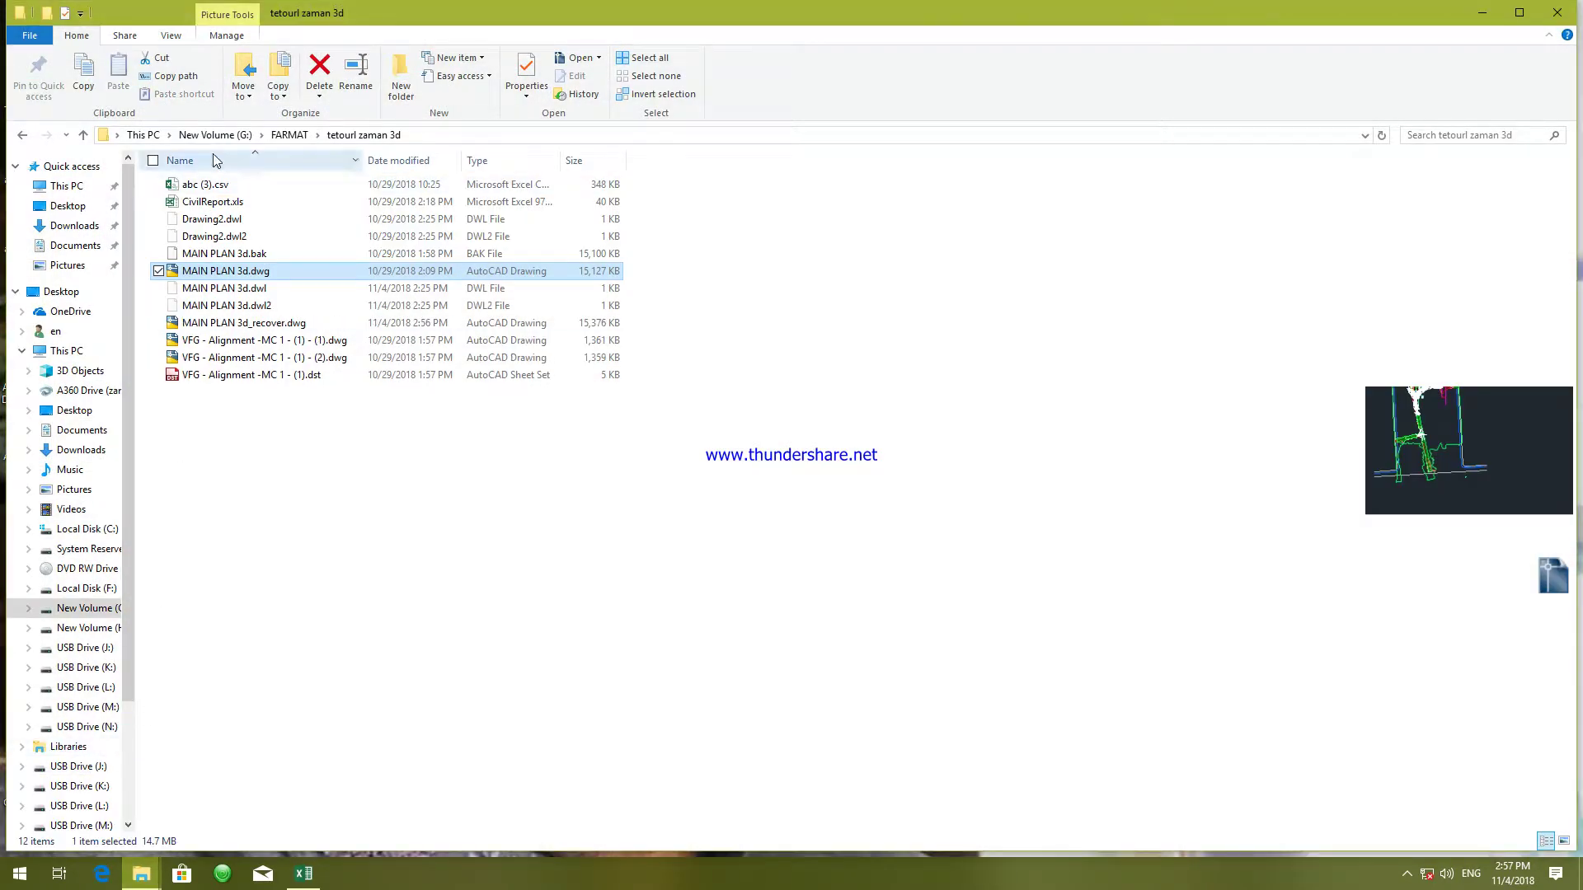
left_click(71, 247)
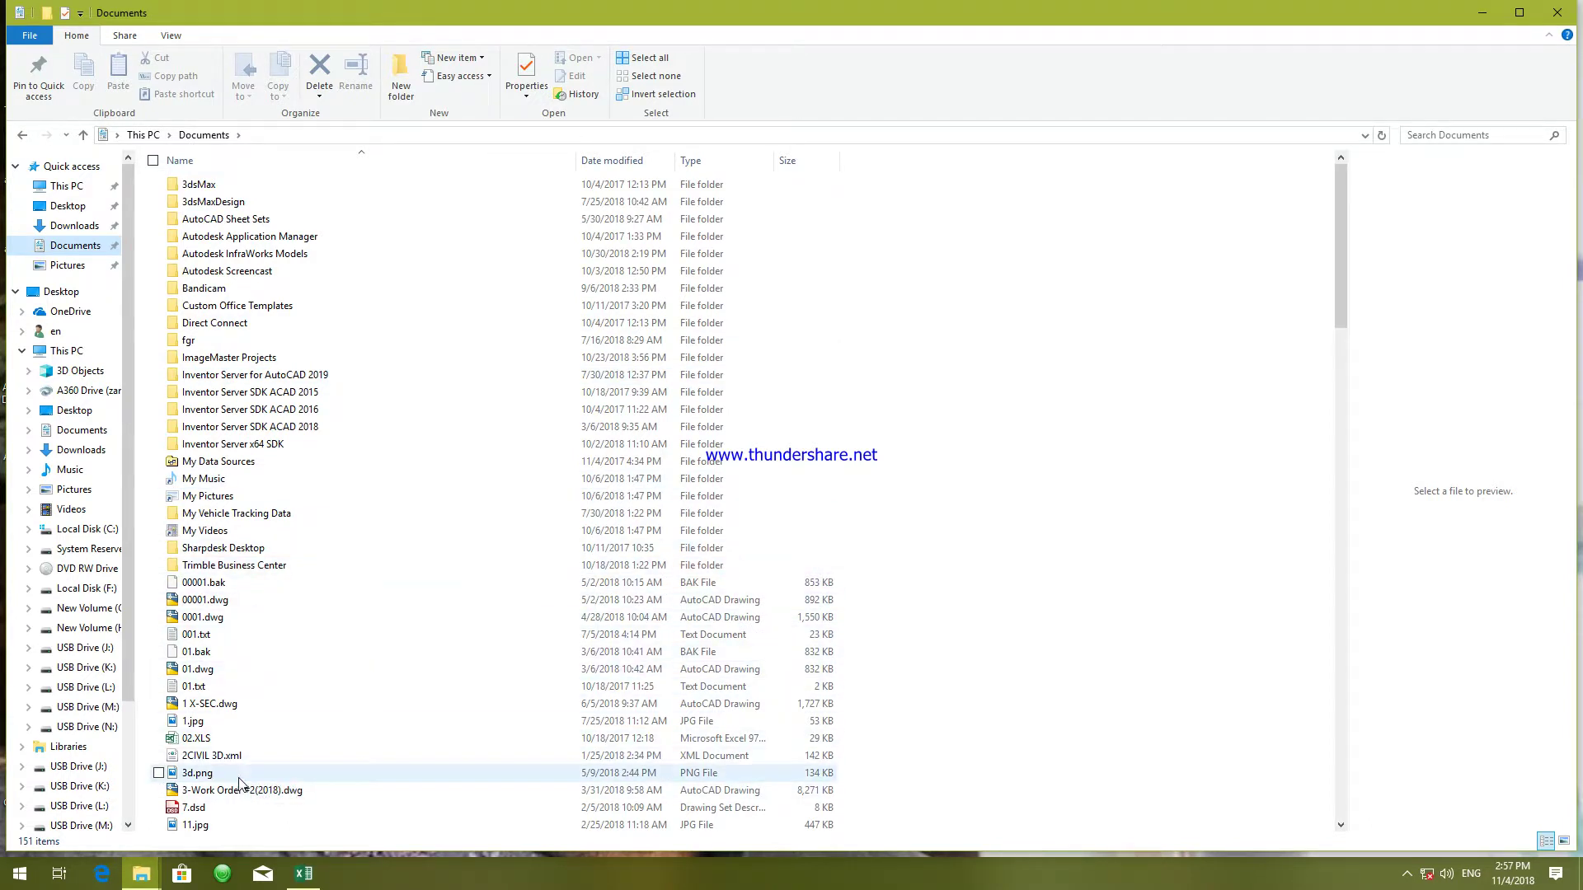
scroll(307, 739, "down", 3)
scroll(308, 739, "down", 4)
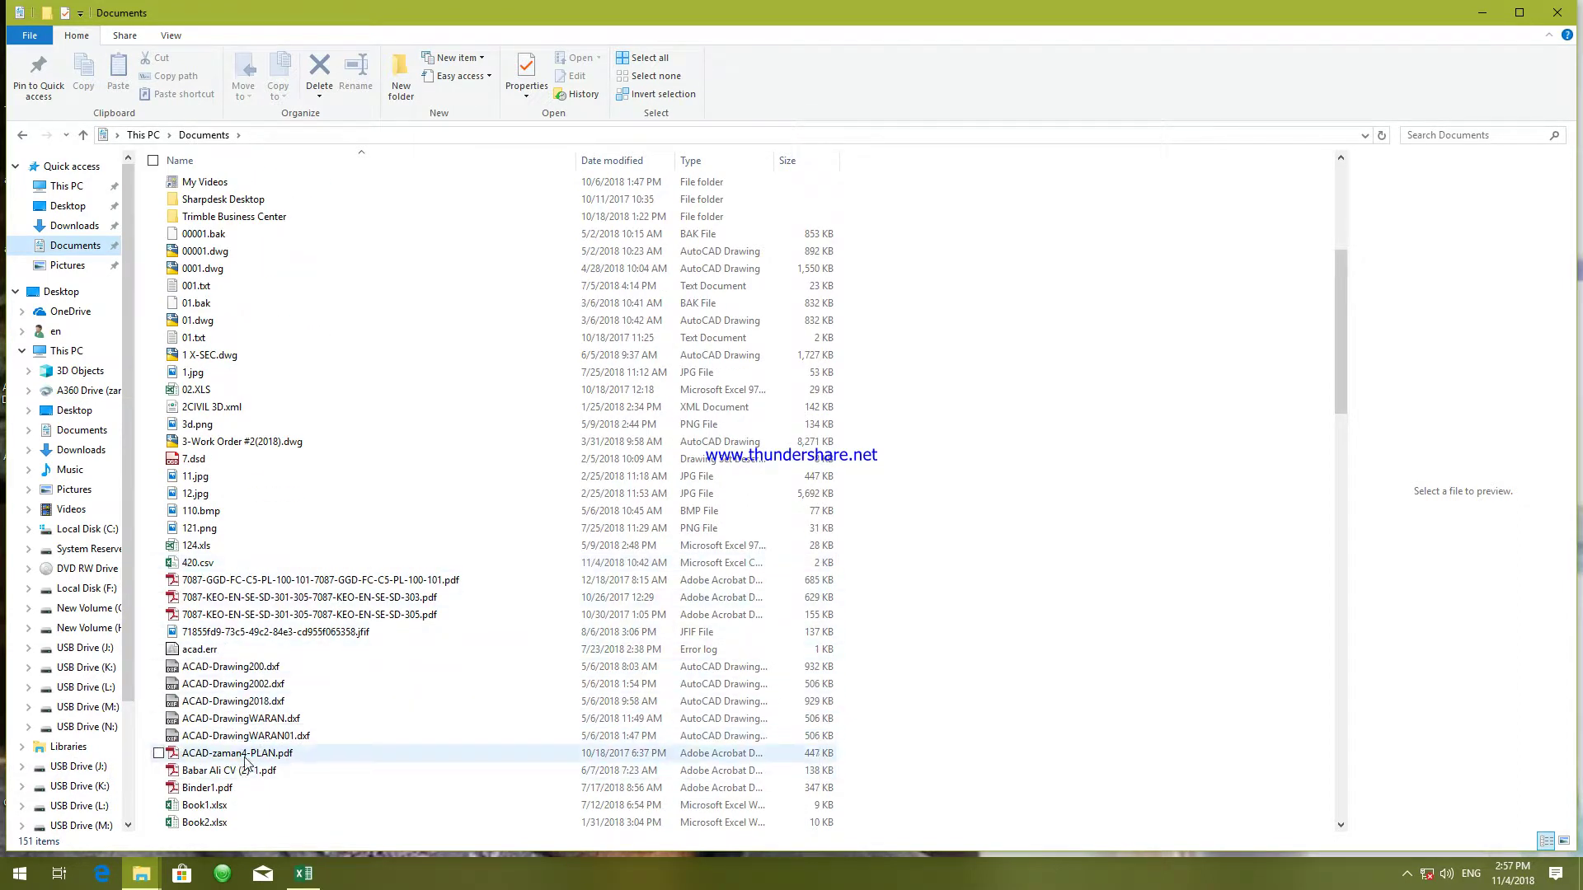
scroll(260, 584, "down", 6)
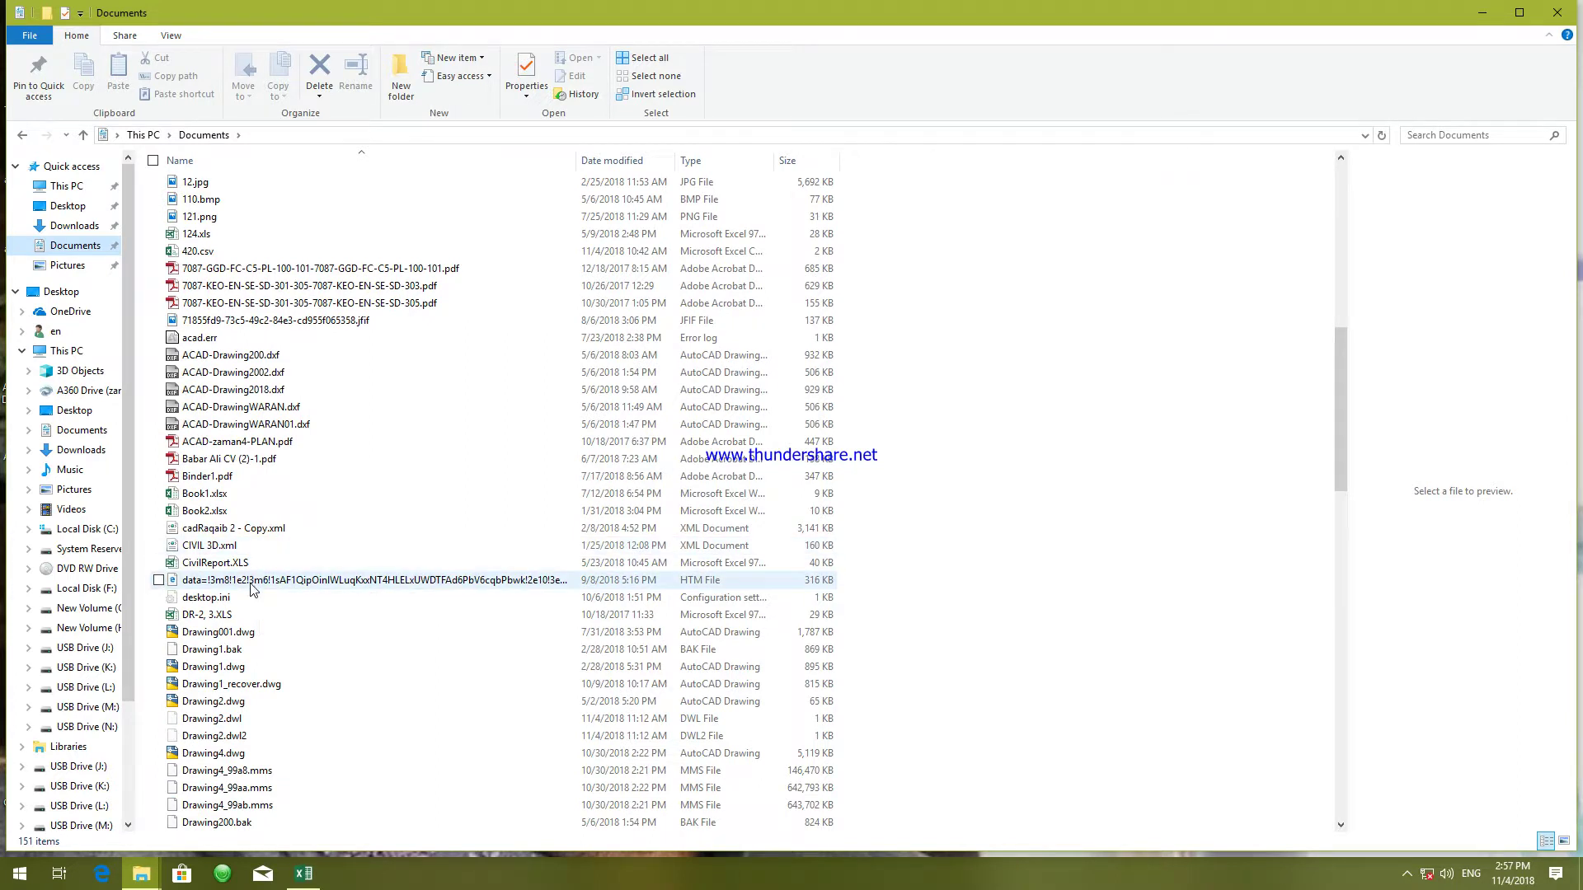
left_click(251, 582)
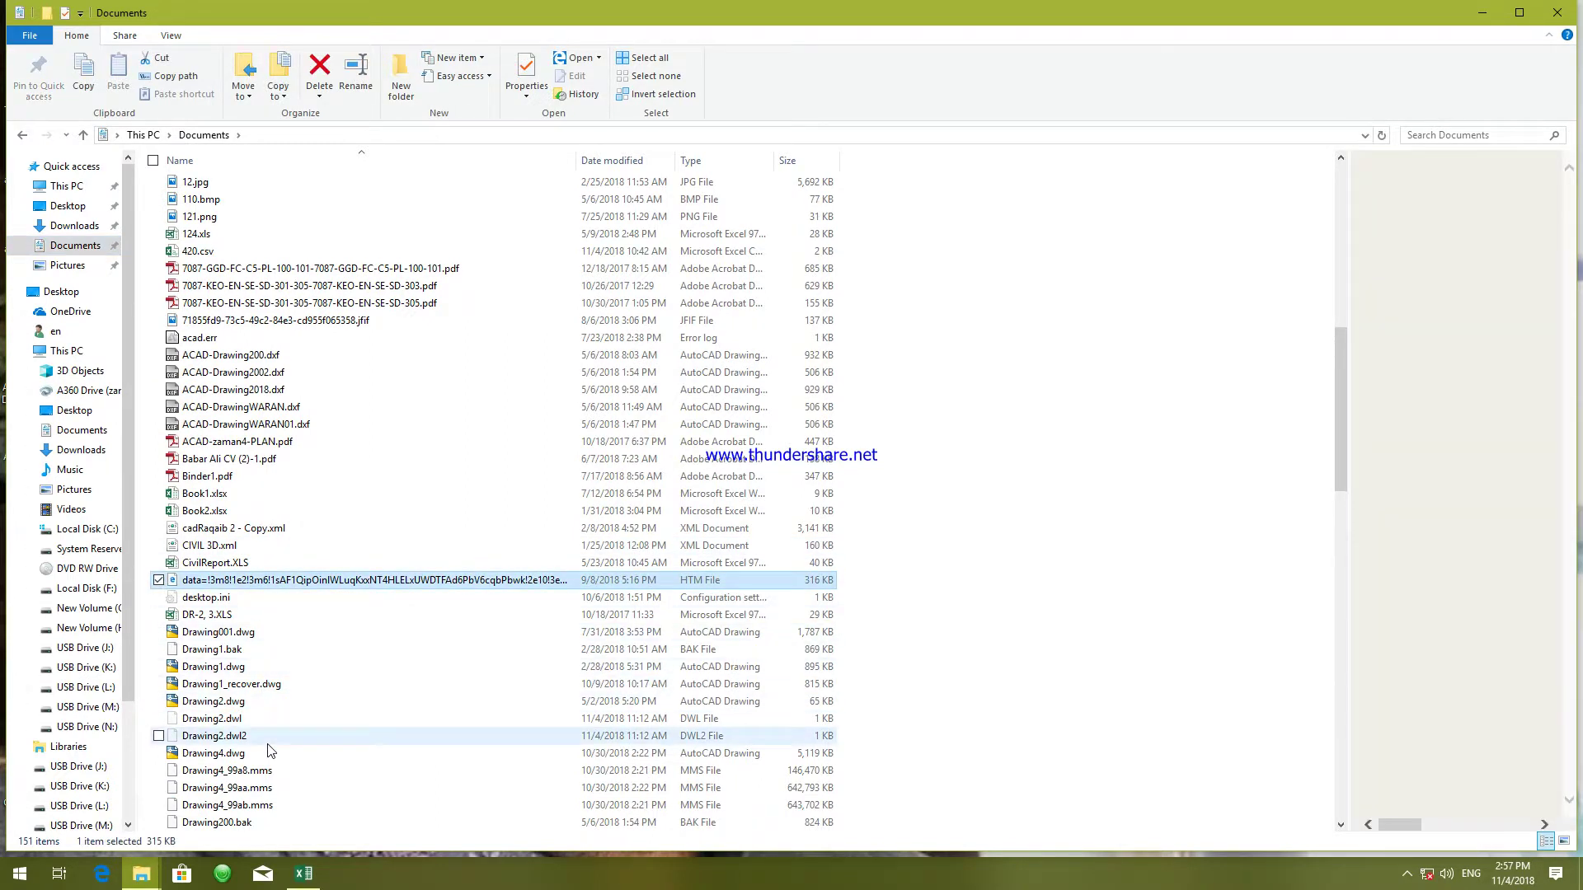
scroll(270, 747, "down", 6)
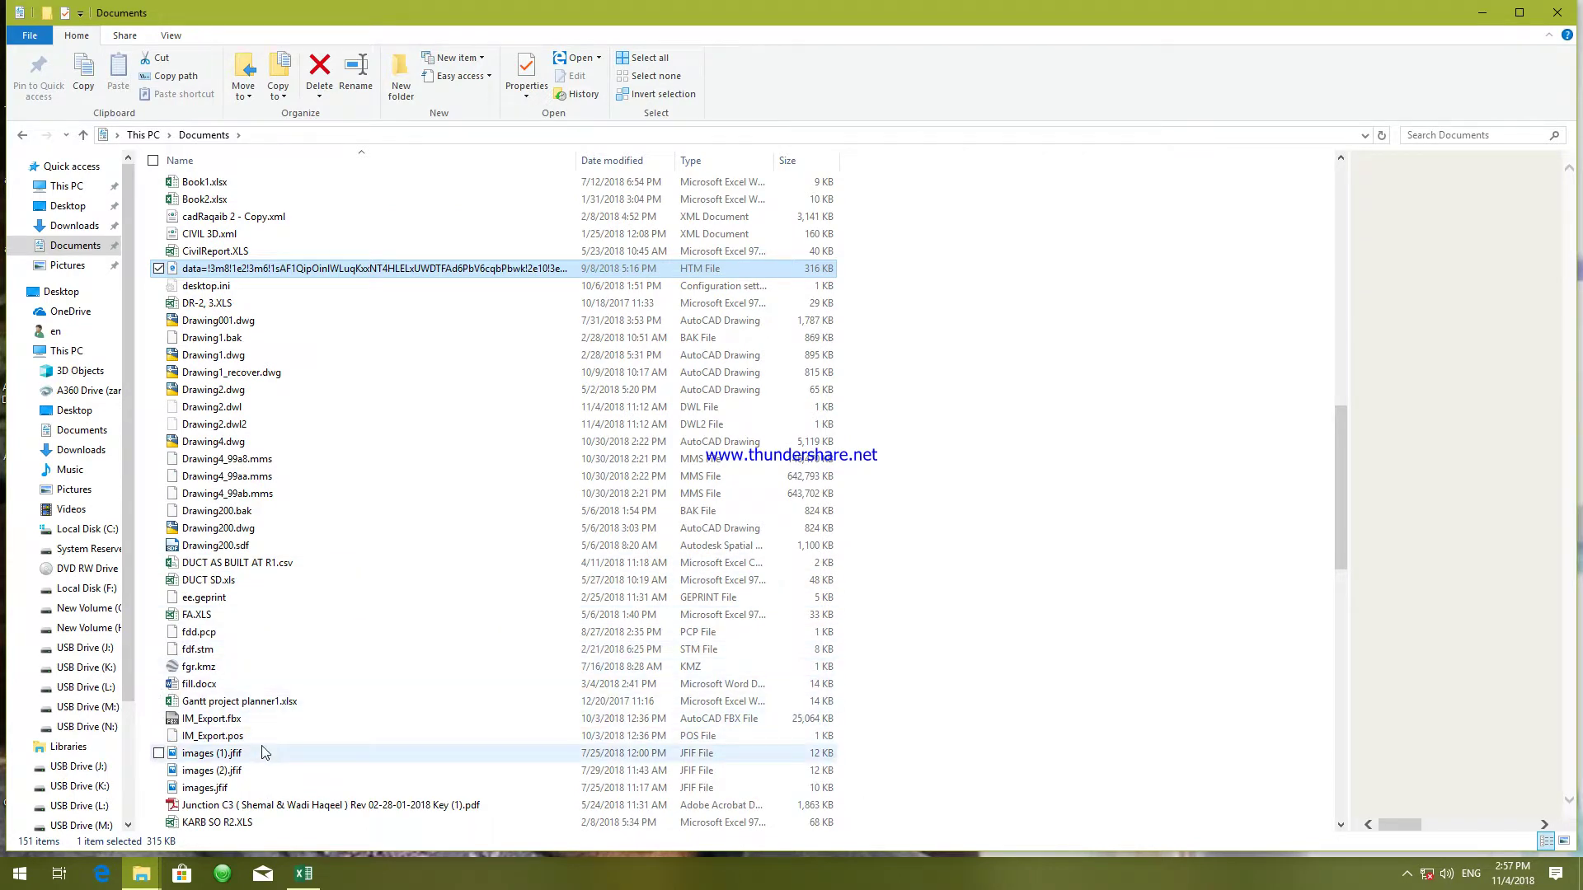
scroll(286, 817, "down", 7)
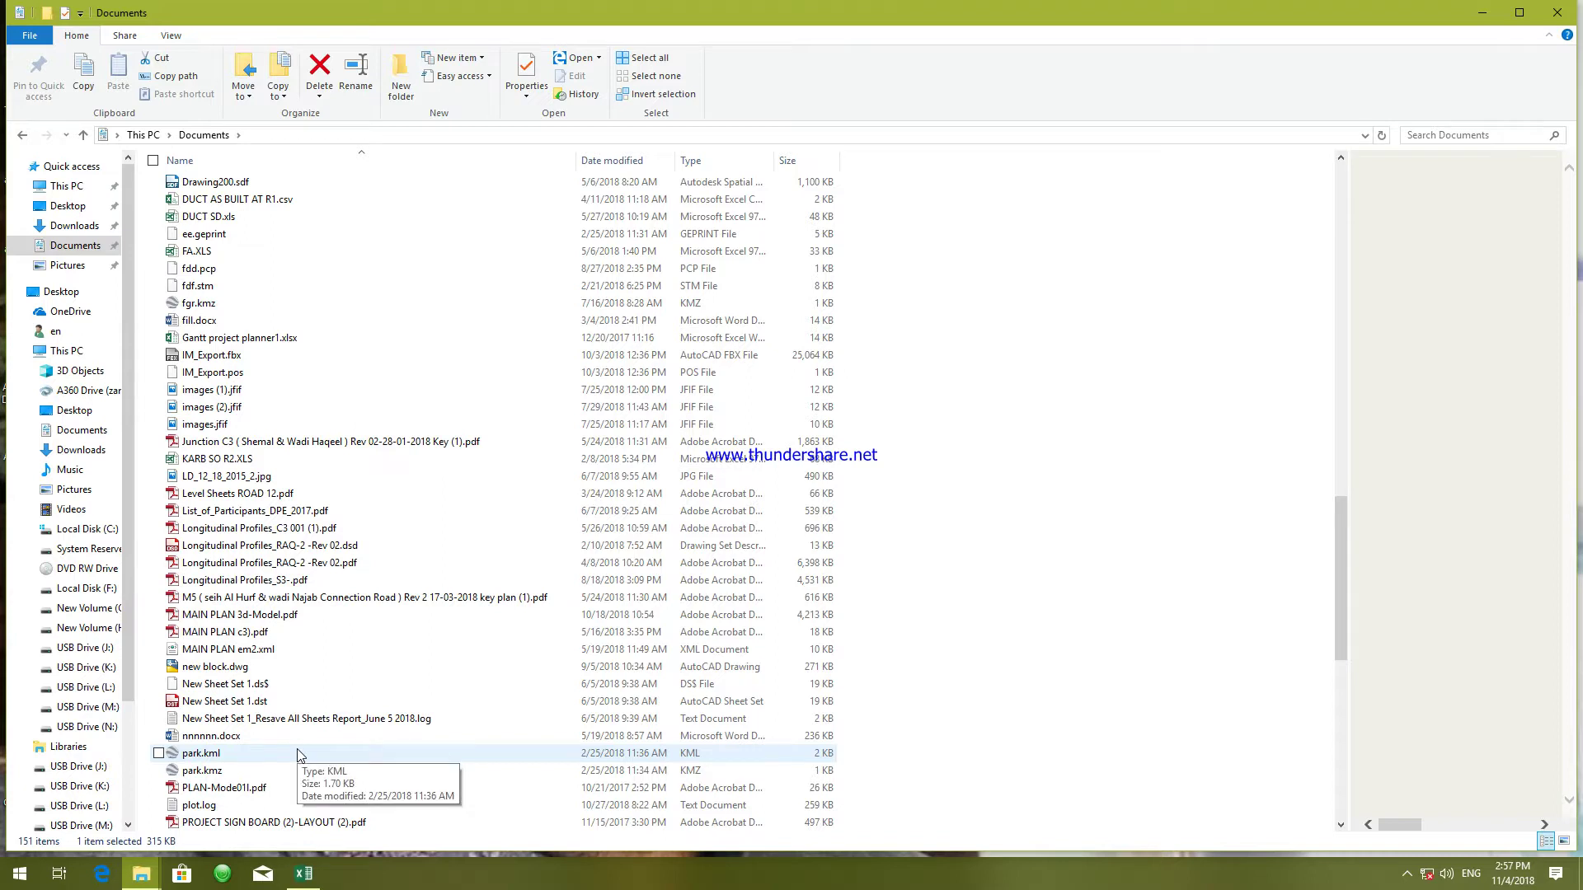
scroll(299, 755, "down", 12)
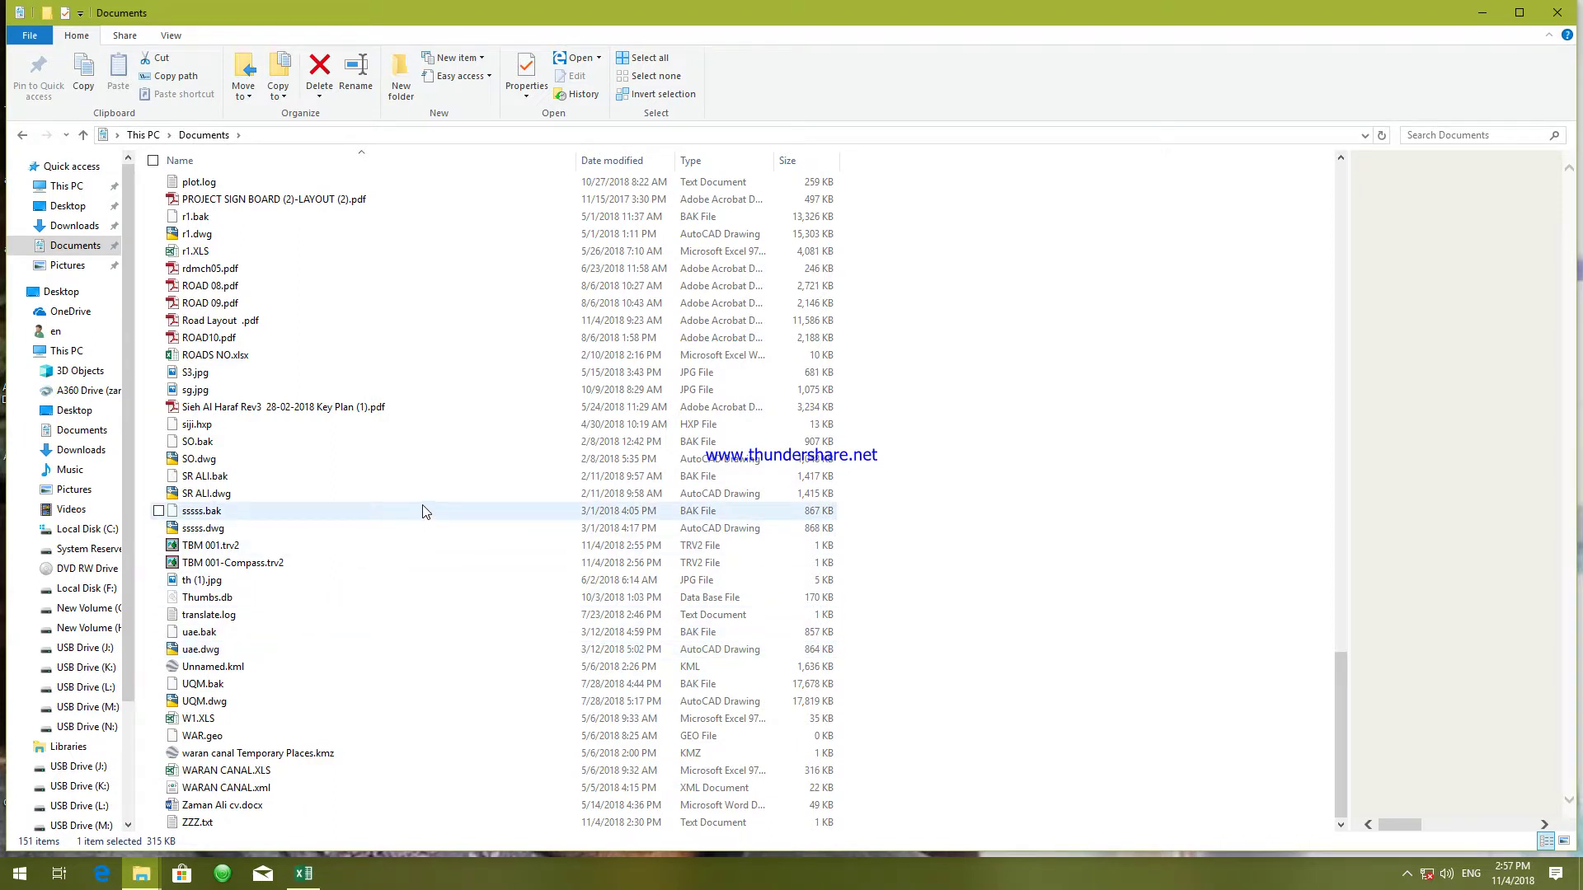
- Switch to the desktop, open adjustmentReport.html in the browser, and look over its summary tables and the adjusted traverse image
left_click(1481, 12)
double_click(33, 239)
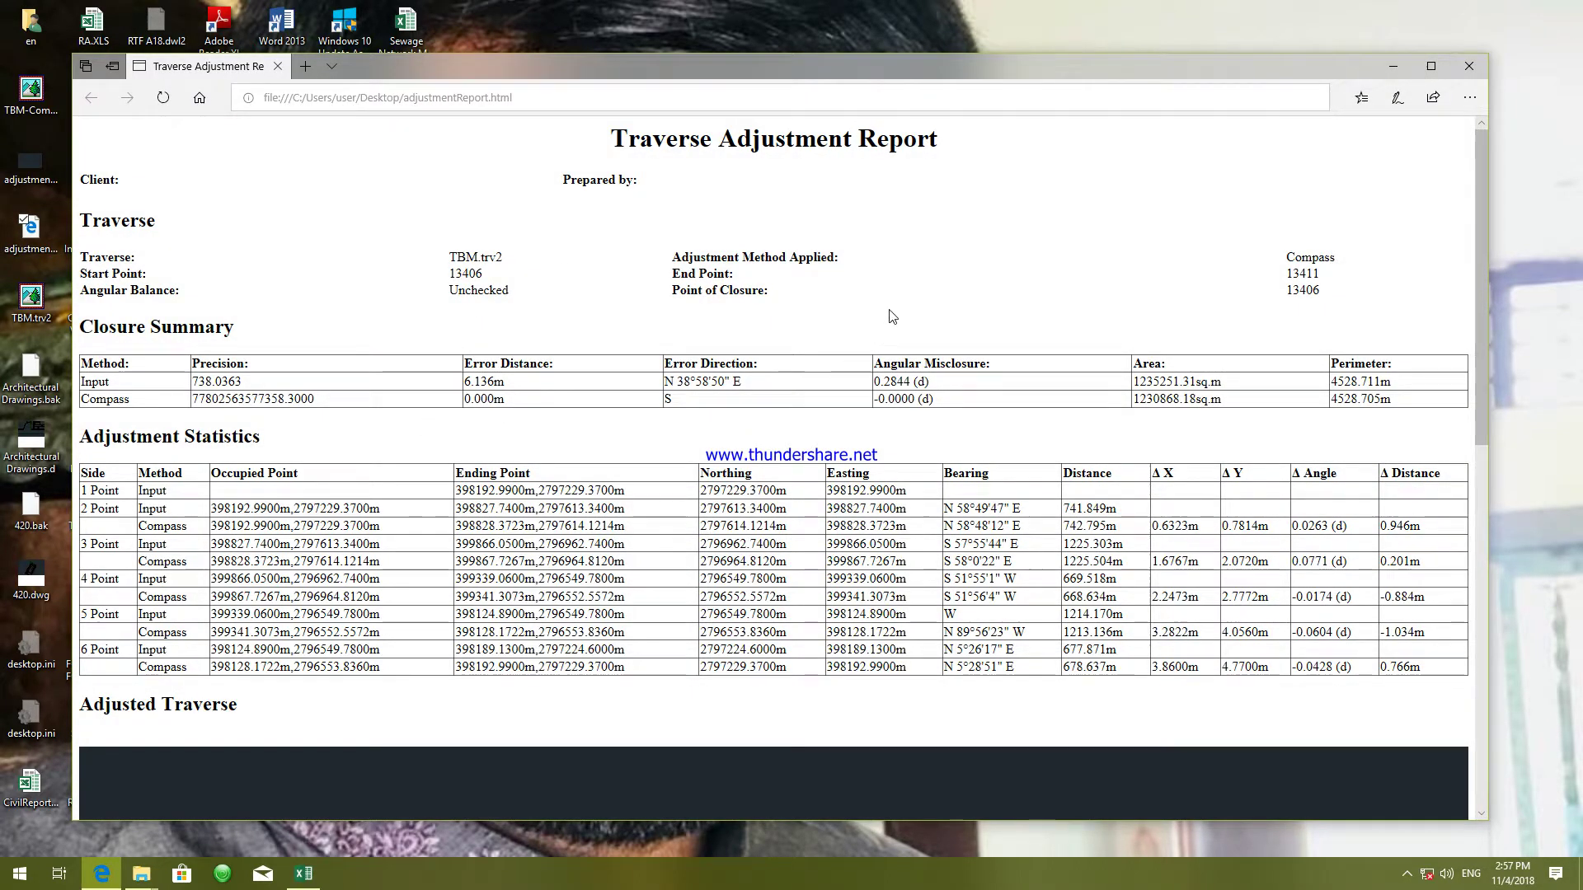
scroll(938, 391, "down", 5)
scroll(938, 391, "up", 5)
scroll(940, 391, "down", 5)
scroll(943, 391, "down", 5)
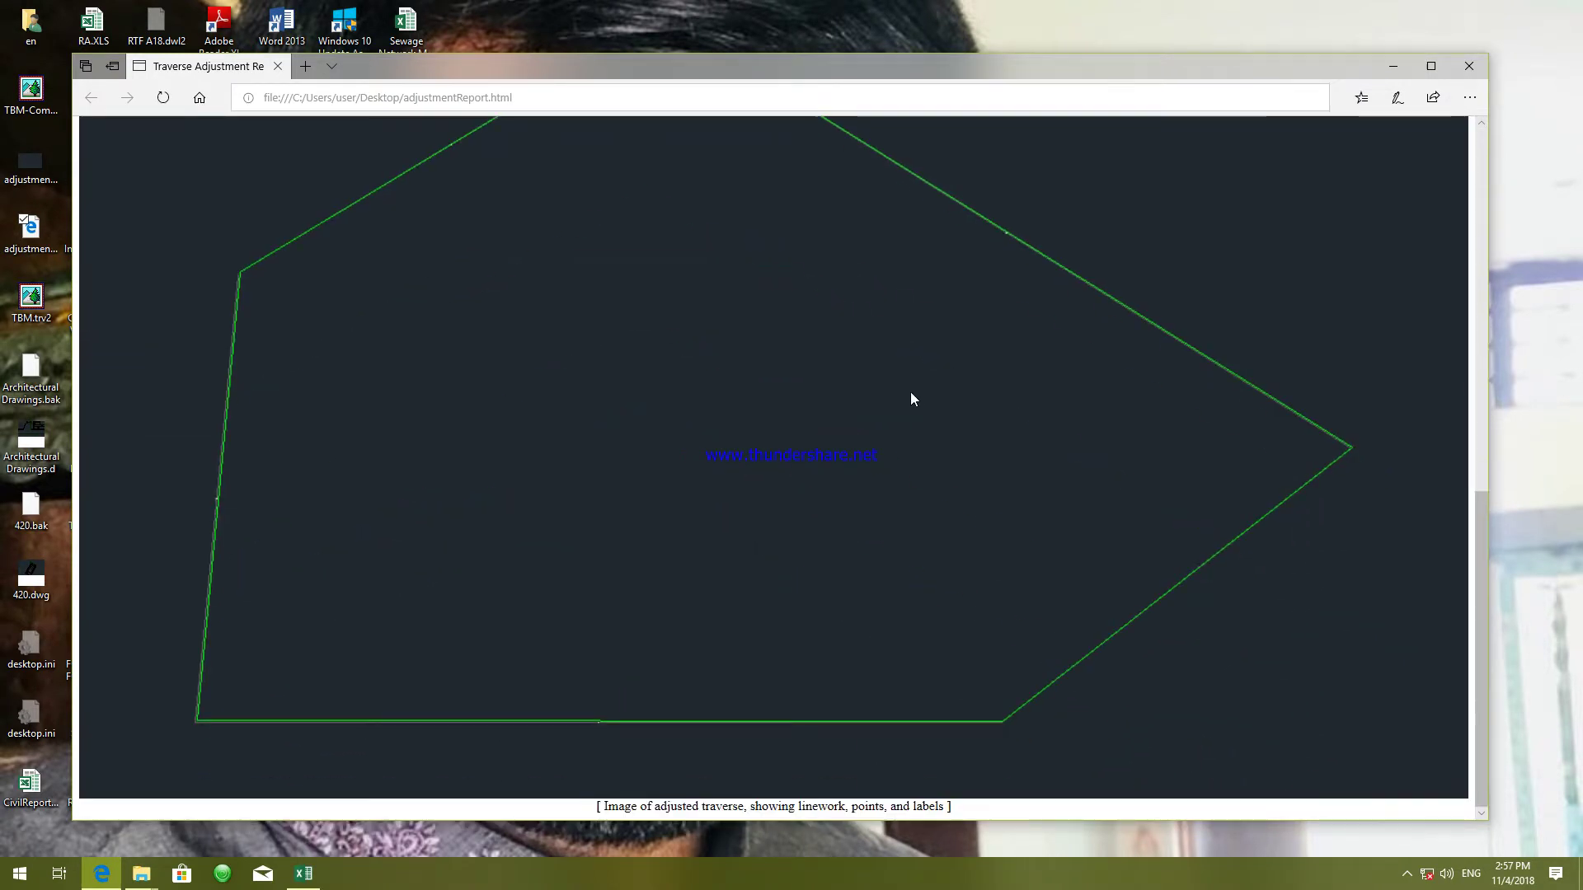
scroll(742, 410, "up", 4)
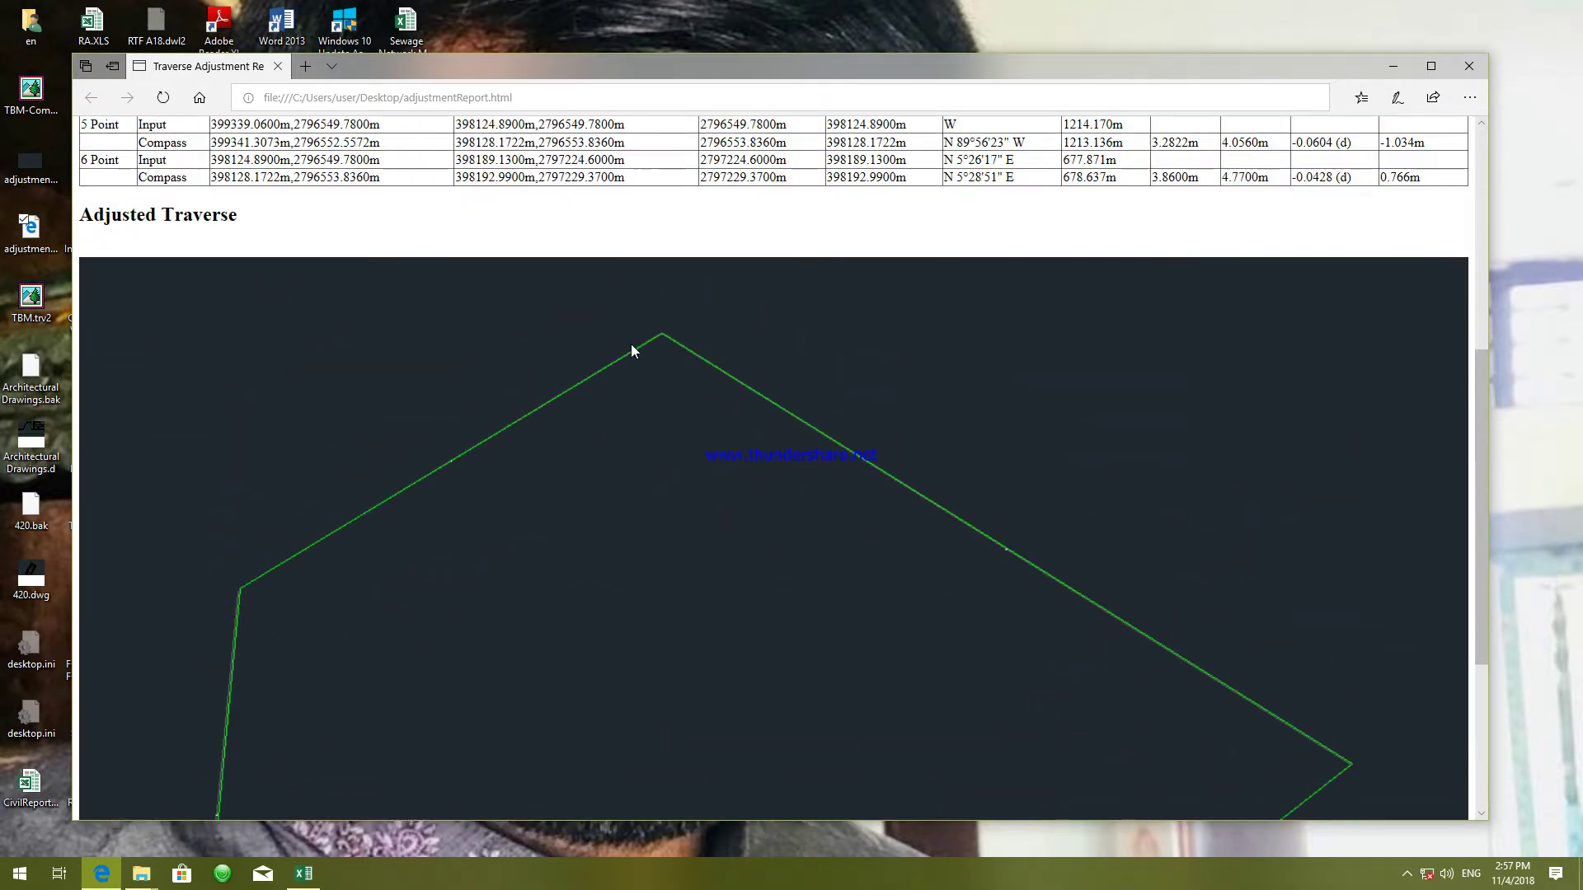
scroll(1077, 614, "down", 4)
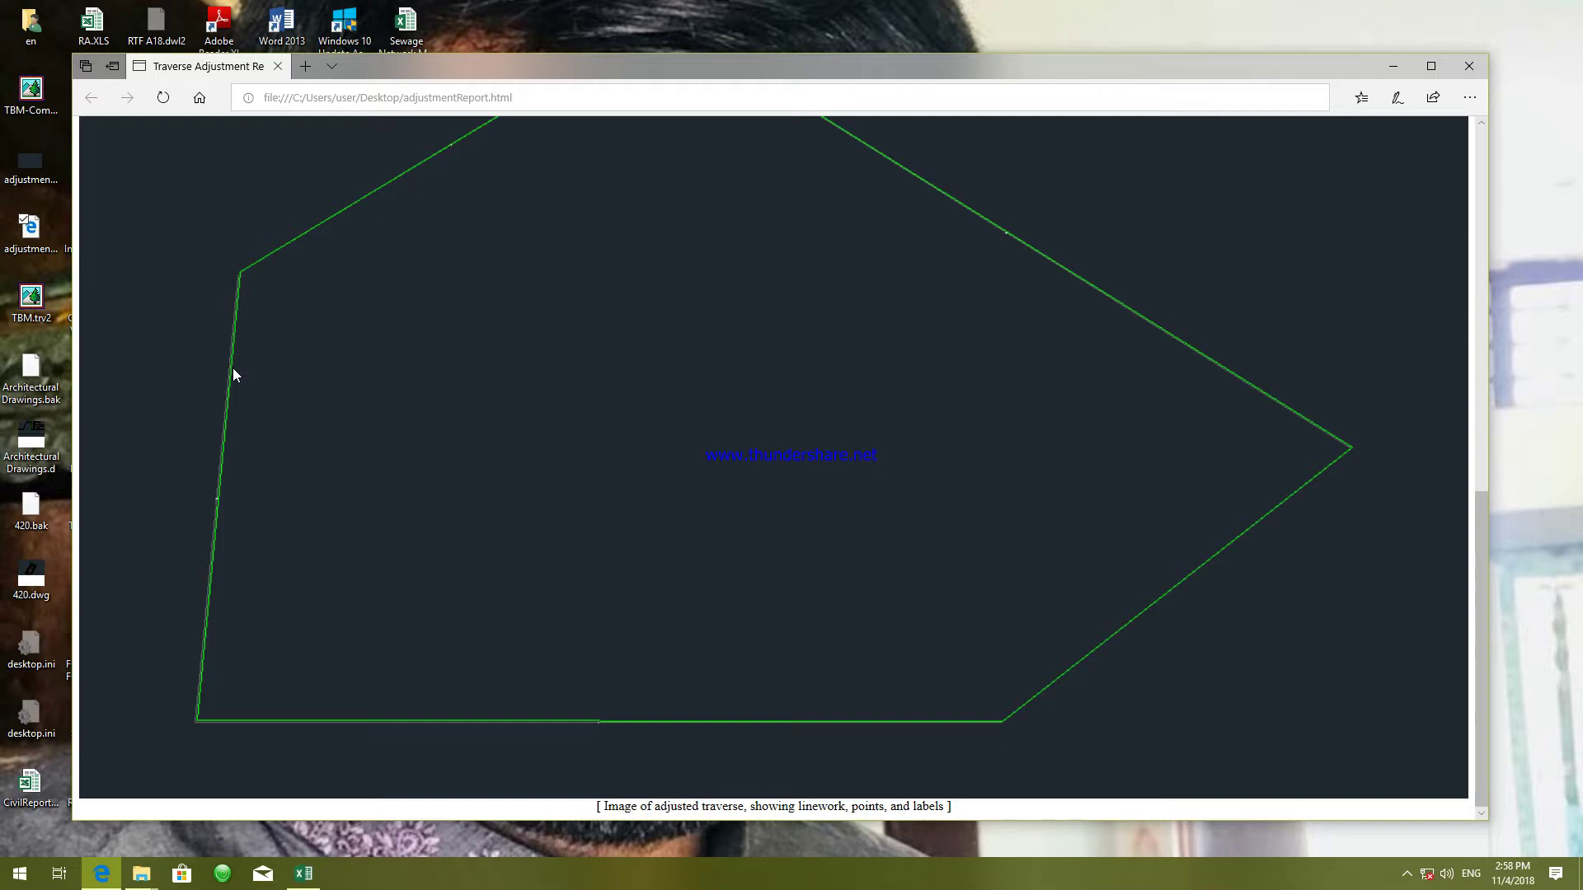
- Enlarge the report page and examine the input method's error distance in the Closure Summary
scroll(204, 508, "up", 7, "ctrl")
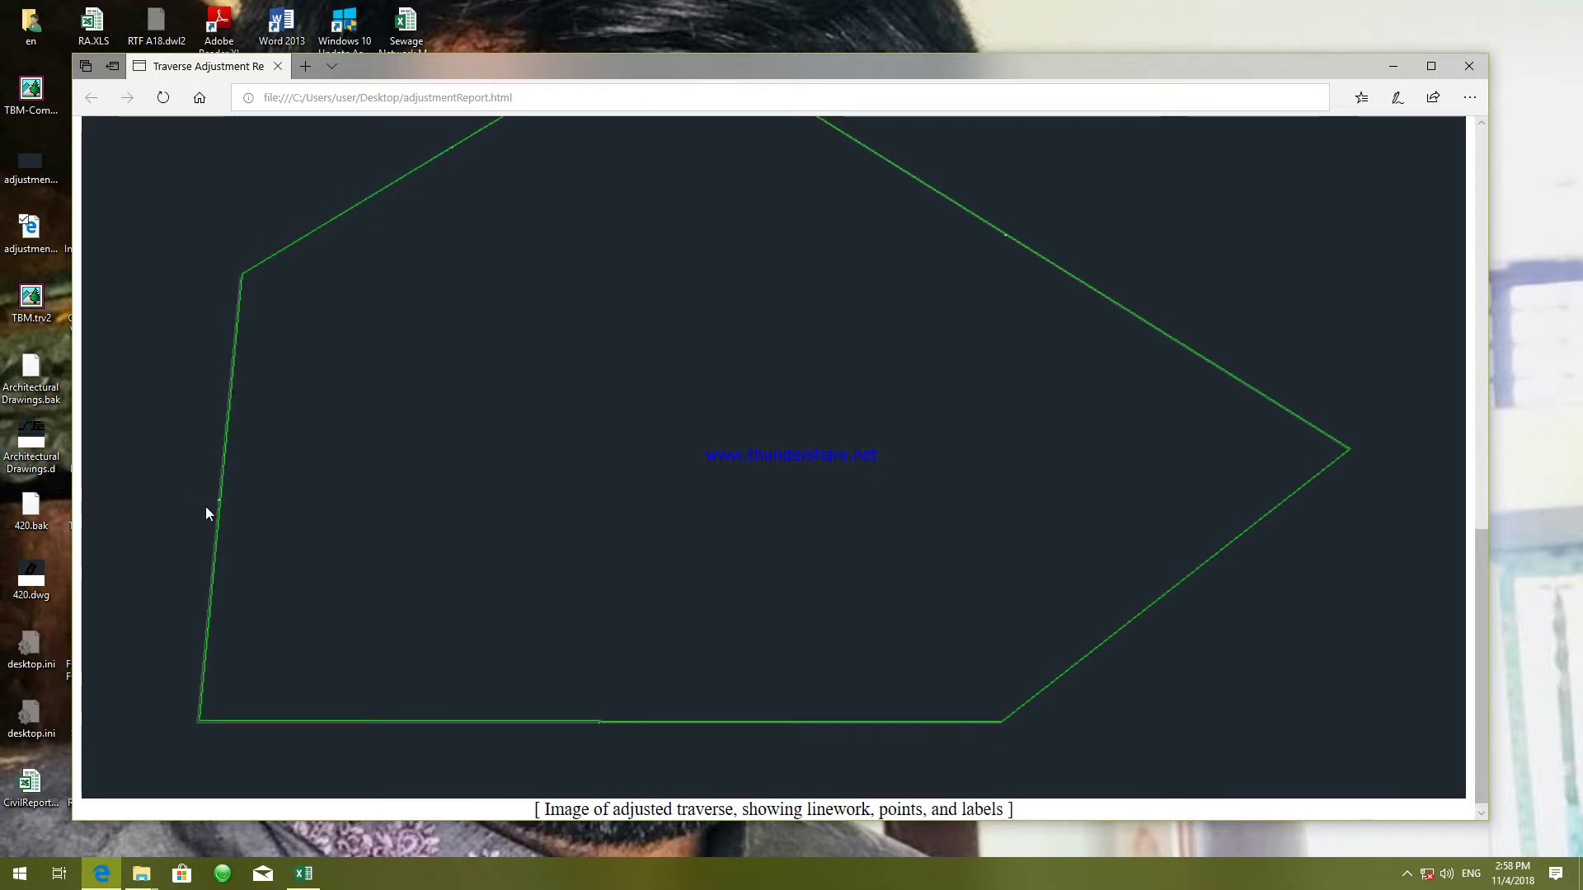
scroll(205, 513, "up", 2, "ctrl")
scroll(577, 454, "down", 10)
scroll(671, 478, "up", 3)
scroll(674, 438, "down", 2)
scroll(675, 438, "up", 5)
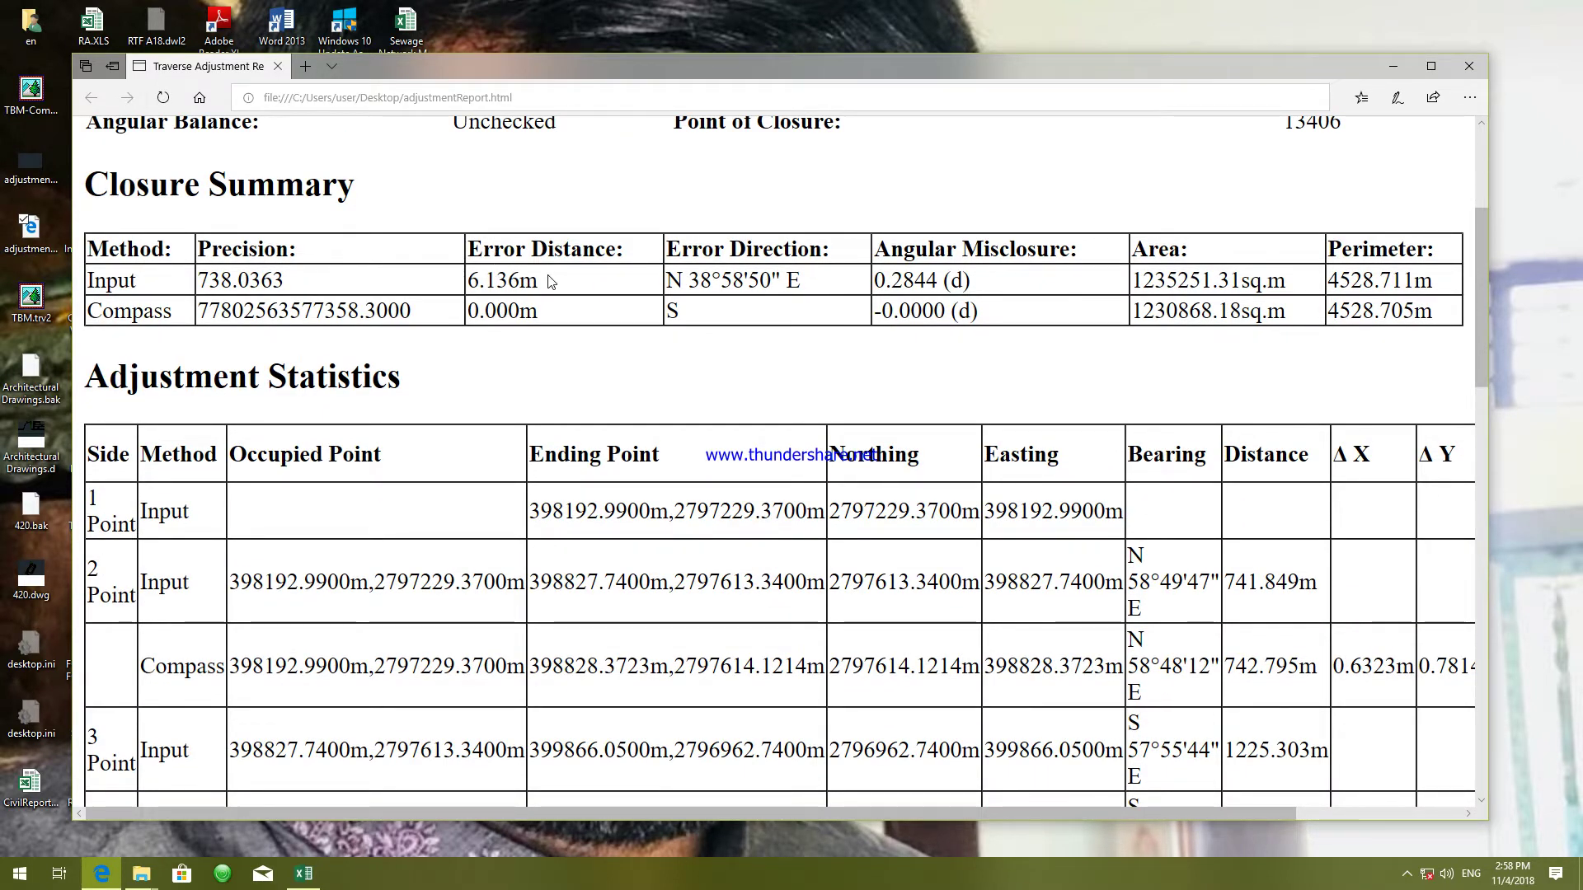
left_click_drag(546, 284, 481, 284)
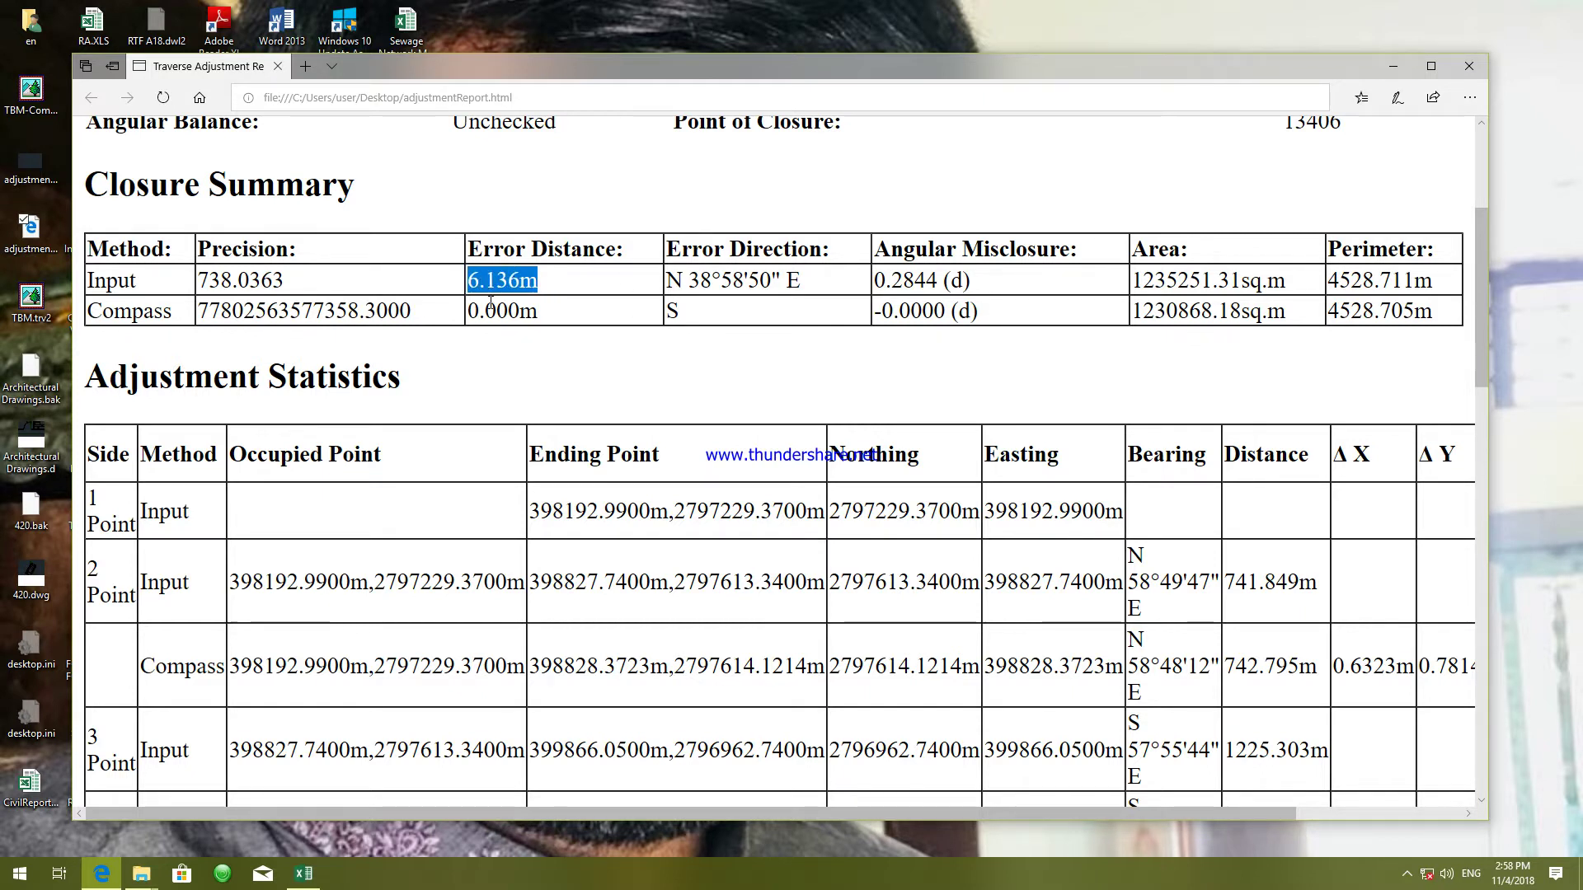
- Examine the Compass-adjusted coordinates of points 2 and 3 in the Adjustment Statistics table, and close the report
scroll(441, 392, "down", 4)
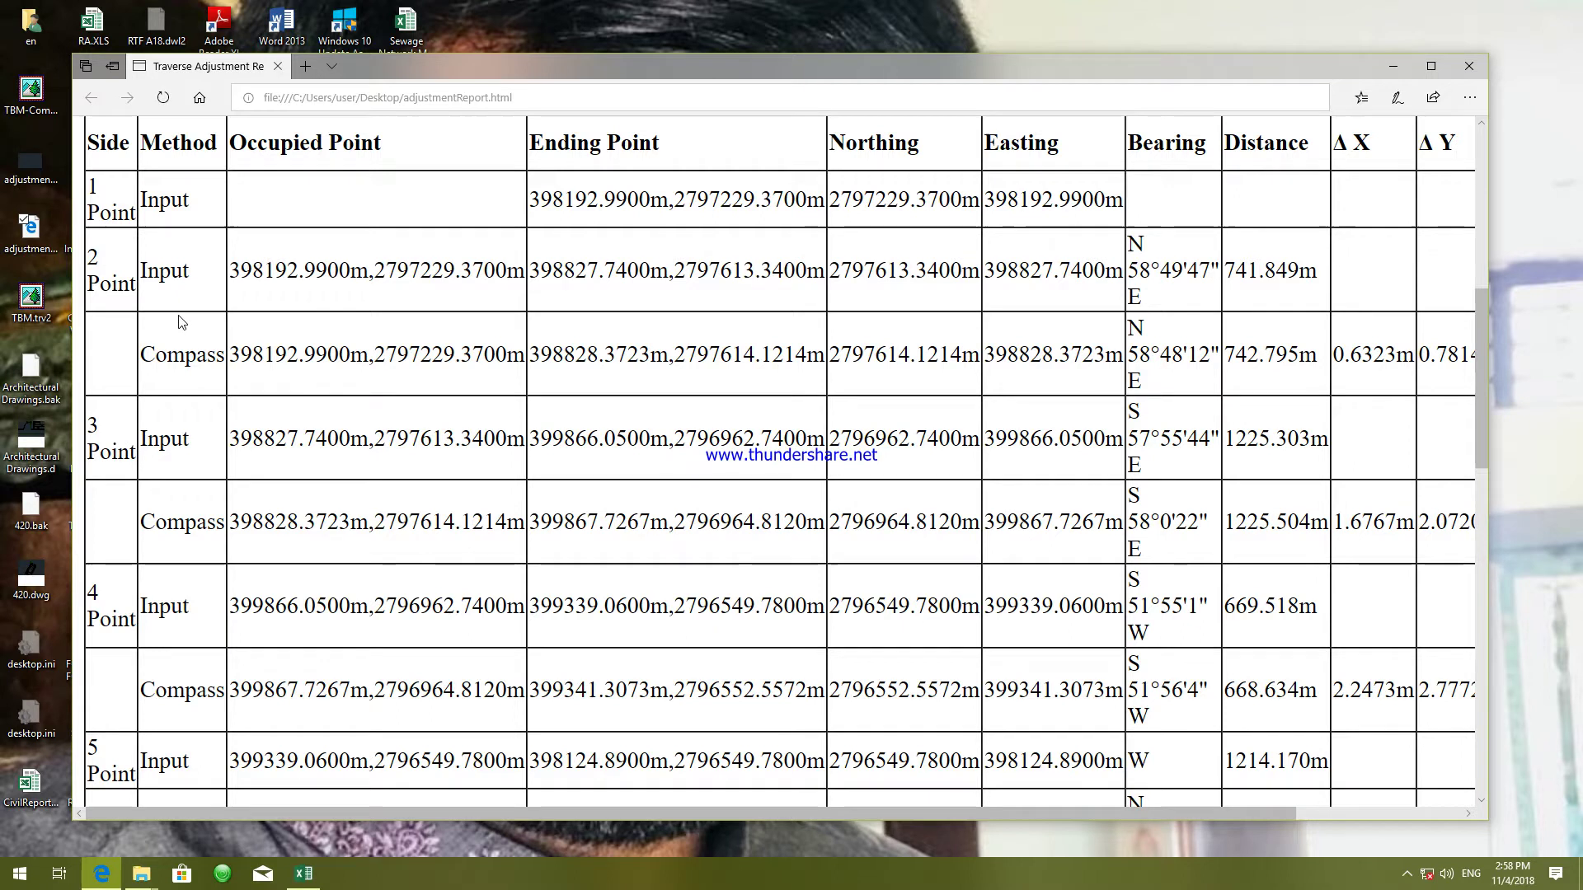
left_click_drag(262, 356, 390, 360)
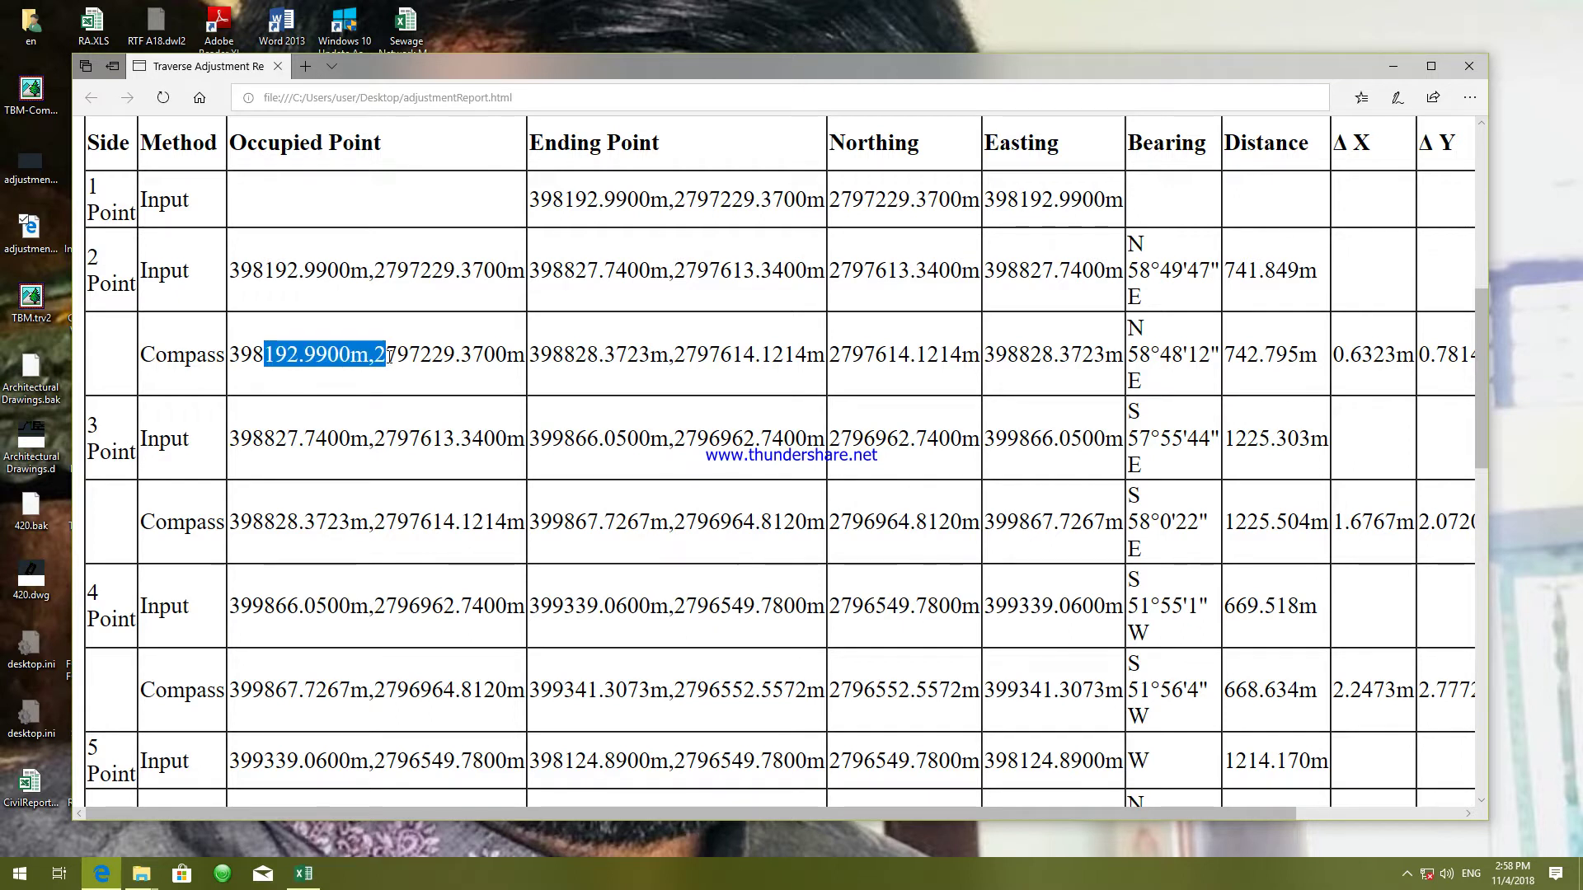
left_click_drag(539, 356, 825, 360)
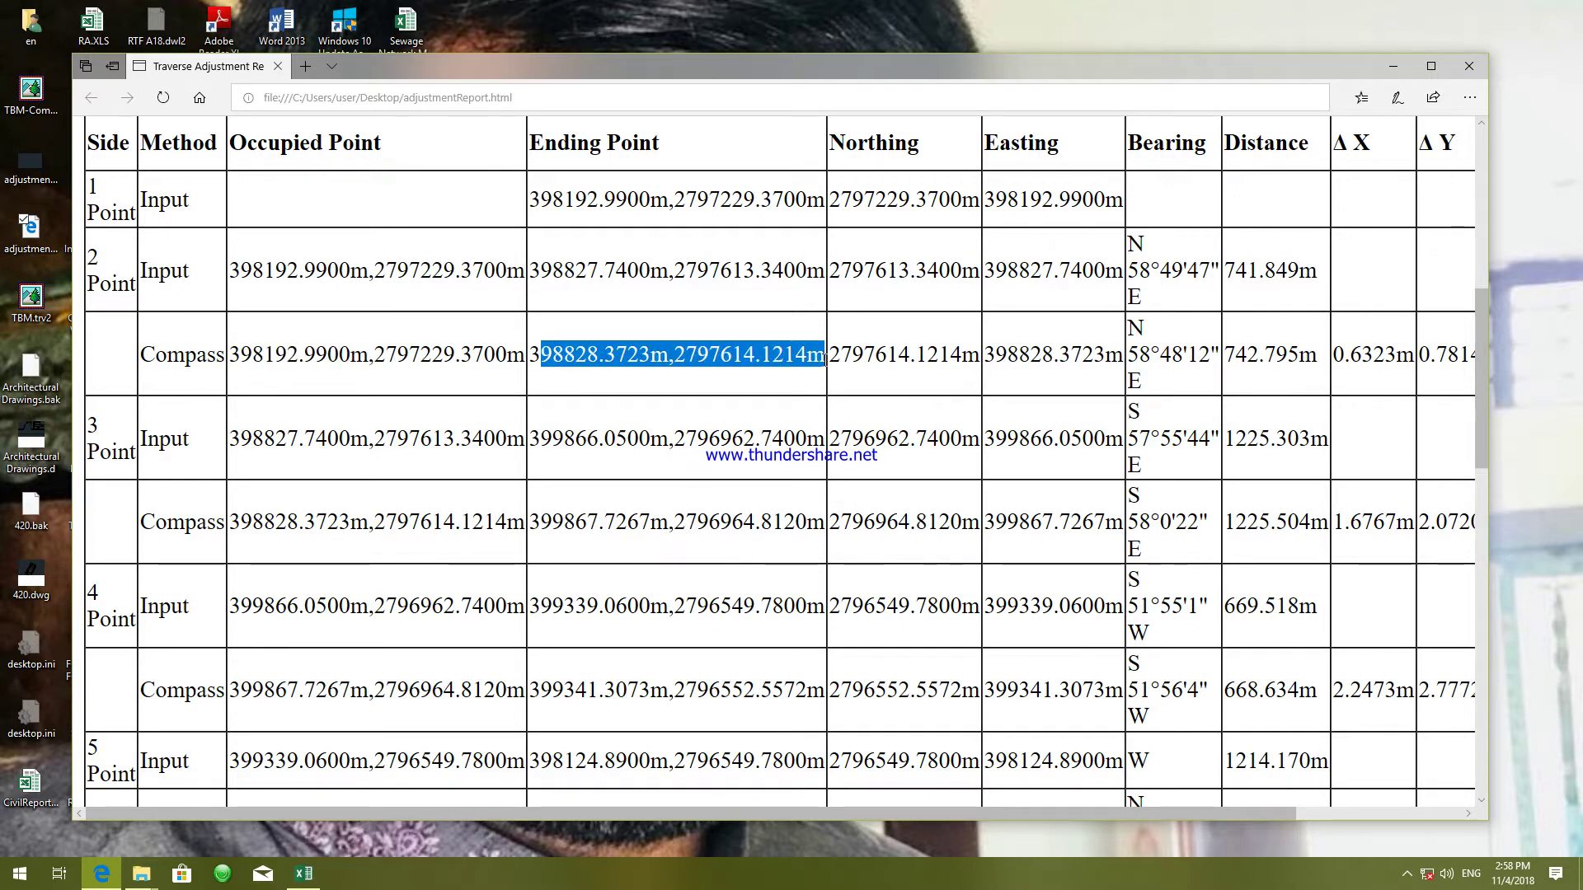
scroll(840, 409, "up", 1)
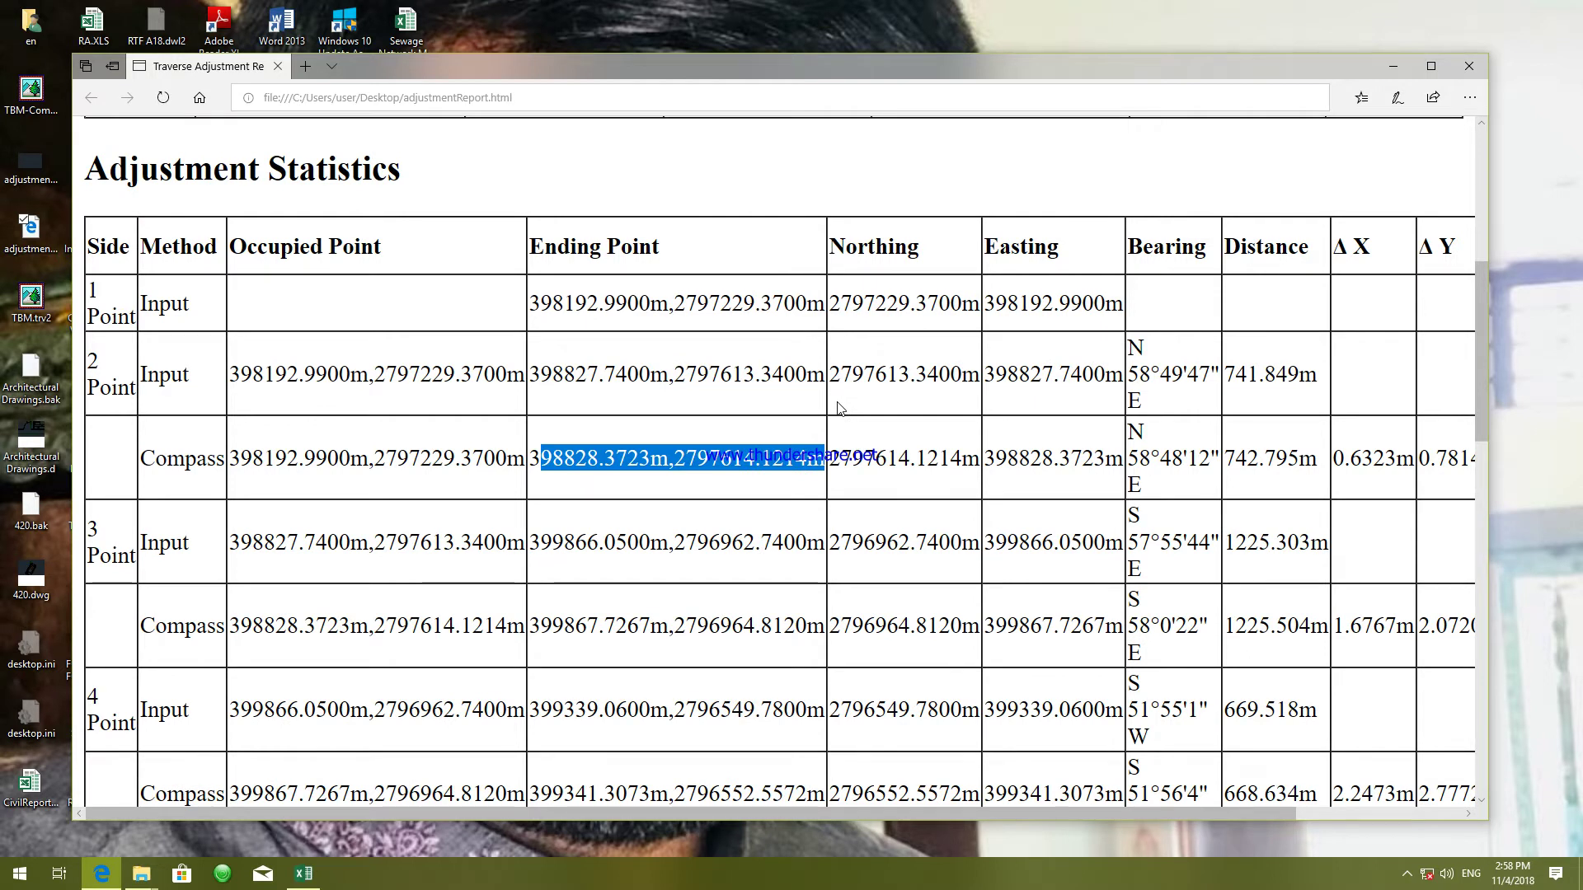
left_click_drag(840, 459, 1123, 458)
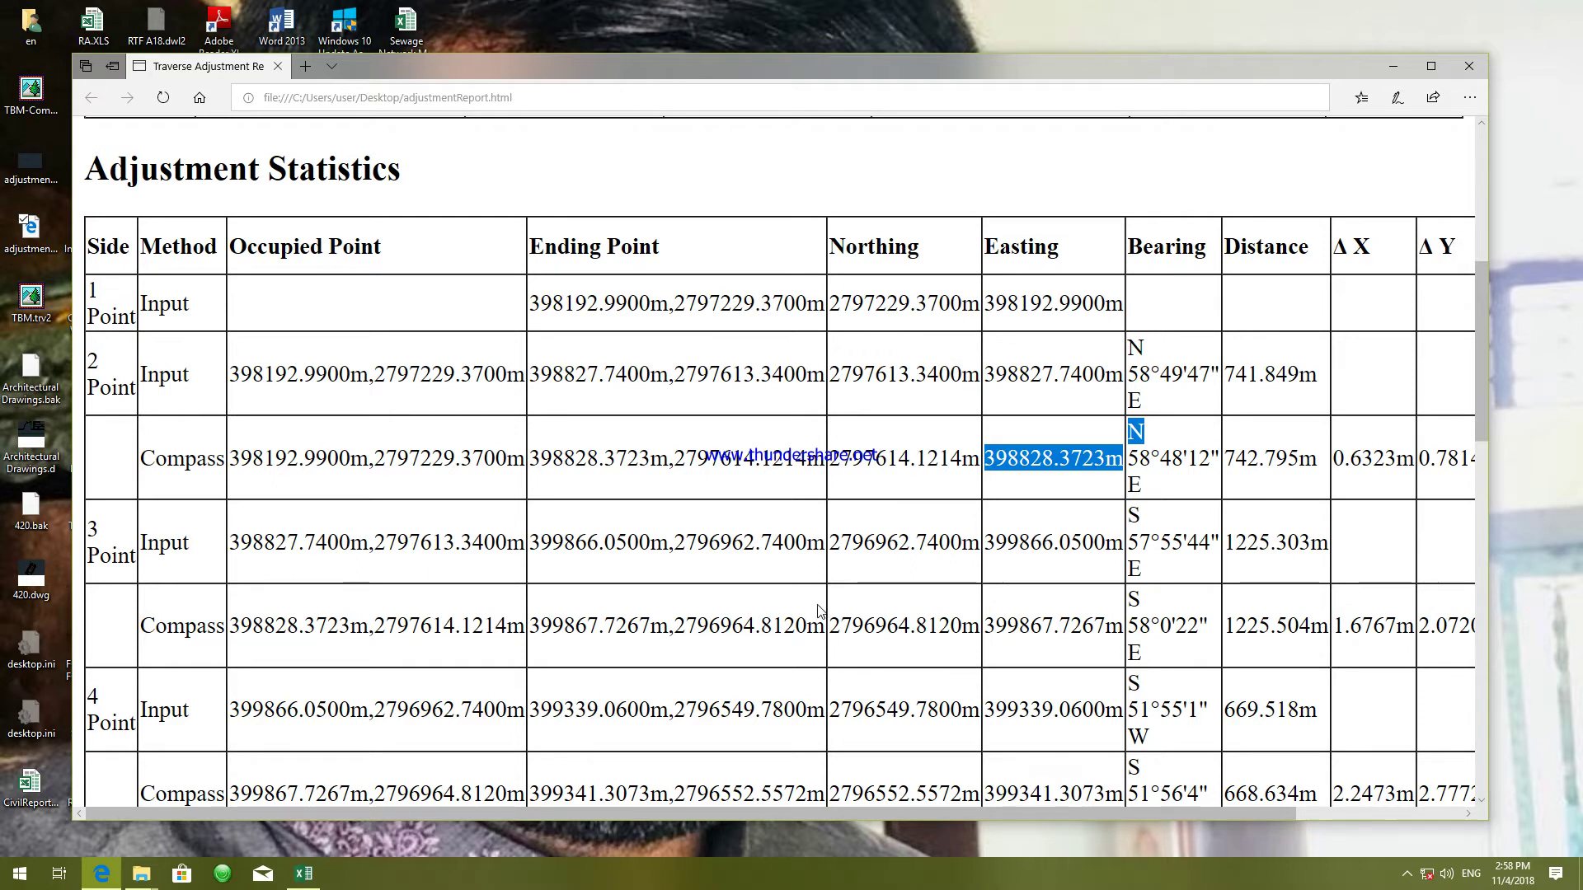
left_click_drag(840, 627, 1119, 635)
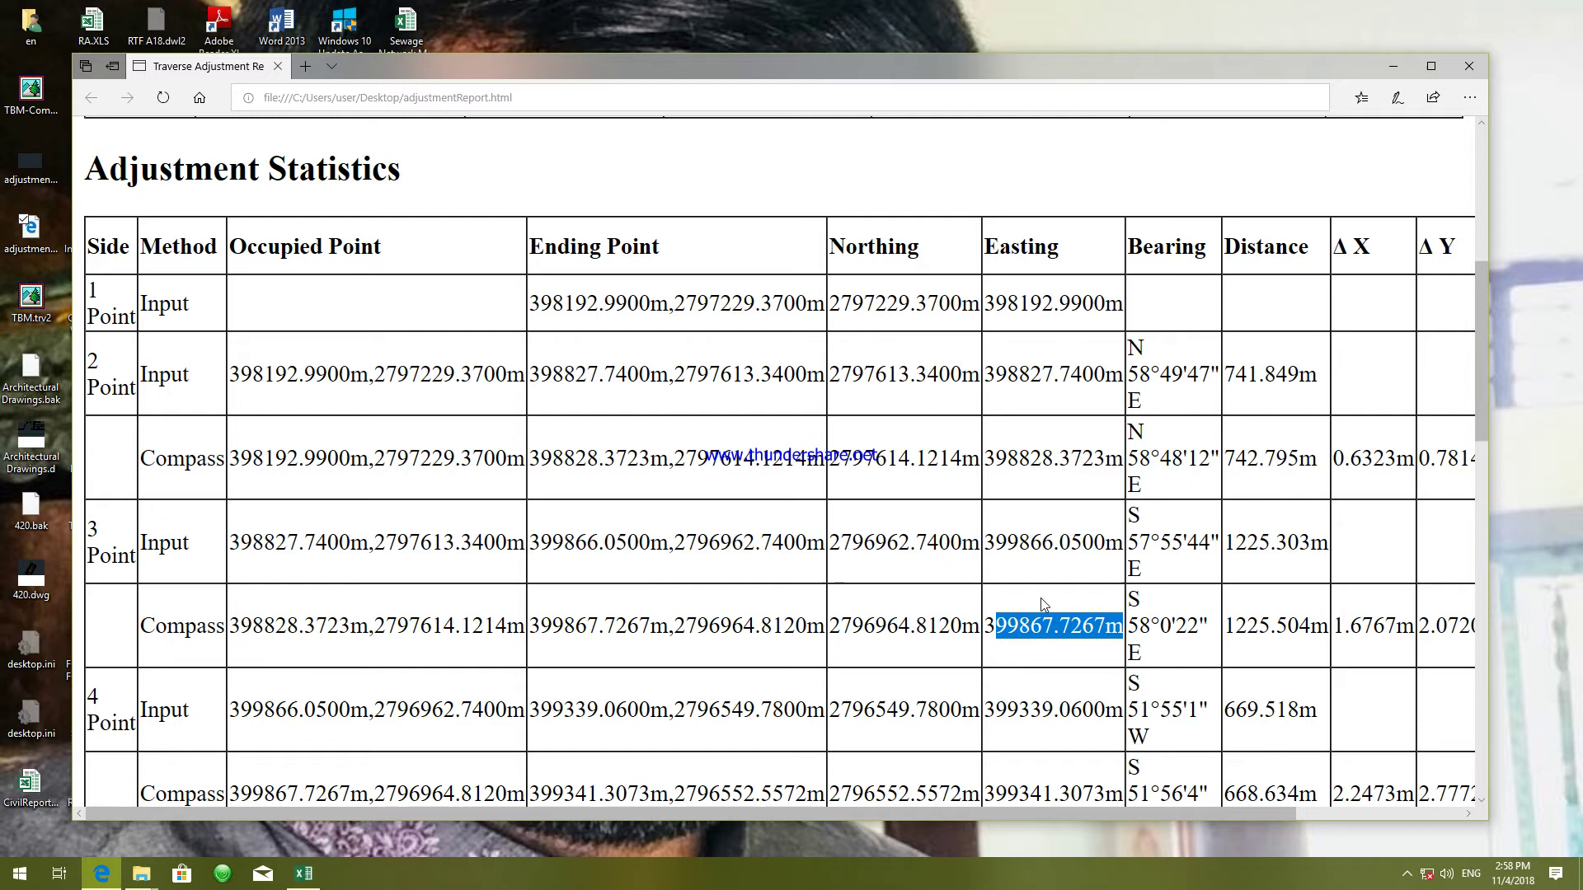
left_click(1469, 66)
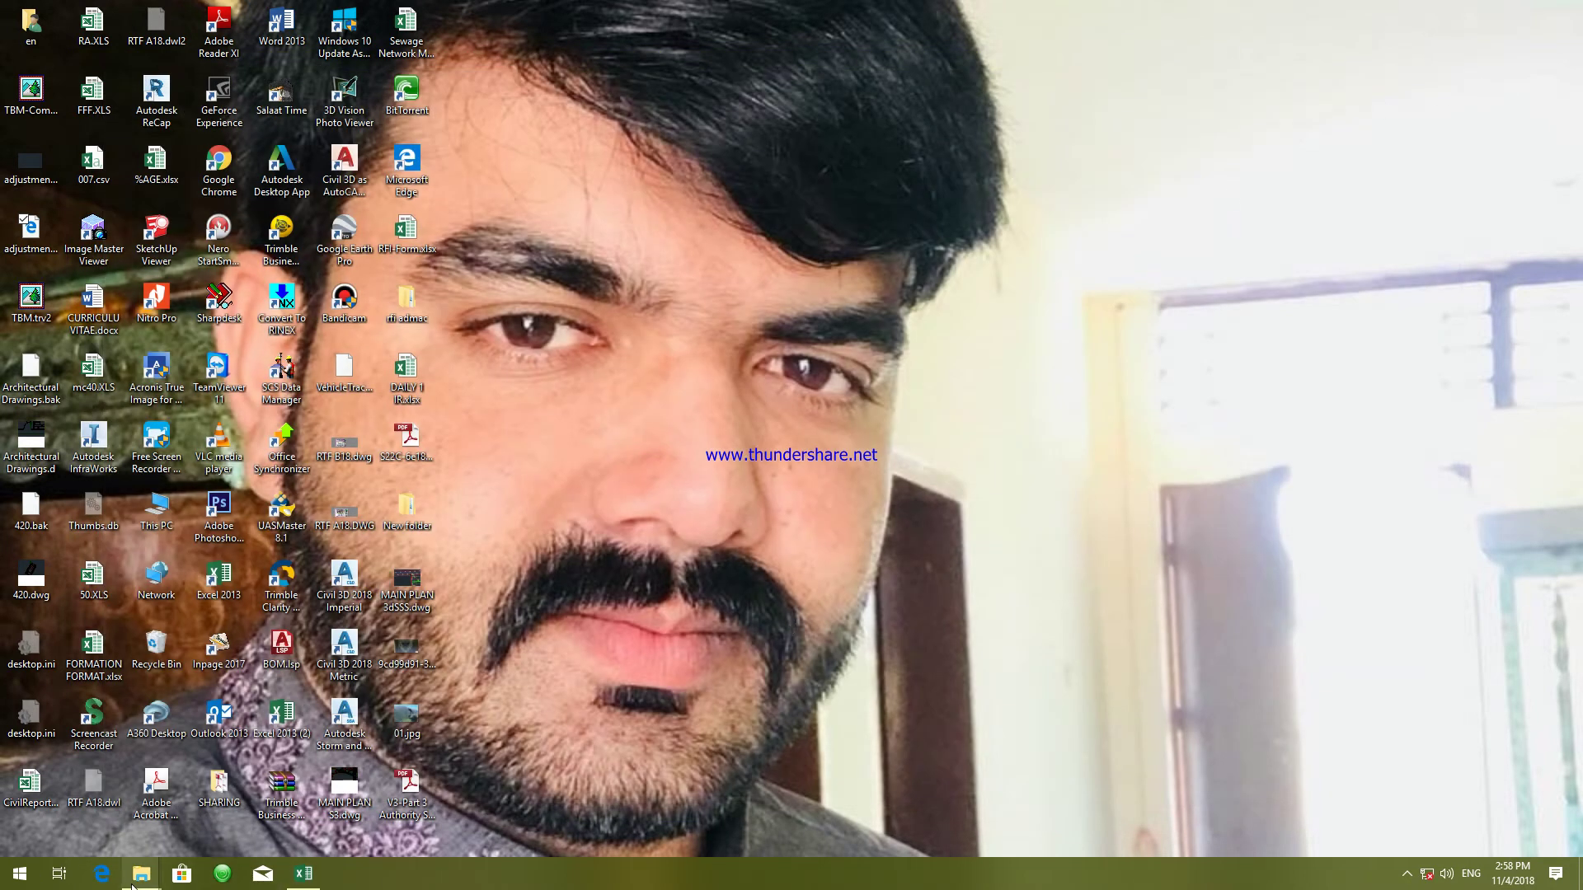
left_click(1407, 873)
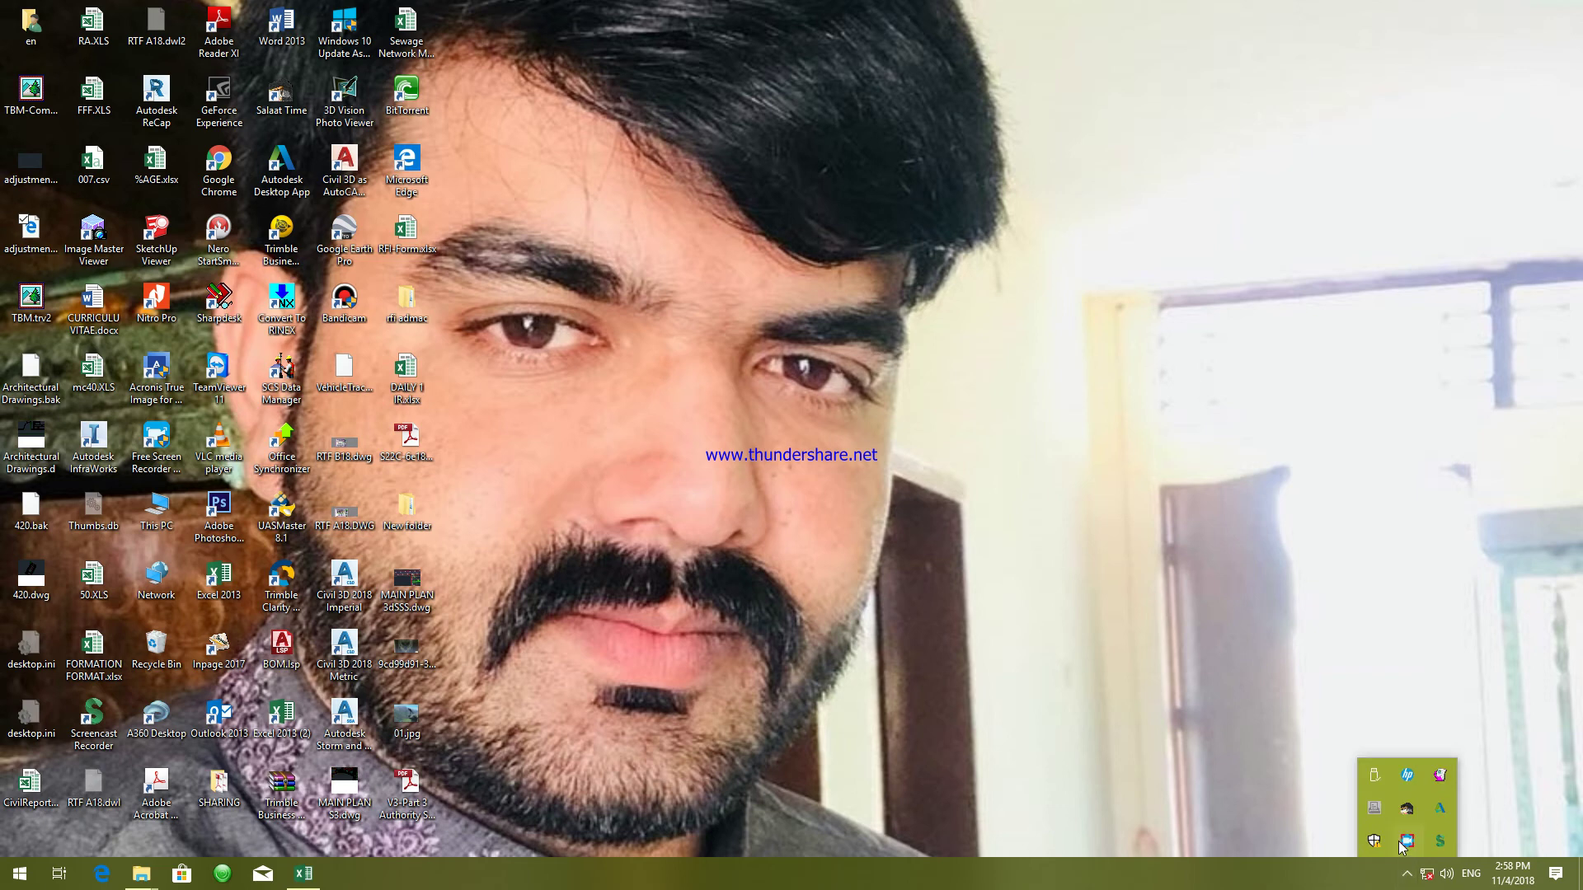